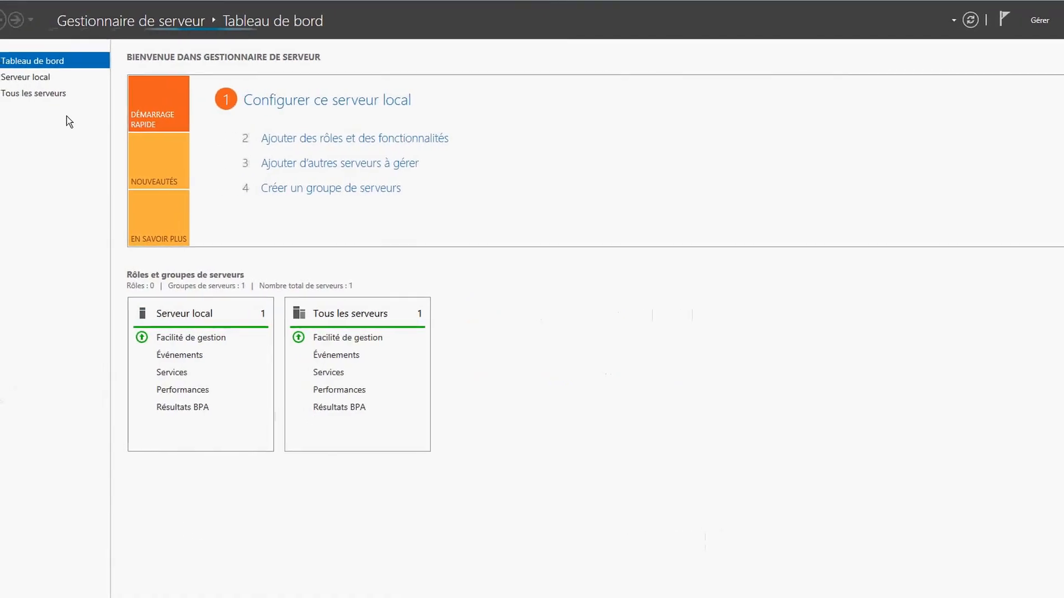
Open the Local Server page and its remote management (Activé) settings dialog
{"action": "left_click", "coordinate": [20, 78]}
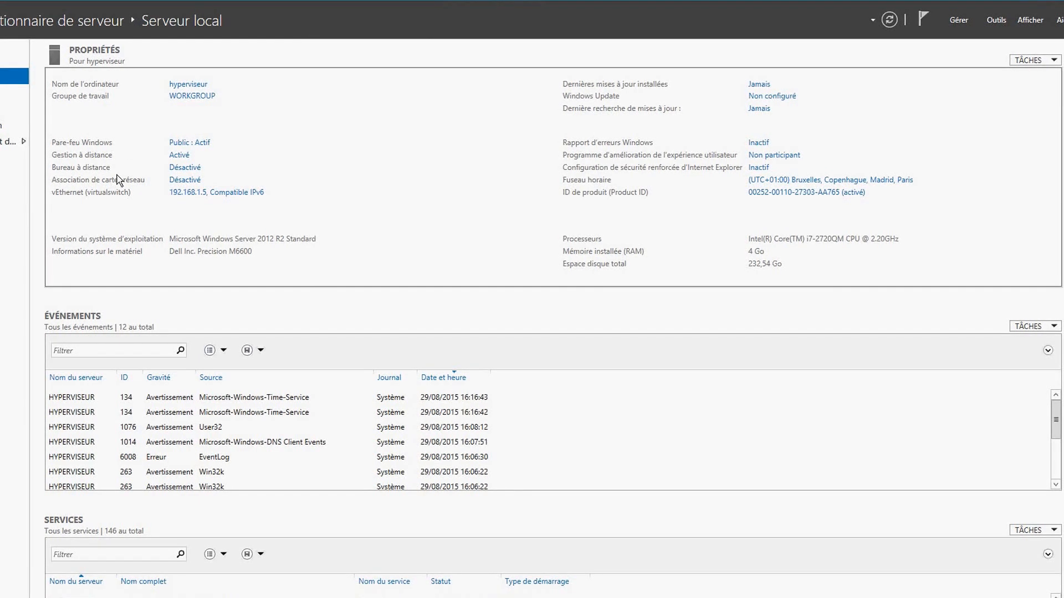
{"action": "left_click", "coordinate": [177, 157]}
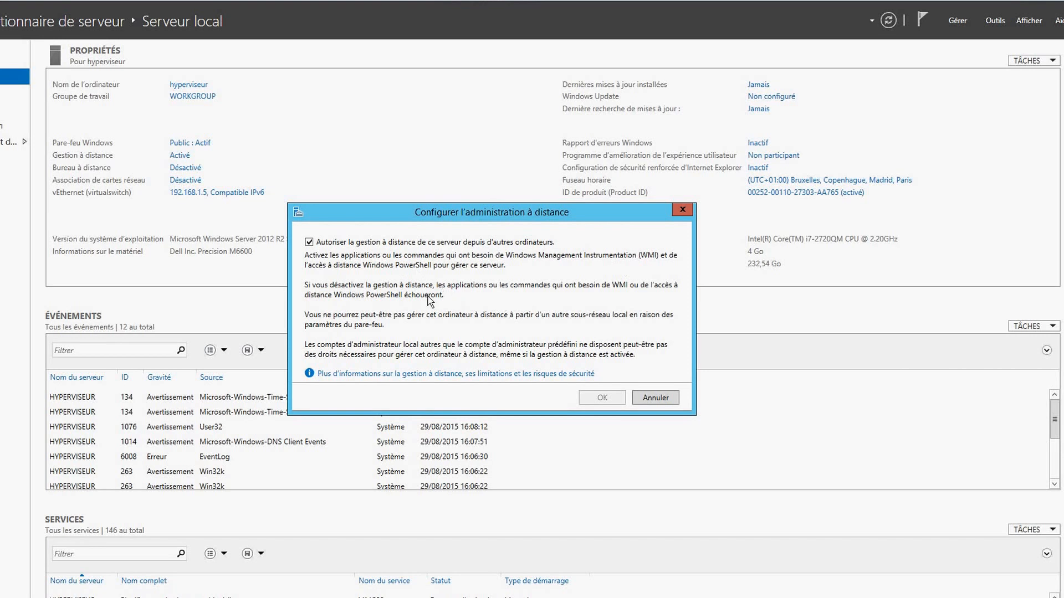
Toggle 'Autoriser la gestion à distance' off and back on, then close the dialog
{"action": "left_click", "coordinate": [309, 242]}
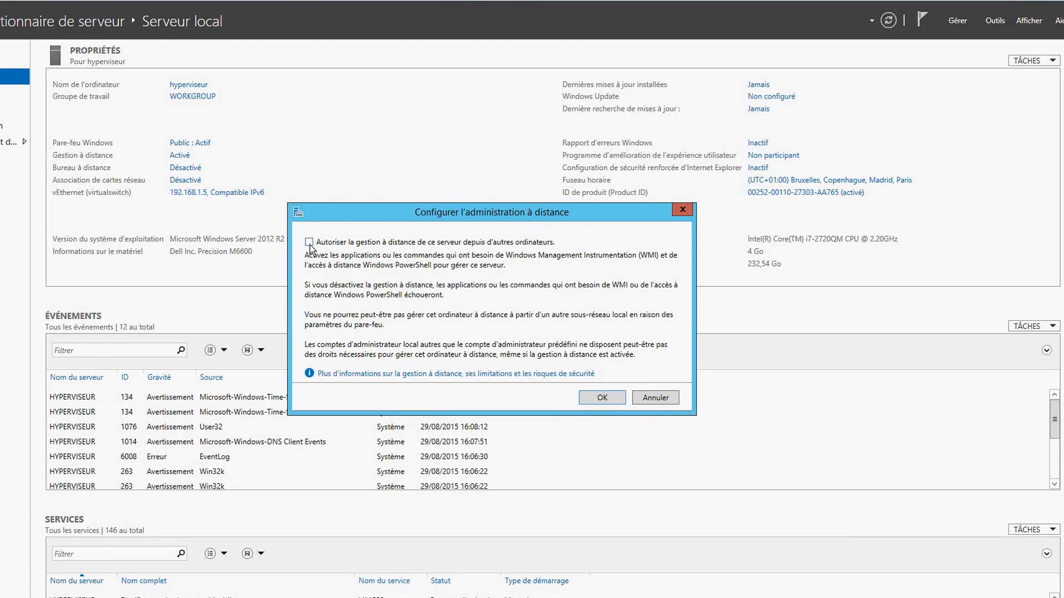
{"action": "left_click", "coordinate": [309, 243]}
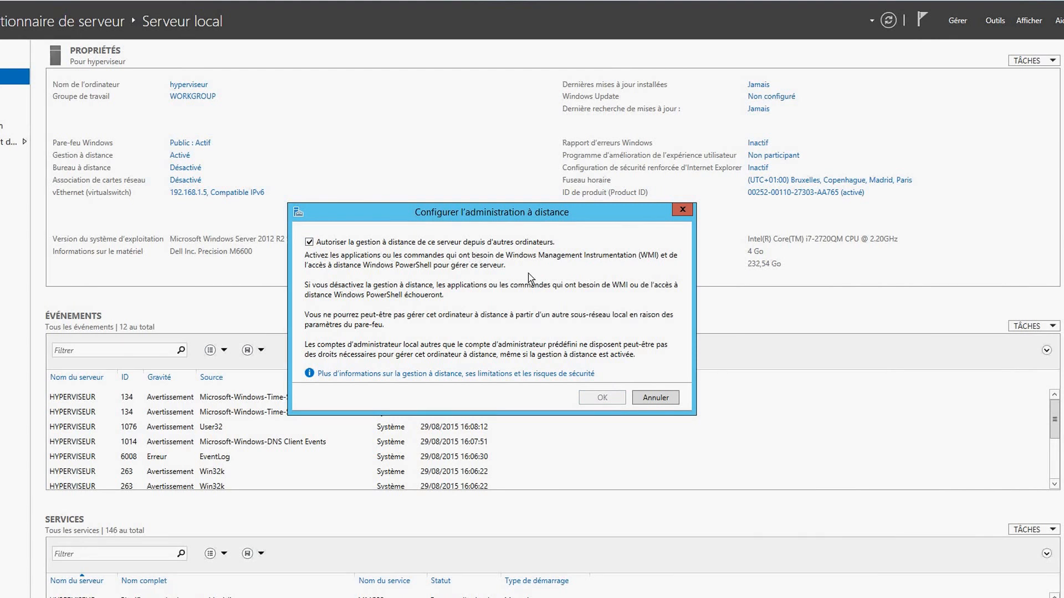
{"action": "left_click", "coordinate": [682, 210]}
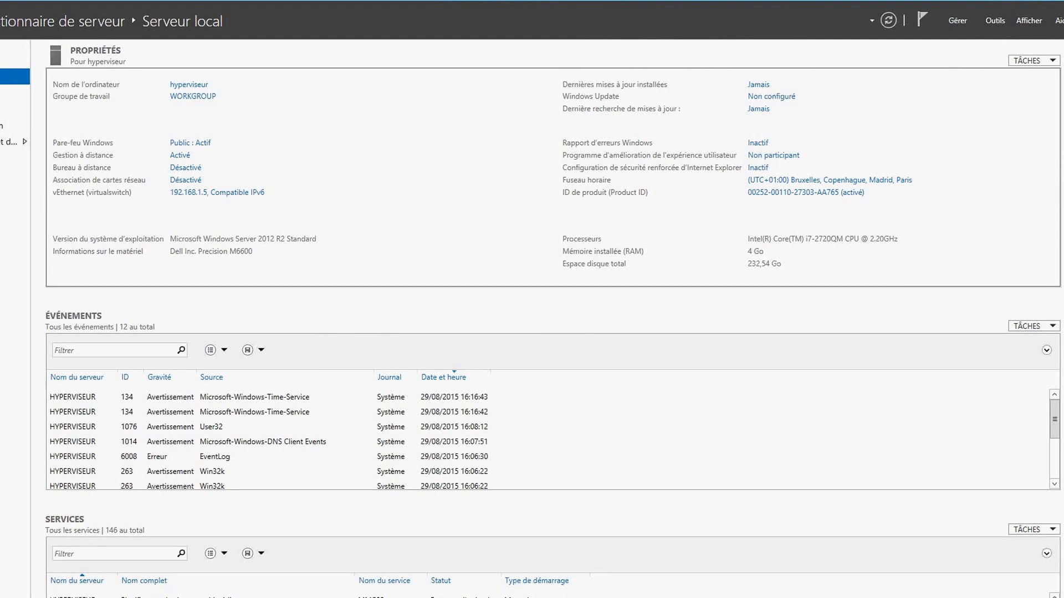
Show the desktop and bring the Paint window forward from the taskbar
{"action": "key", "text": "super+d"}
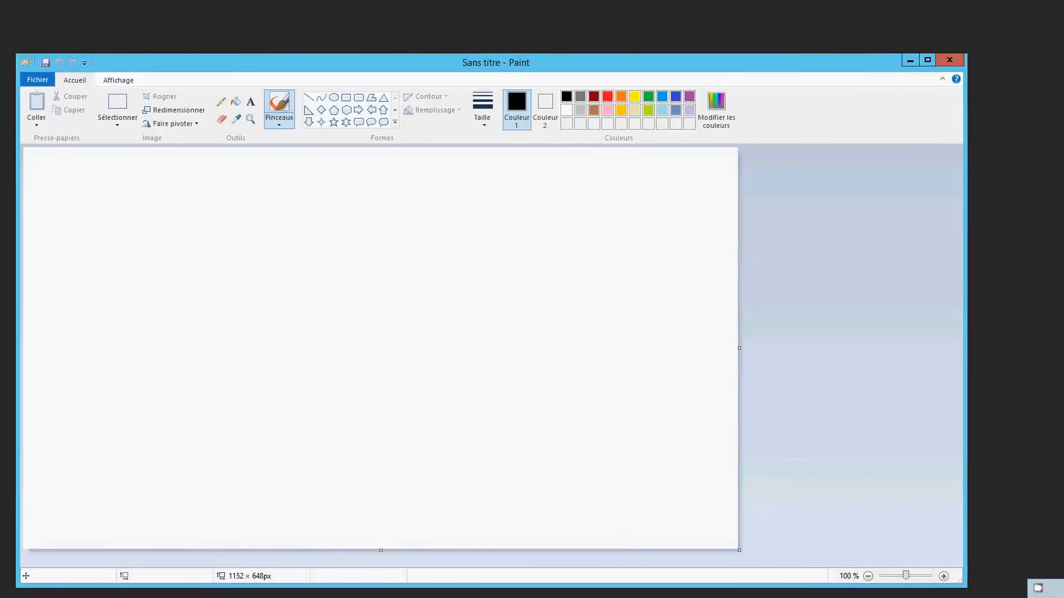
{"action": "left_click", "coordinate": [369, 597]}
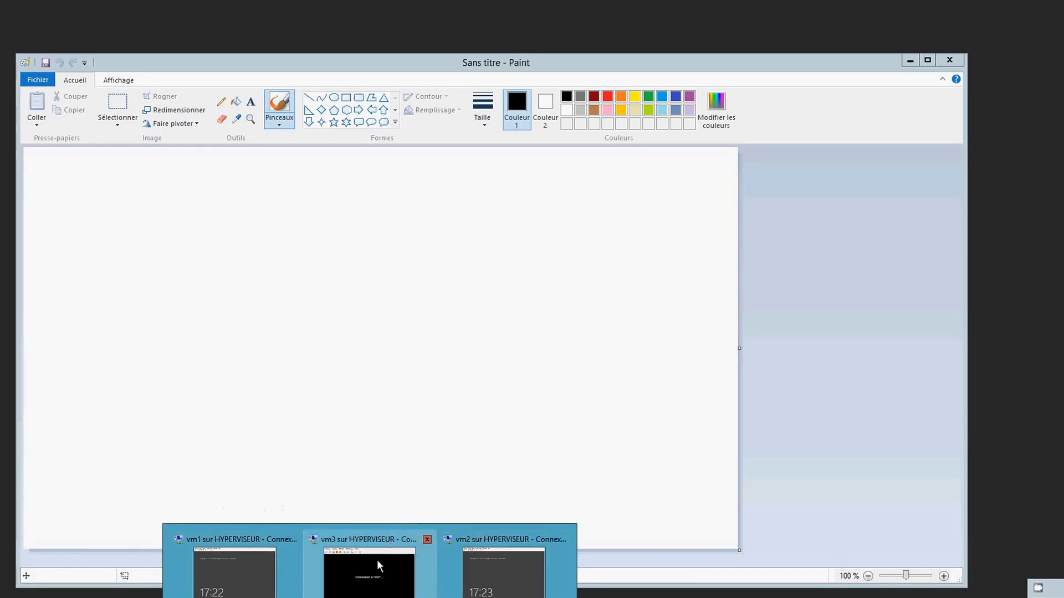
Discard two test strokes by starting a new Paint image without saving
{"action": "left_click_drag", "start_coordinate": [404, 380], "coordinate": [382, 296]}
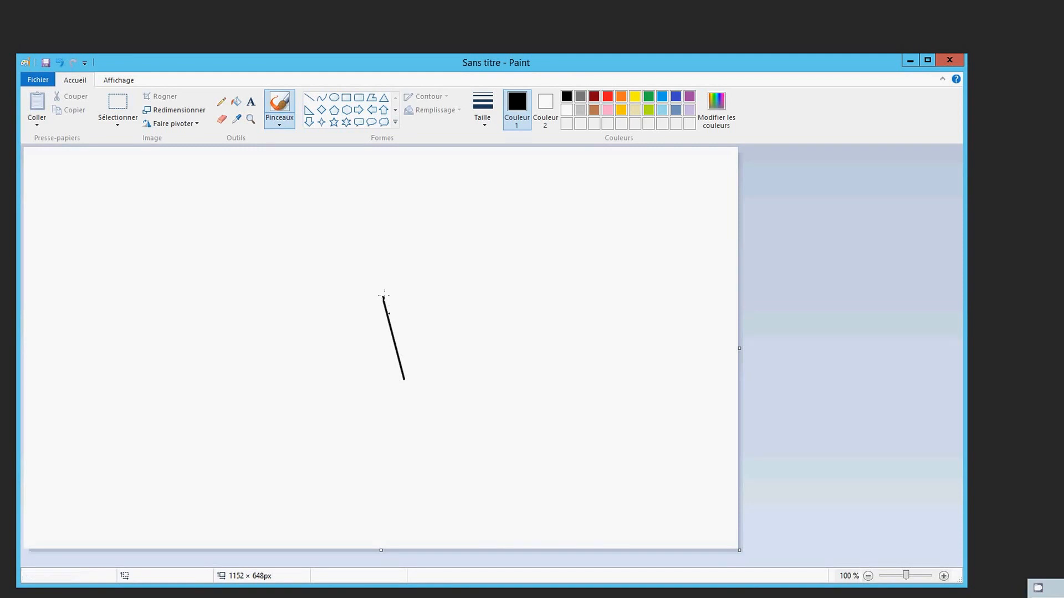
{"action": "left_click_drag", "start_coordinate": [370, 230], "coordinate": [310, 303]}
{"action": "left_click", "coordinate": [38, 79]}
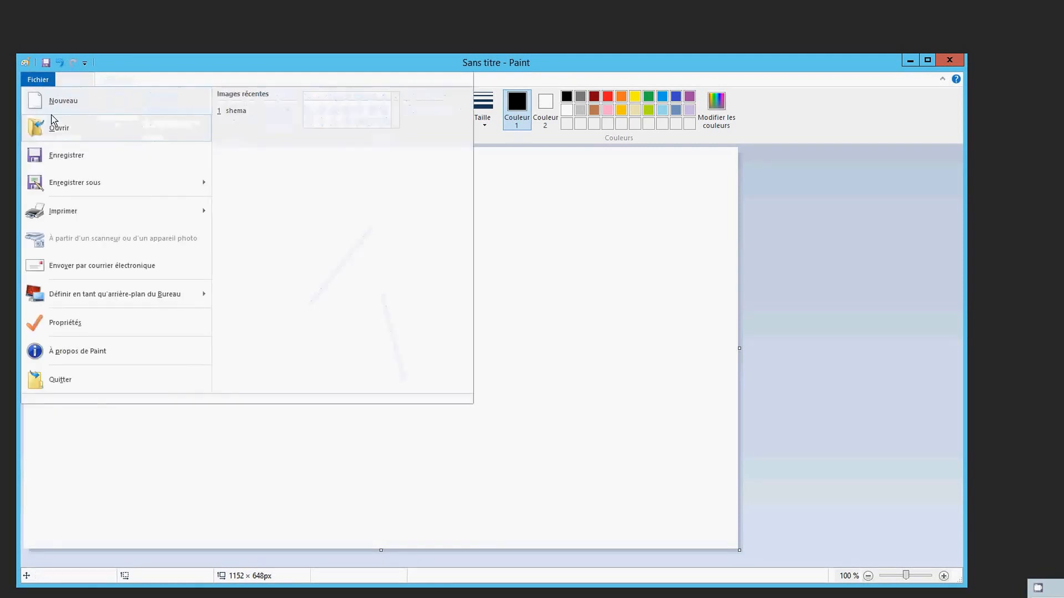
{"action": "left_click", "coordinate": [49, 101]}
{"action": "left_click", "coordinate": [493, 334]}
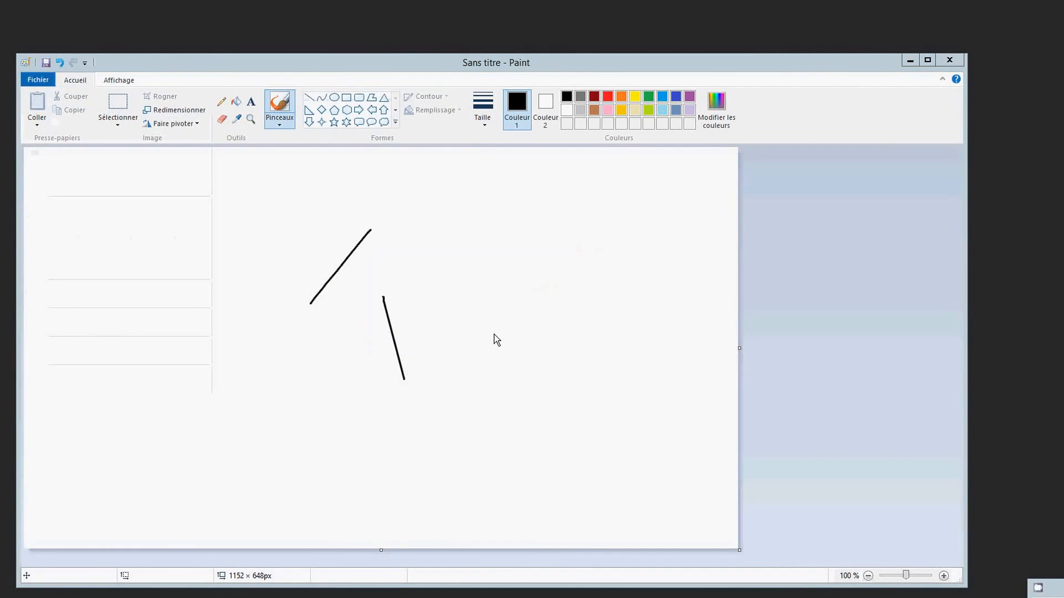
Draw a long straight diagonal line from the canvas centre to the lower left
{"action": "left_click", "coordinate": [309, 98]}
{"action": "left_click_drag", "start_coordinate": [364, 212], "coordinate": [366, 210]}
{"action": "left_click_drag", "start_coordinate": [337, 244], "coordinate": [161, 437]}
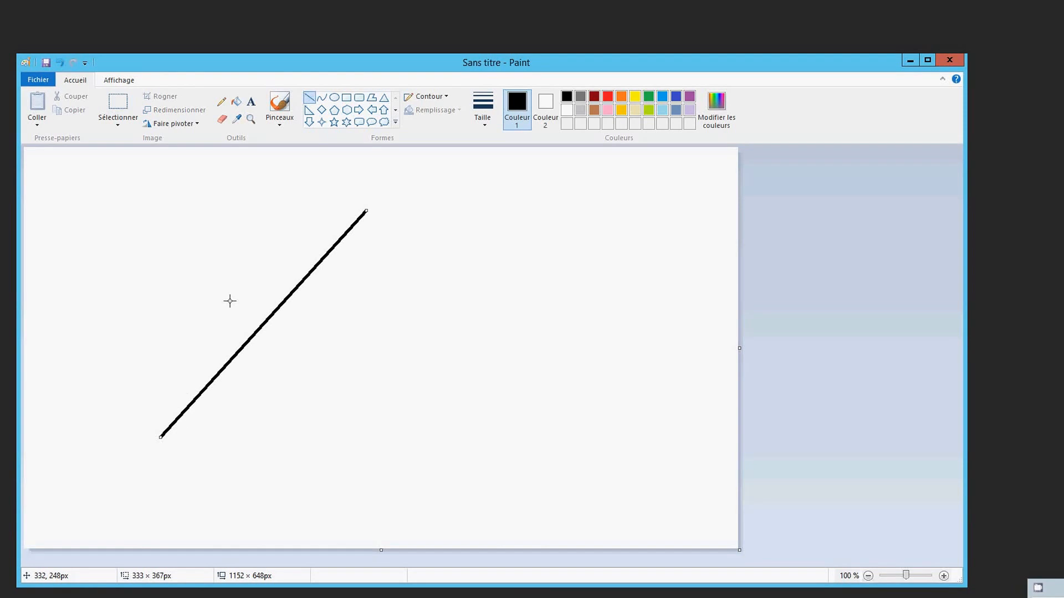
Draw three rectangles: upper left, below the line, and upper right
{"action": "left_click", "coordinate": [346, 97]}
{"action": "mouse_move", "coordinate": [123, 205]}
{"action": "left_mouse_down"}
{"action": "mouse_move", "coordinate": [145, 298]}
{"action": "mouse_move", "coordinate": [176, 301]}
{"action": "left_mouse_up"}
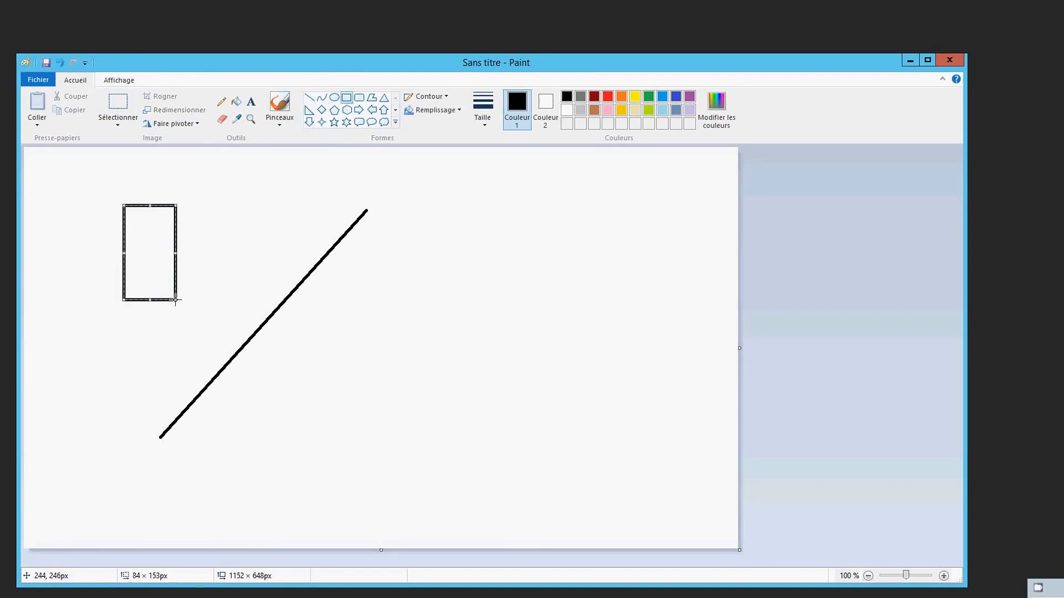
{"action": "left_click_drag", "start_coordinate": [308, 350], "coordinate": [337, 418]}
{"action": "left_click_drag", "start_coordinate": [394, 439], "coordinate": [401, 441]}
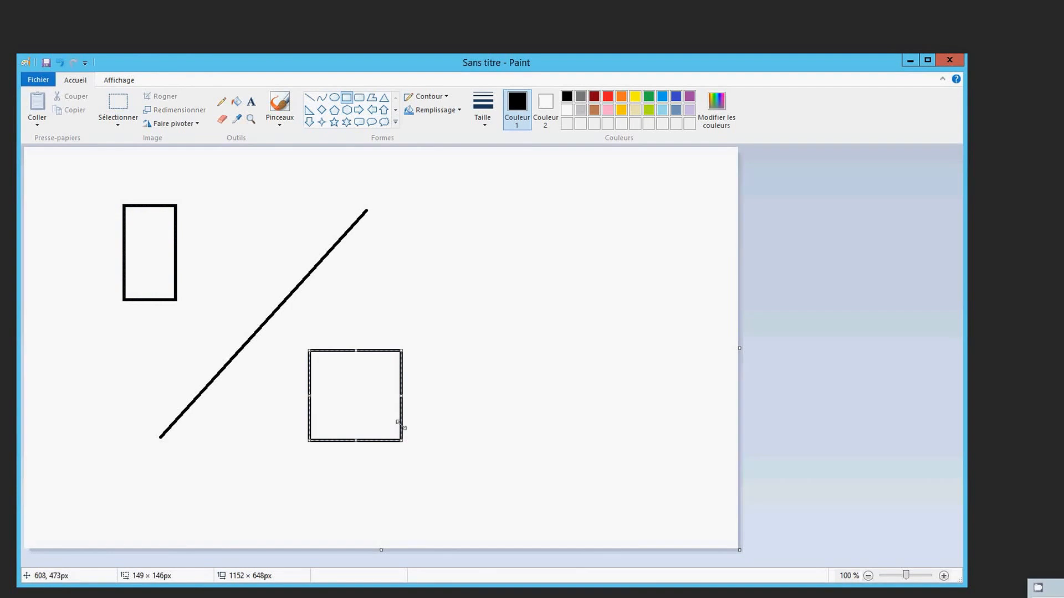
{"action": "left_click_drag", "start_coordinate": [475, 194], "coordinate": [572, 272]}
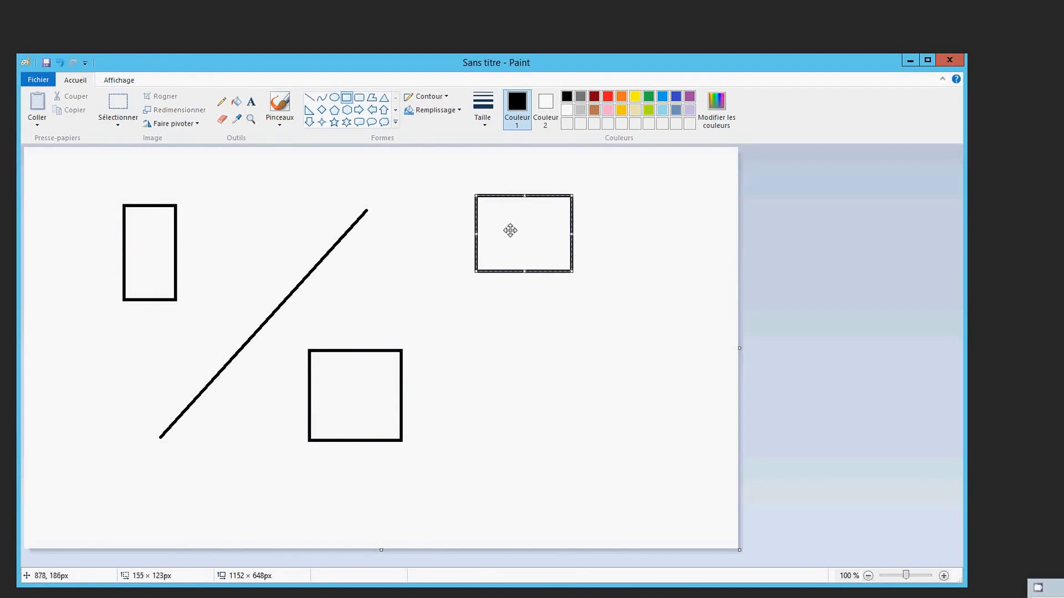
Join each of the three boxes to the diagonal line with short straight lines
{"action": "left_click", "coordinate": [309, 97]}
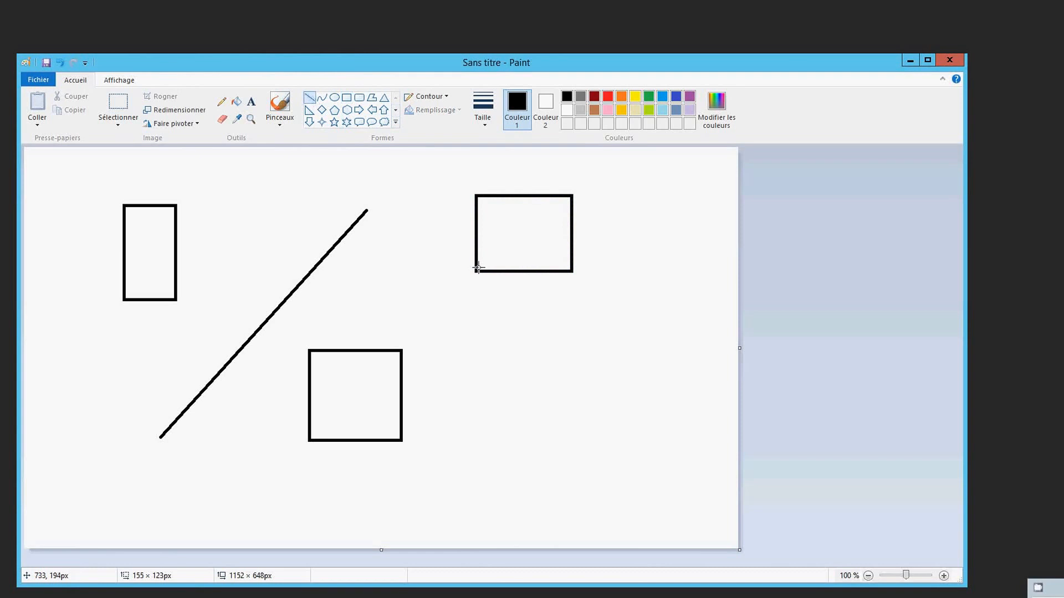
{"action": "mouse_move", "coordinate": [476, 269]}
{"action": "left_mouse_down"}
{"action": "mouse_move", "coordinate": [416, 254]}
{"action": "mouse_move", "coordinate": [358, 220]}
{"action": "left_mouse_up"}
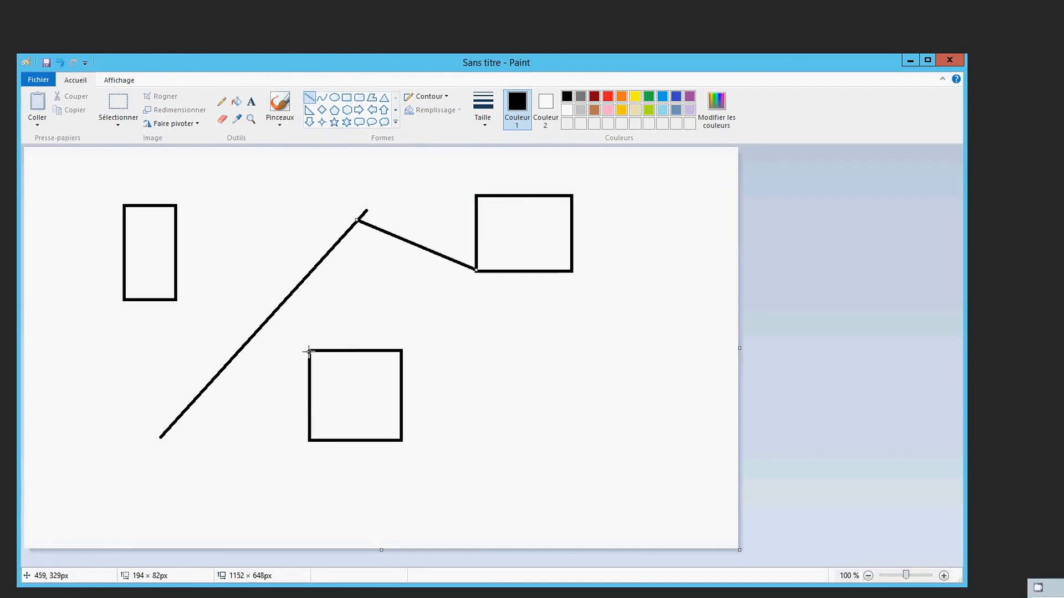
{"action": "mouse_move", "coordinate": [309, 350]}
{"action": "left_mouse_down"}
{"action": "mouse_move", "coordinate": [288, 306]}
{"action": "mouse_move", "coordinate": [275, 312]}
{"action": "left_mouse_up"}
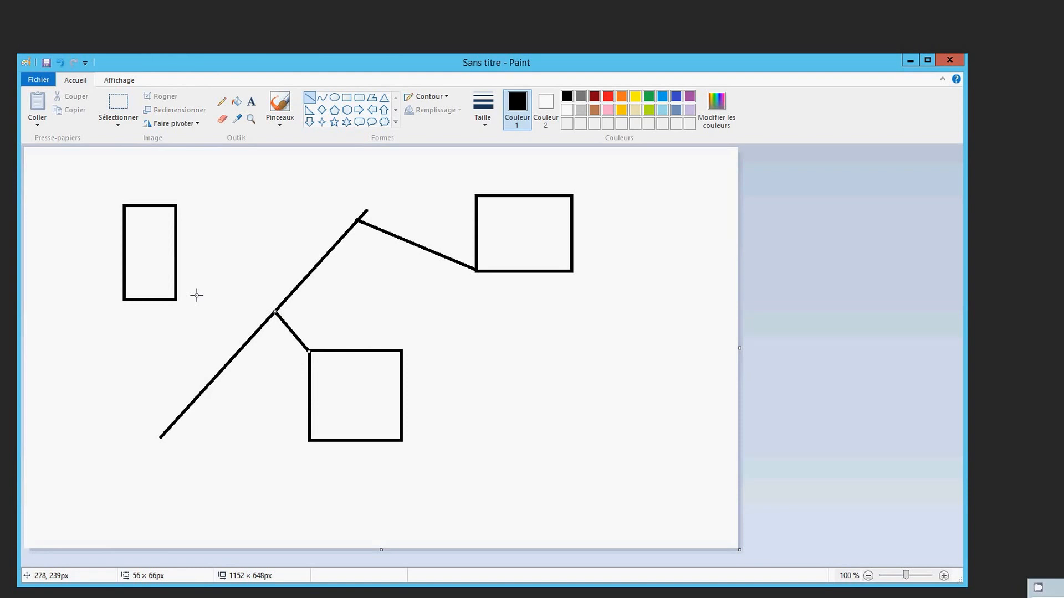
{"action": "left_click_drag", "start_coordinate": [175, 299], "coordinate": [233, 358]}
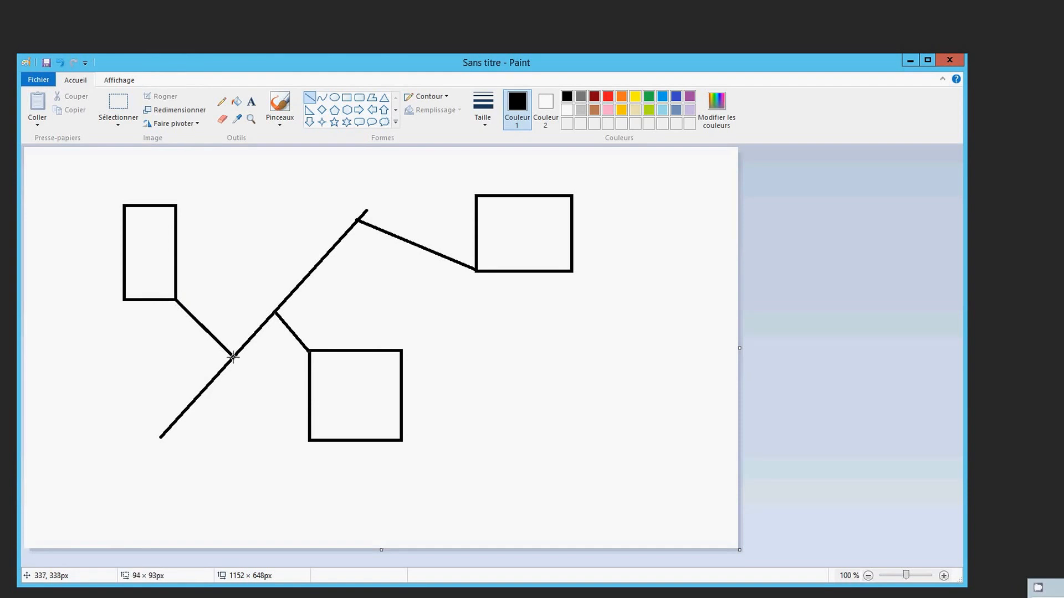
Label the line 'lan' and the left box 'vm1 192.168.1.1'
{"action": "left_click", "coordinate": [248, 105]}
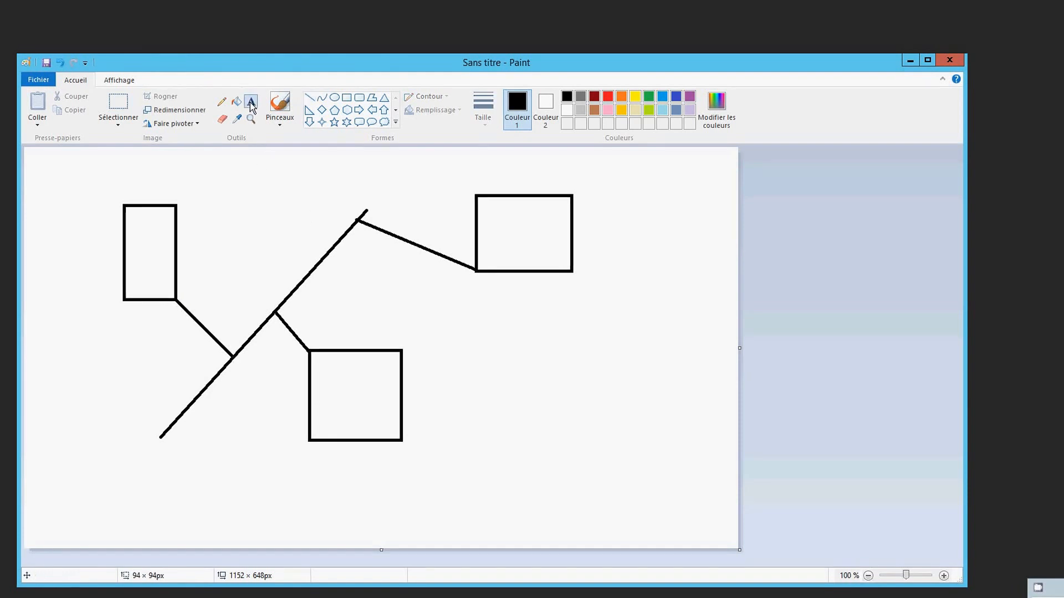
{"action": "left_click", "coordinate": [355, 195]}
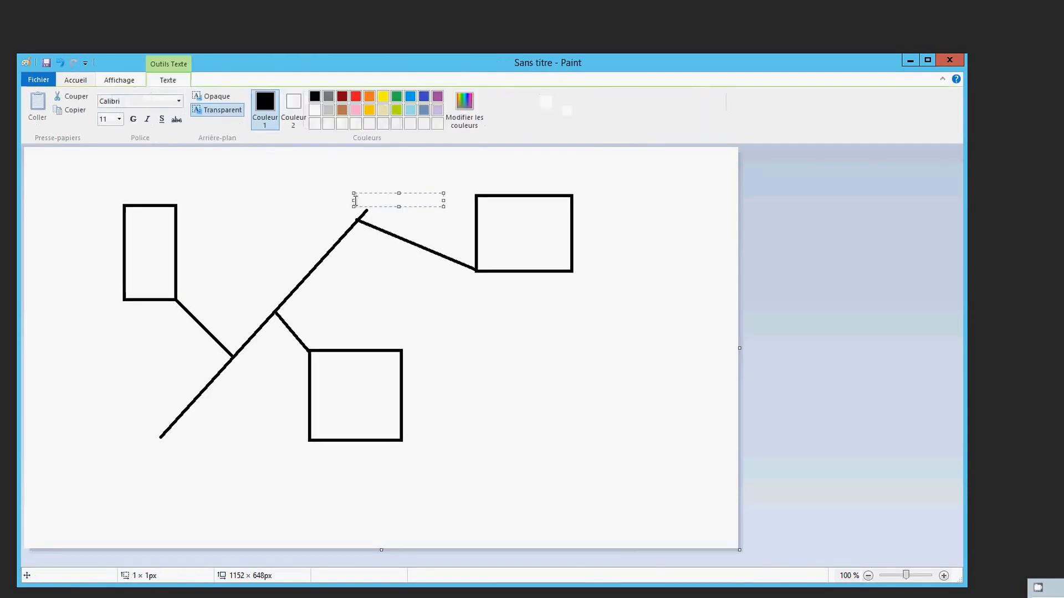
{"action": "type", "text": "an"}
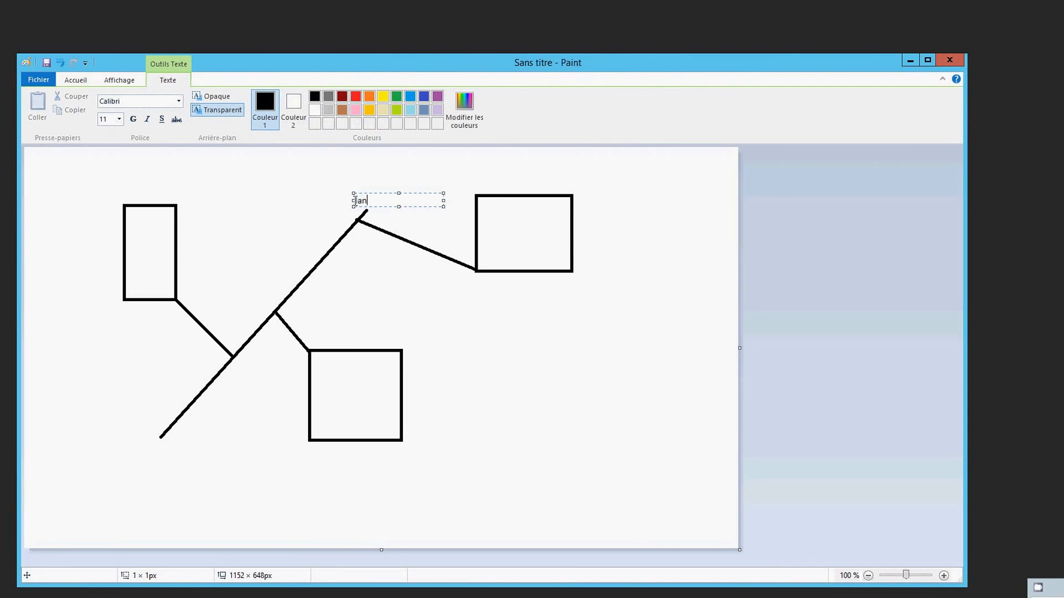
{"action": "left_click", "coordinate": [368, 257]}
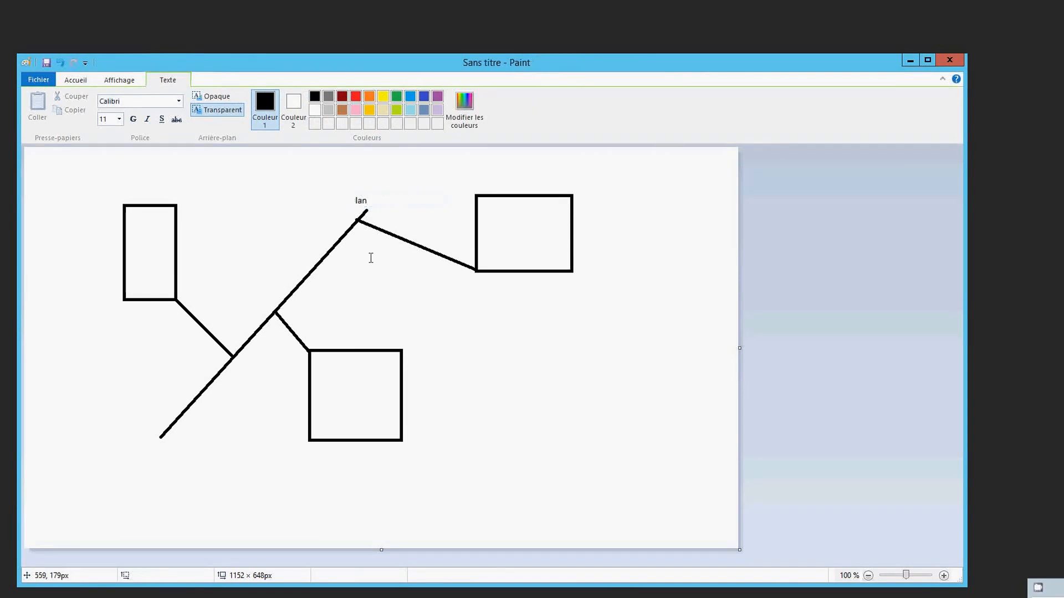
{"action": "left_click", "coordinate": [135, 229]}
{"action": "type", "text": "vm"}
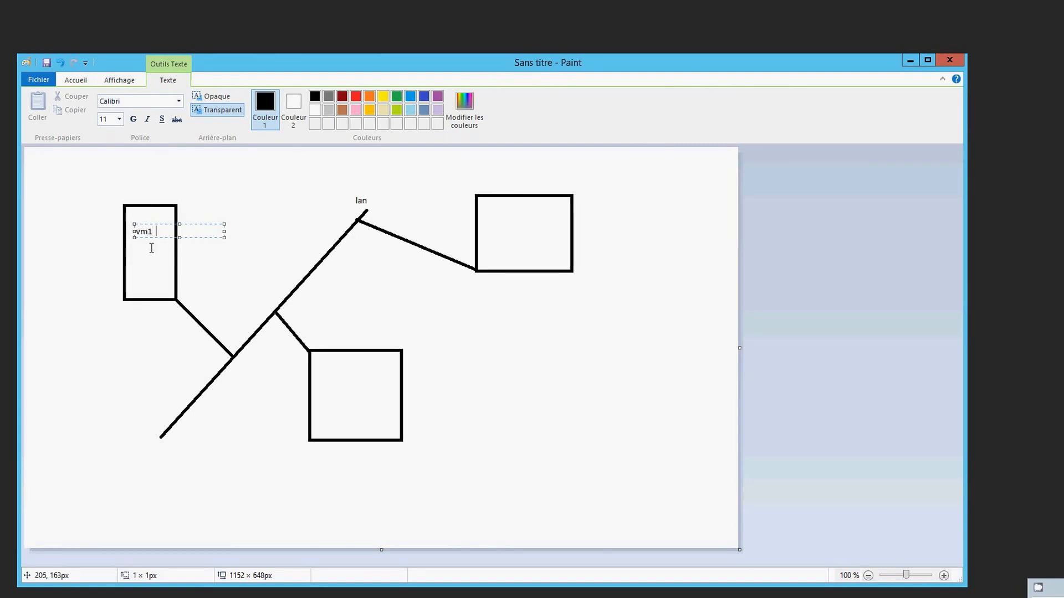
{"action": "type", "text": "192.168.1.1"}
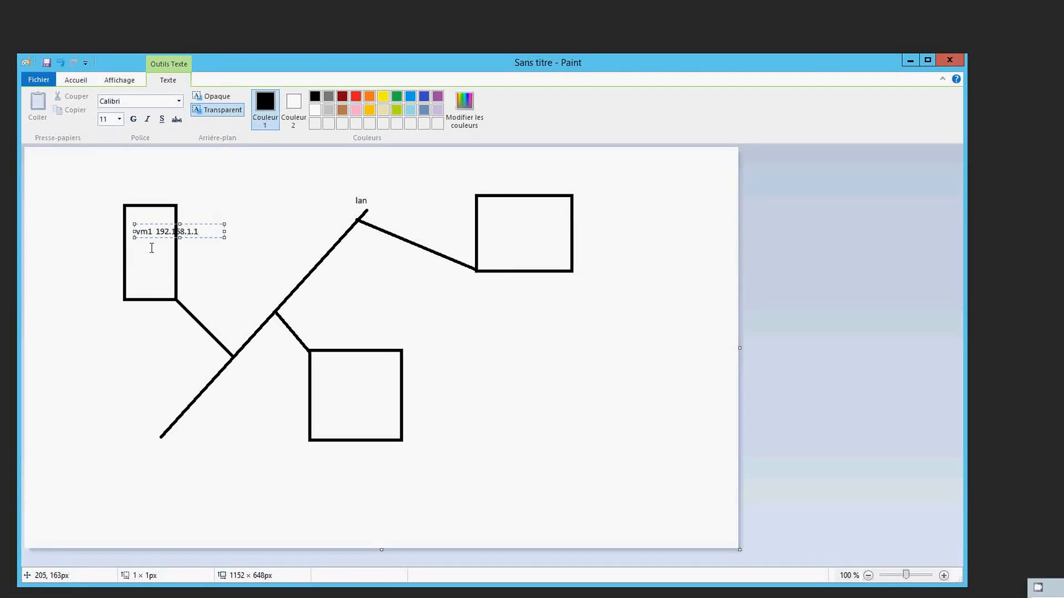
{"action": "left_click", "coordinate": [330, 399]}
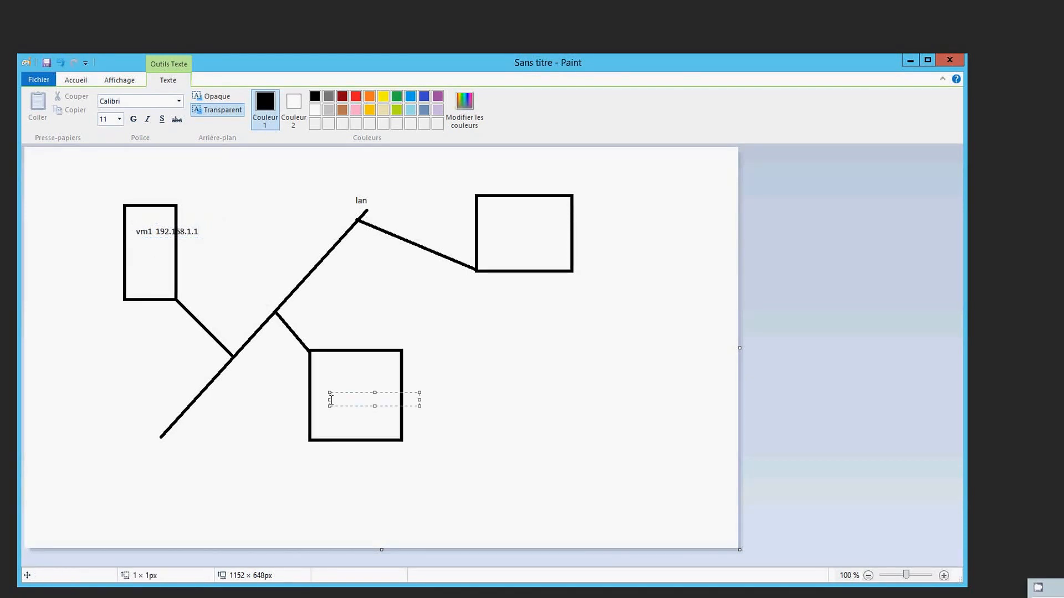
Label the lower box 'vm2 192.168.1.2' and the upper-right box 'vm3 192.168.1.11'
{"action": "type", "text": "vm2"}
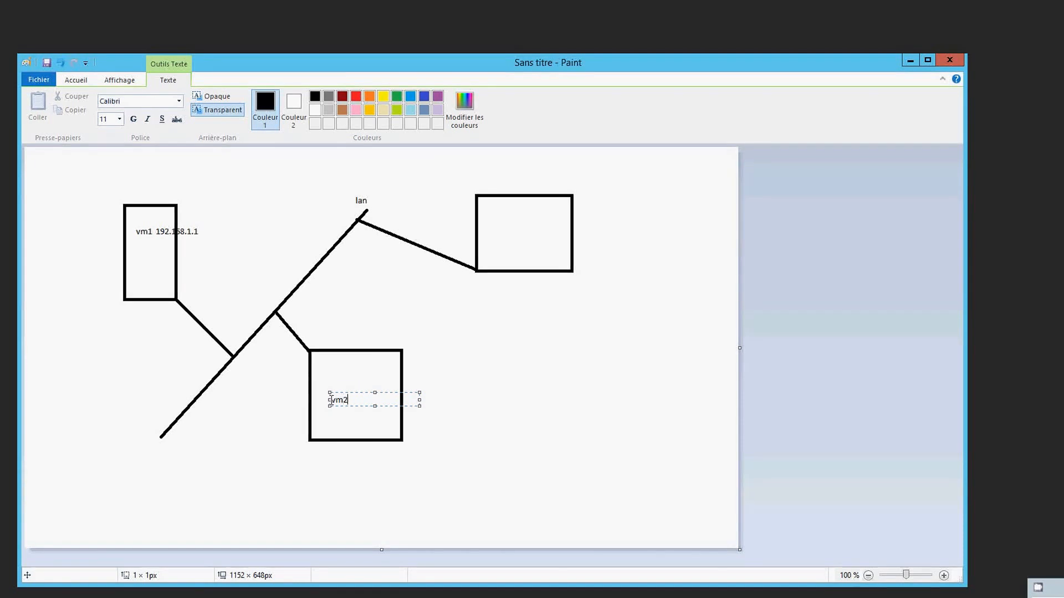
{"action": "type", "text": " 192.168.1.2"}
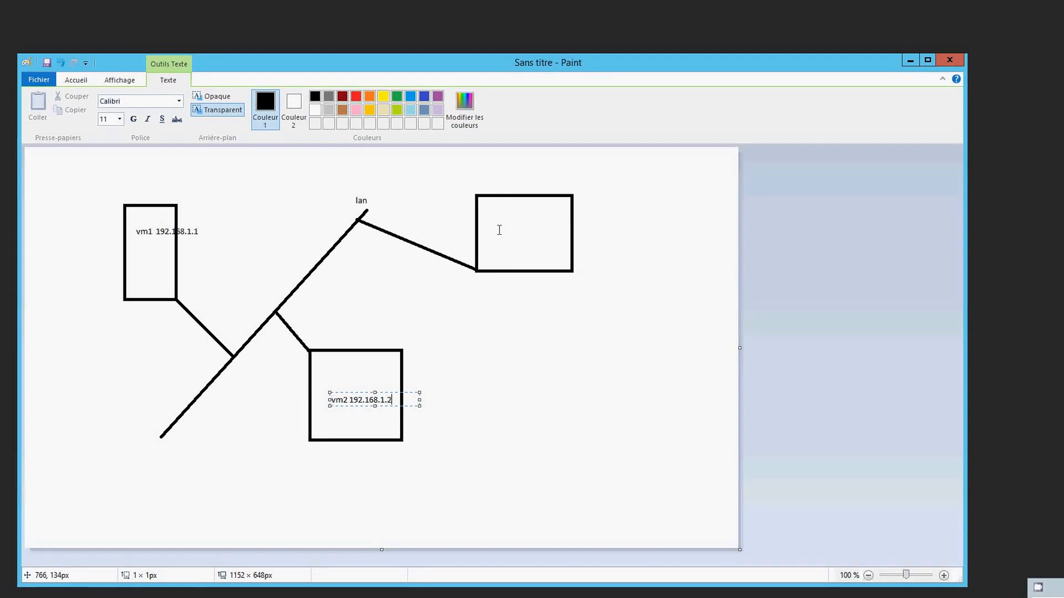
{"action": "left_click", "coordinate": [499, 230]}
{"action": "left_click", "coordinate": [499, 230]}
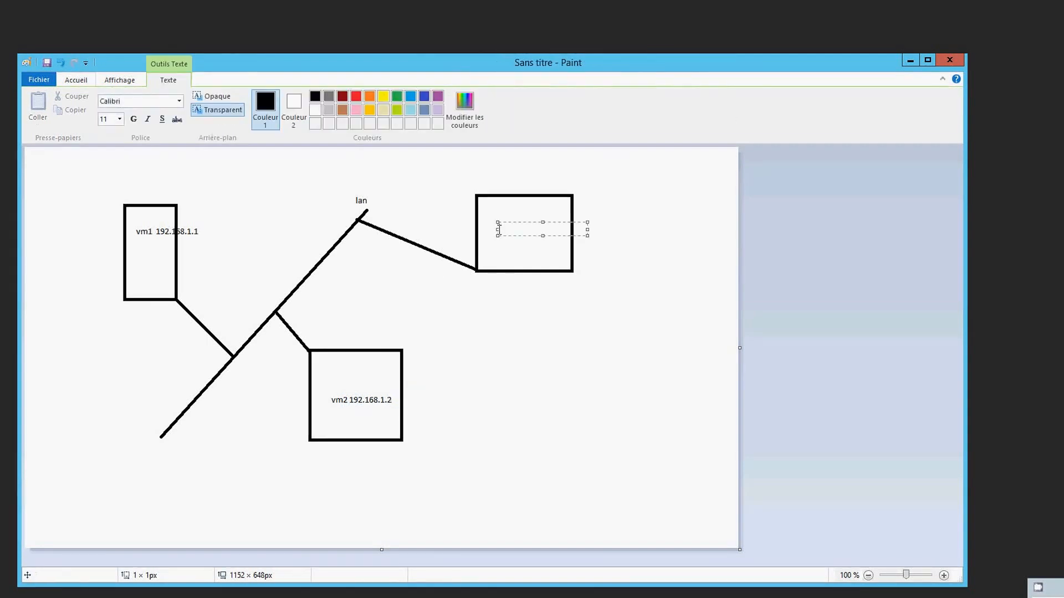
{"action": "type", "text": "vm3 1"}
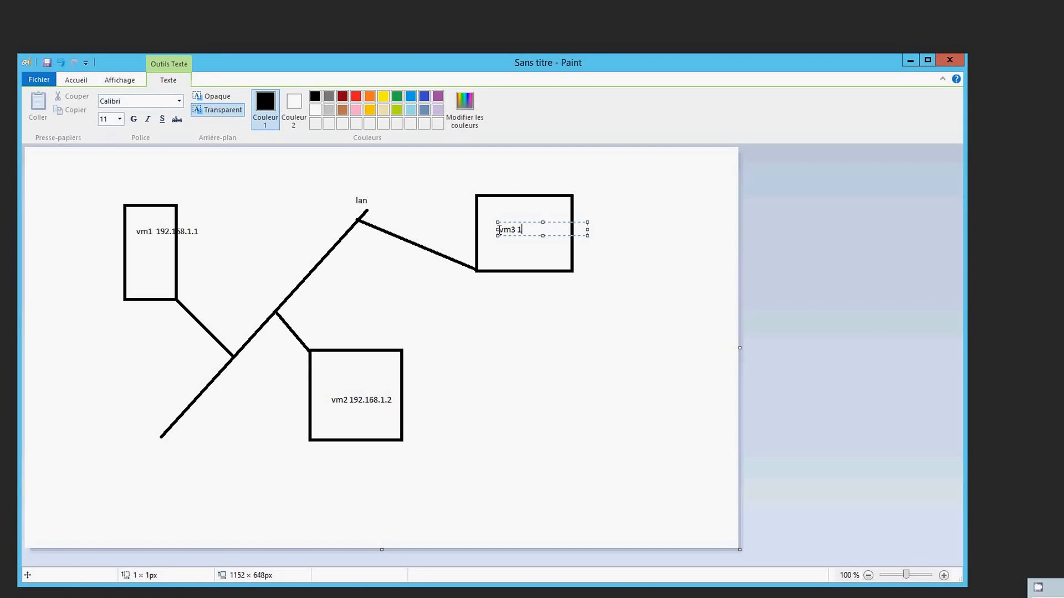
{"action": "type", "text": "92.168.1.11"}
{"action": "left_click", "coordinate": [504, 249]}
Add the note 'core option (installation minimal)' under the vm3 label
{"action": "left_click", "coordinate": [504, 250]}
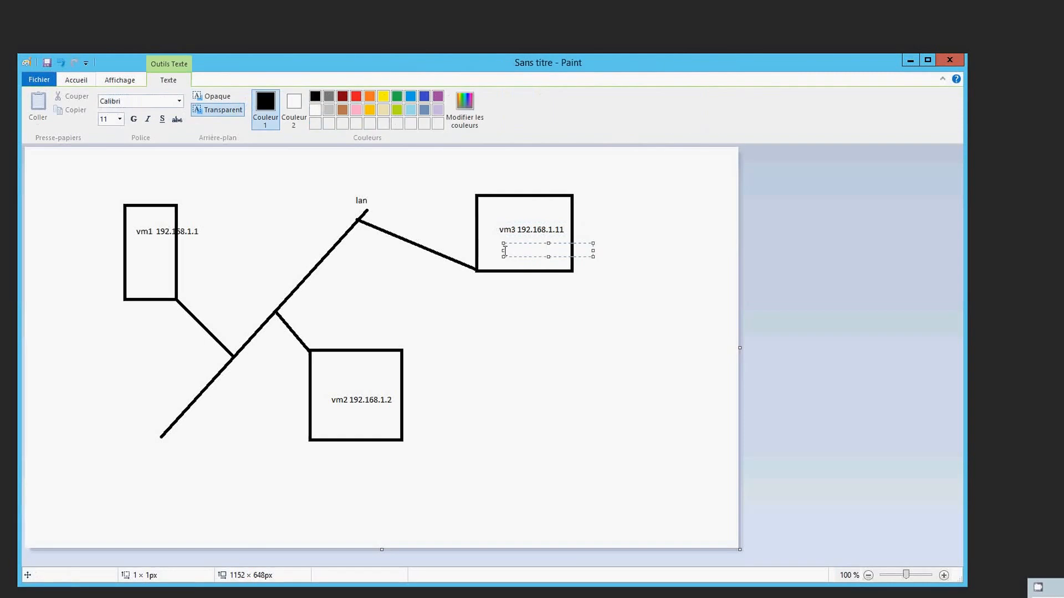
{"action": "type", "text": "core option"}
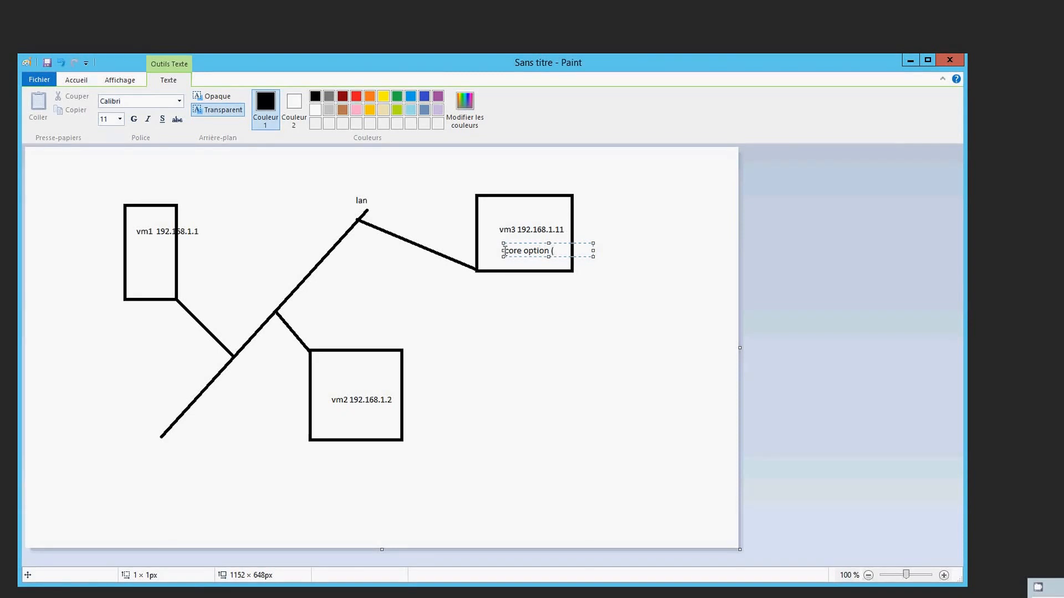
{"action": "type", "text": "(insta"}
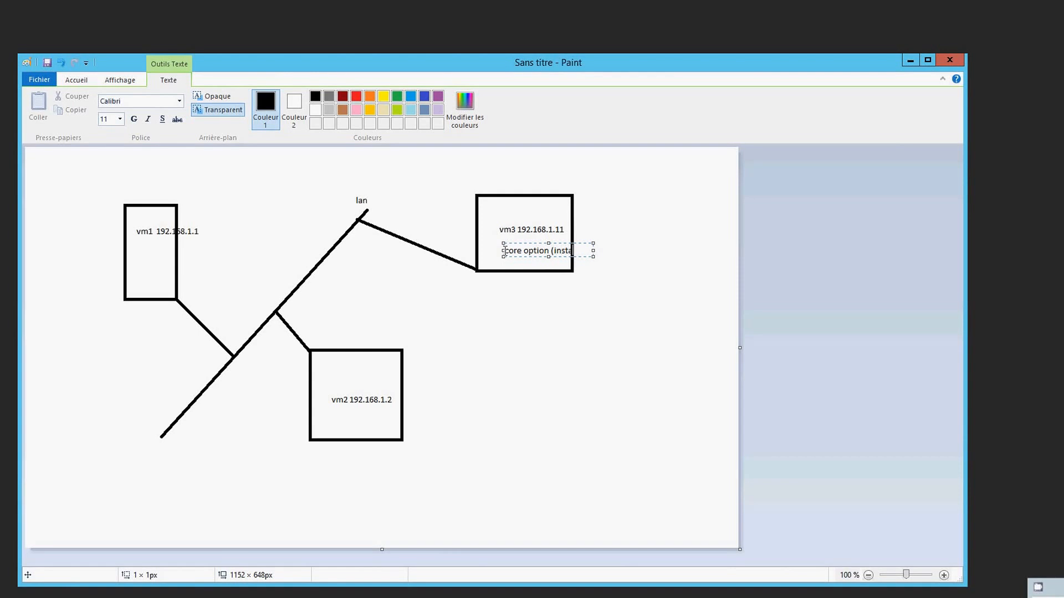
{"action": "type", "text": "llation "}
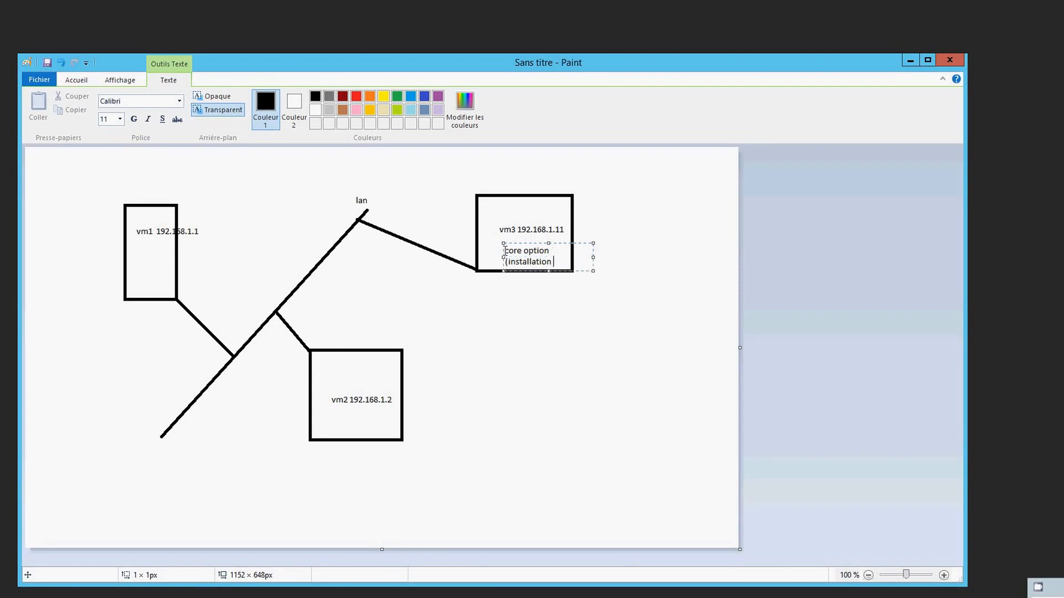
{"action": "type", "text": "minimal"}
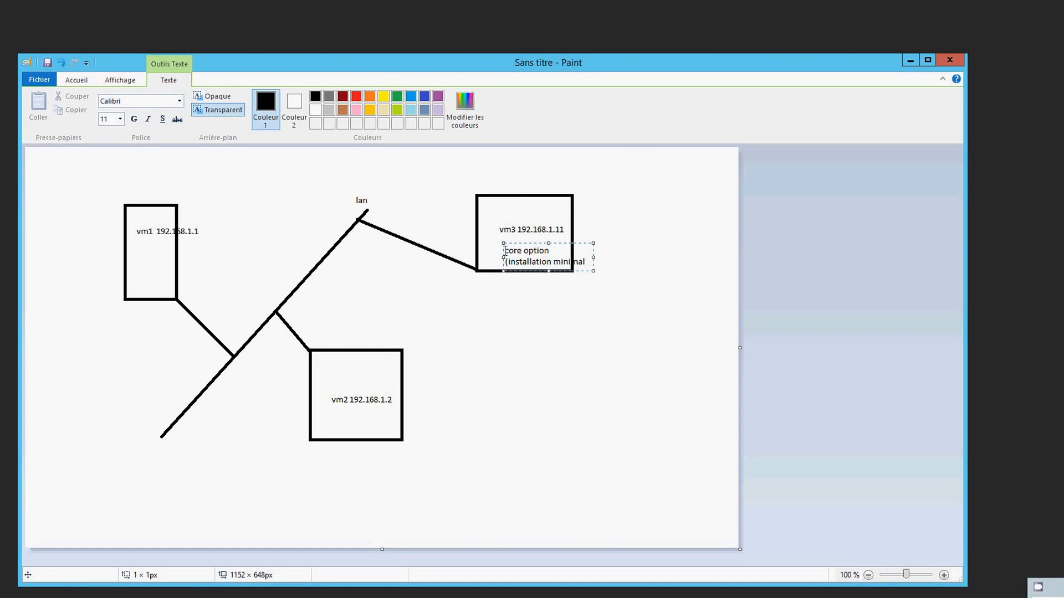
{"action": "type", "text": ")"}
{"action": "left_click", "coordinate": [528, 317]}
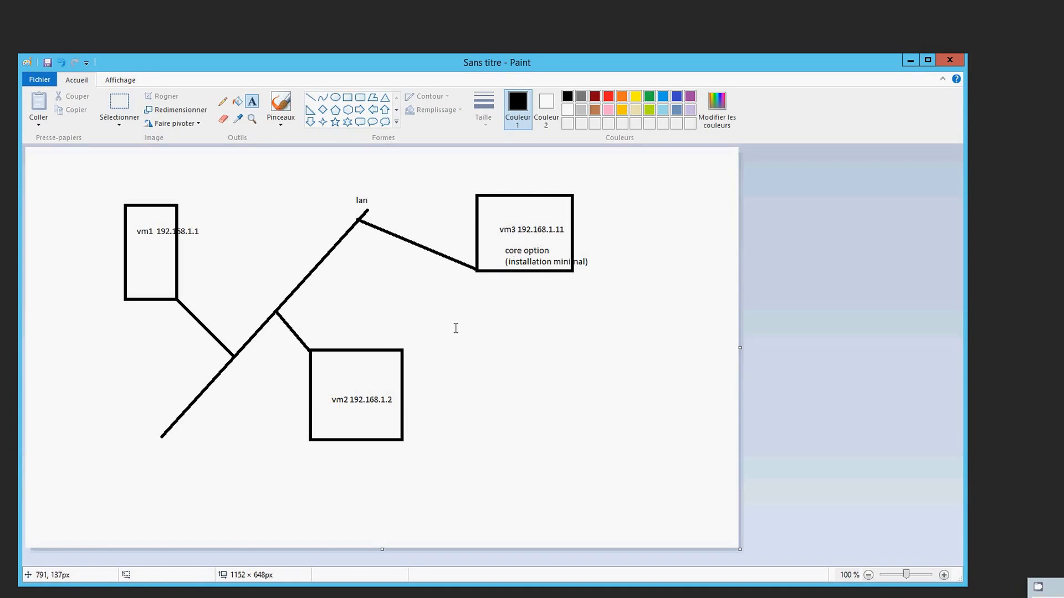
With the Pencil, draw curved arrows from vm2 to vm1 and from vm3 over 'lan' to vm1
{"action": "left_click", "coordinate": [280, 514]}
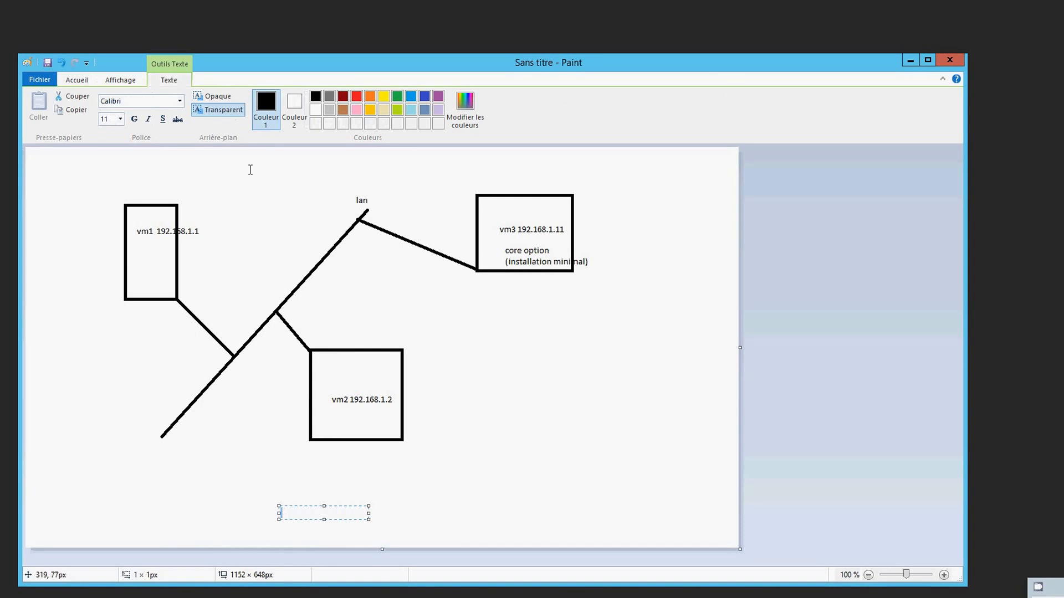
{"action": "left_click", "coordinate": [79, 81]}
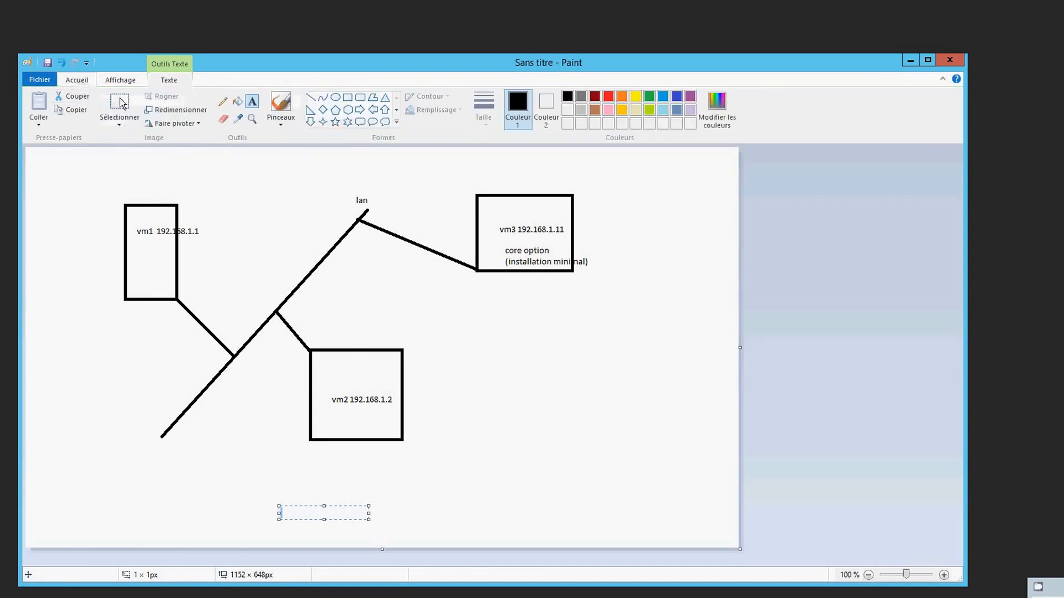
{"action": "left_click", "coordinate": [223, 102]}
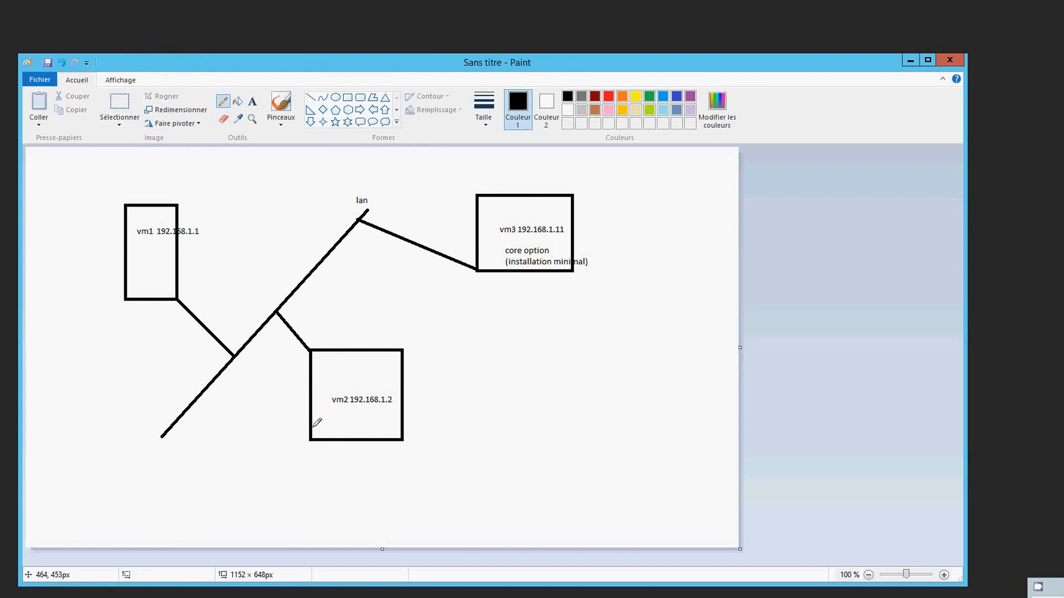
{"action": "mouse_move", "coordinate": [314, 427]}
{"action": "left_mouse_down"}
{"action": "mouse_move", "coordinate": [229, 408]}
{"action": "mouse_move", "coordinate": [170, 328]}
{"action": "mouse_move", "coordinate": [180, 326]}
{"action": "left_mouse_up"}
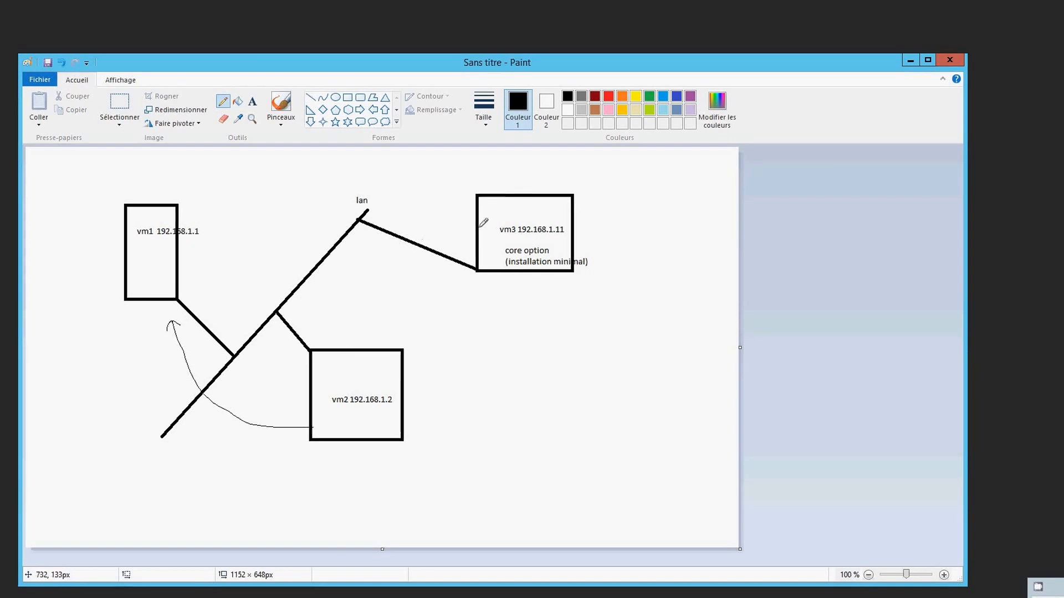
{"action": "mouse_move", "coordinate": [477, 224]}
{"action": "left_mouse_down"}
{"action": "mouse_move", "coordinate": [427, 176]}
{"action": "mouse_move", "coordinate": [293, 180]}
{"action": "mouse_move", "coordinate": [201, 235]}
{"action": "mouse_move", "coordinate": [209, 239]}
{"action": "left_mouse_up"}
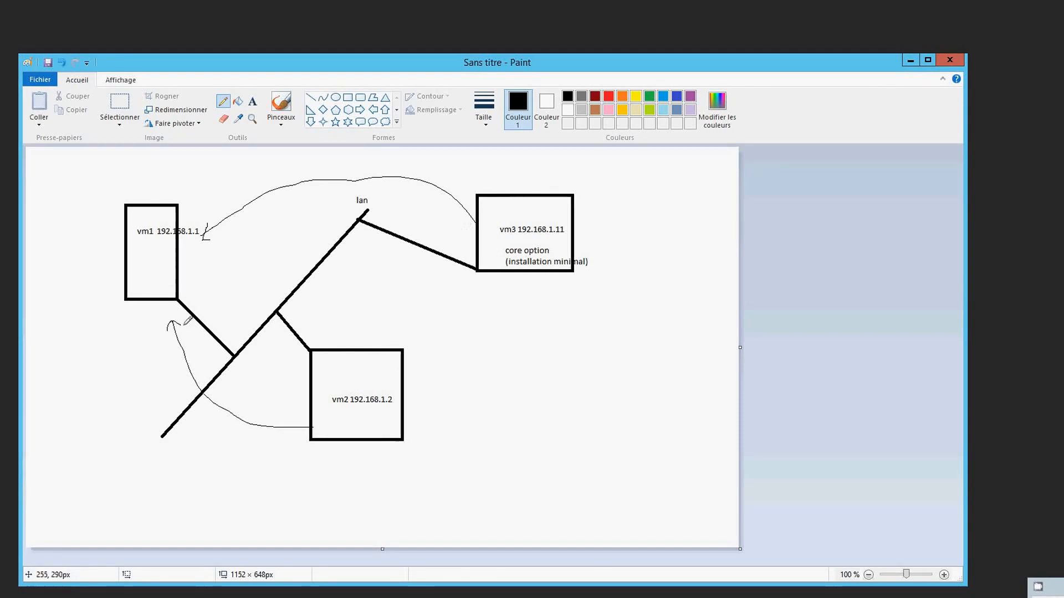
{"action": "left_click", "coordinate": [252, 102]}
{"action": "left_click", "coordinate": [254, 497]}
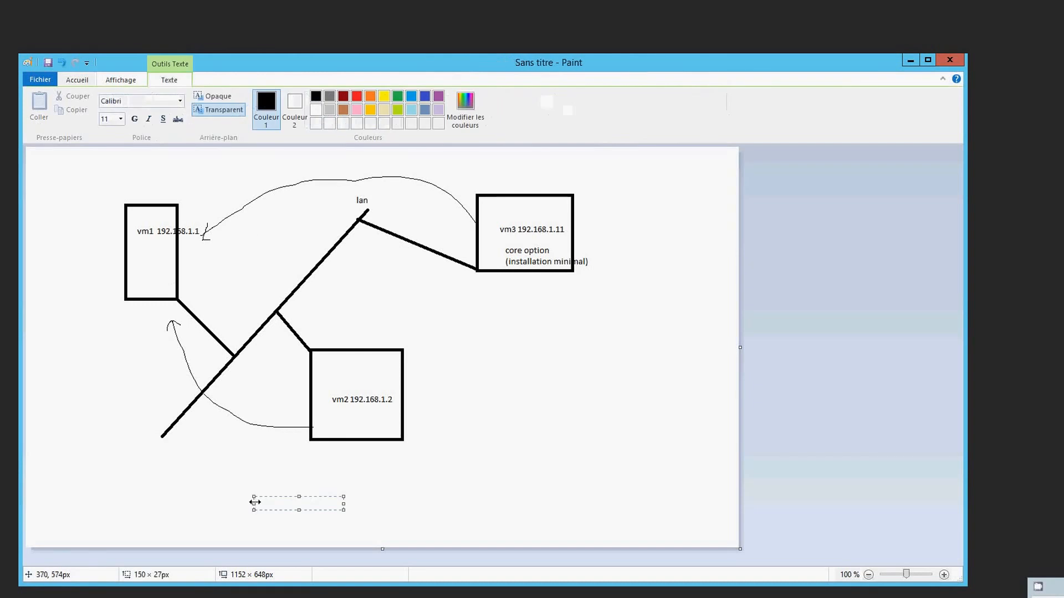
Type the caption 'ajout des serveurs vm1 et vm2 a distance' below the vm2 box
{"action": "type", "text": "ajo"}
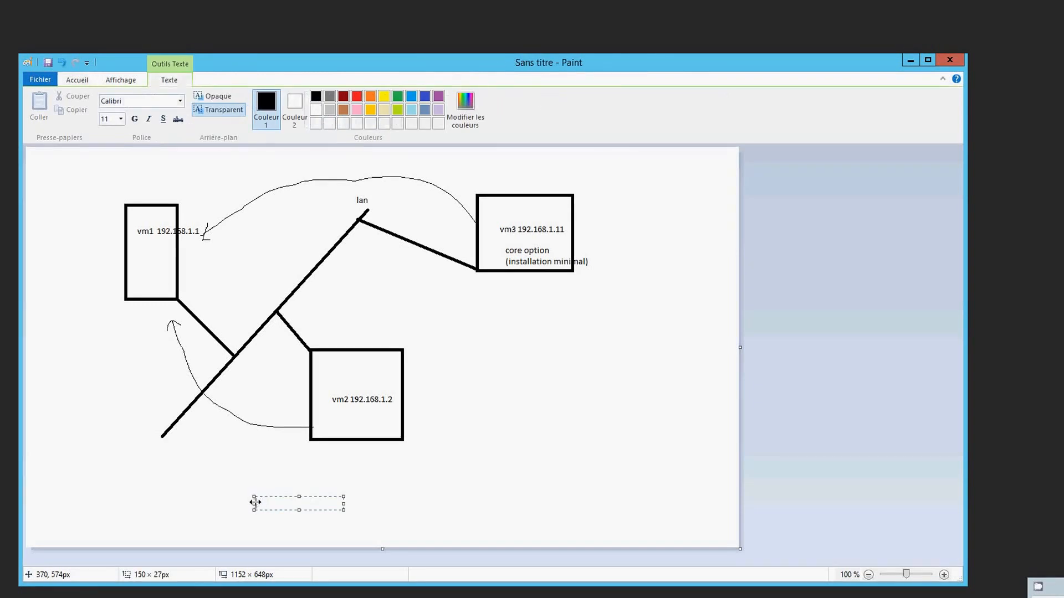
{"action": "type", "text": "ajout des serveurs"}
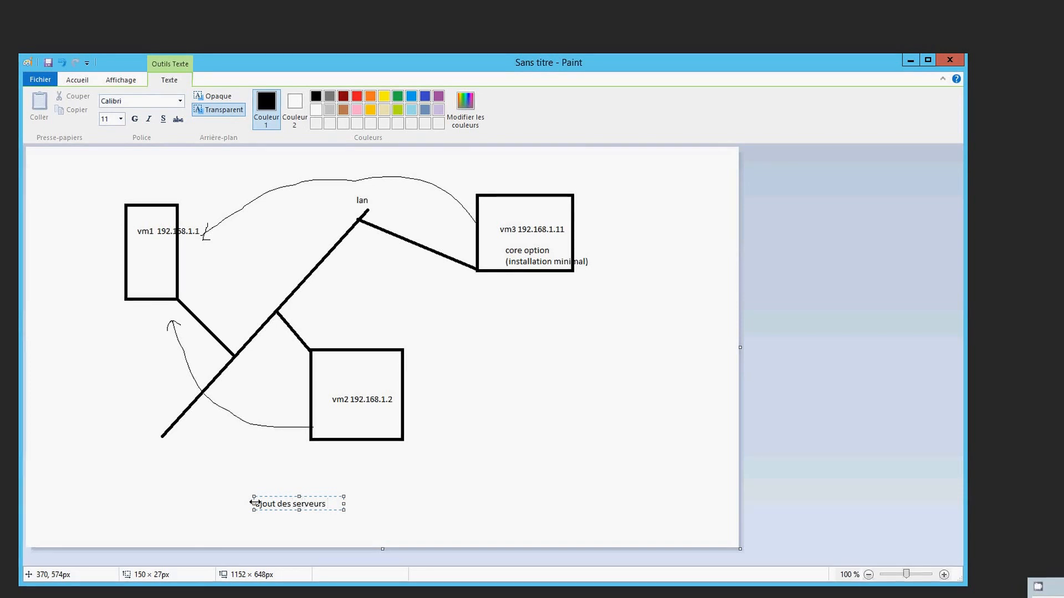
{"action": "type", "text": " vm1 "}
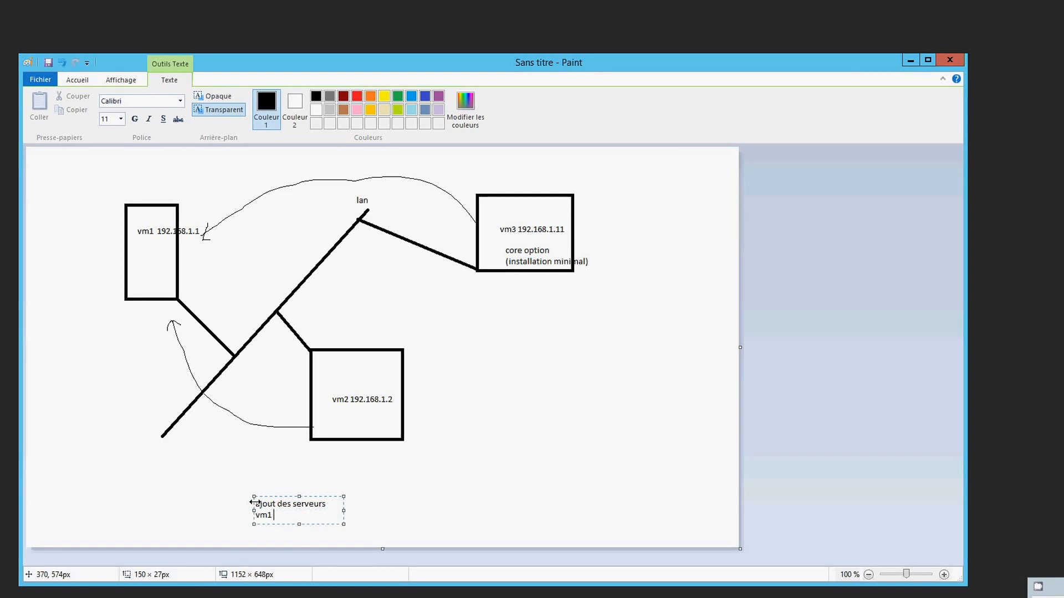
{"action": "type", "text": "et vm2 a distance"}
{"action": "left_click", "coordinate": [362, 506]}
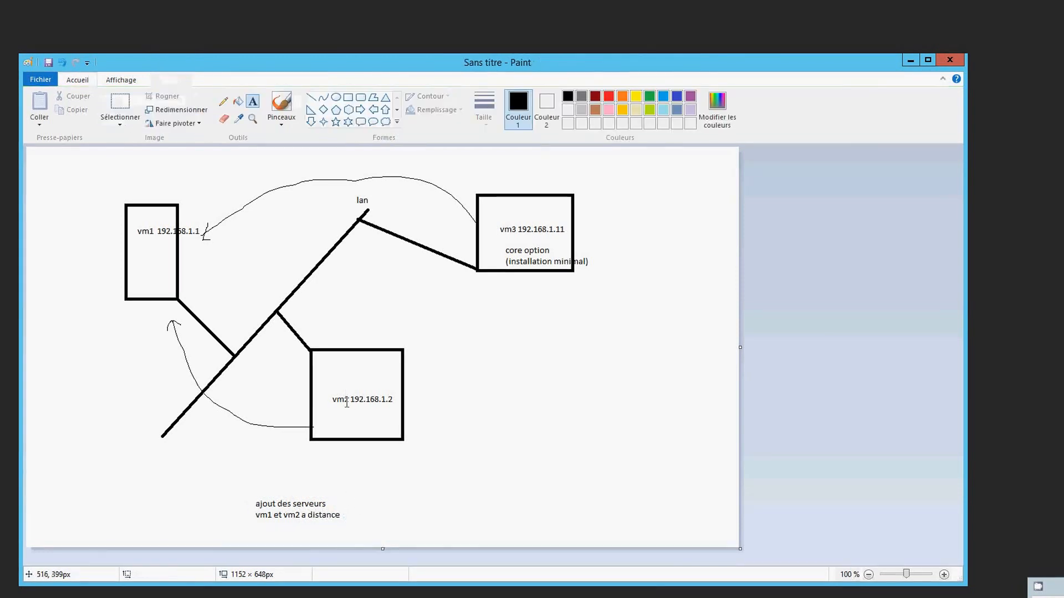
{"action": "left_click", "coordinate": [291, 503]}
{"action": "left_click", "coordinate": [278, 507]}
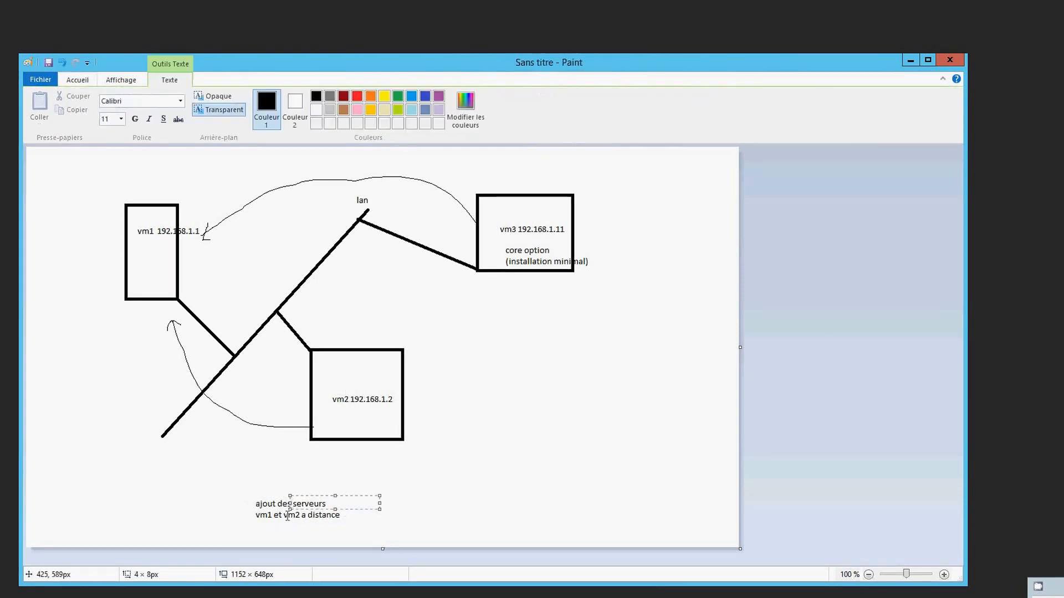
{"action": "left_click", "coordinate": [263, 506]}
{"action": "left_click", "coordinate": [262, 506]}
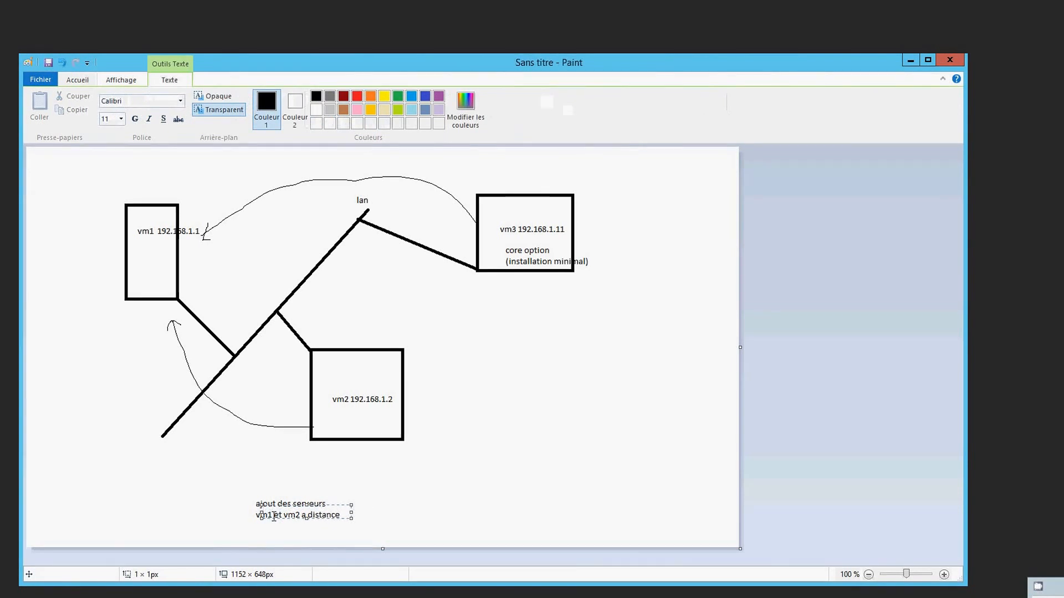
Correct the caption to read 'ajout des serveurs vm2 et vm3 a distance'
{"action": "left_click", "coordinate": [258, 503]}
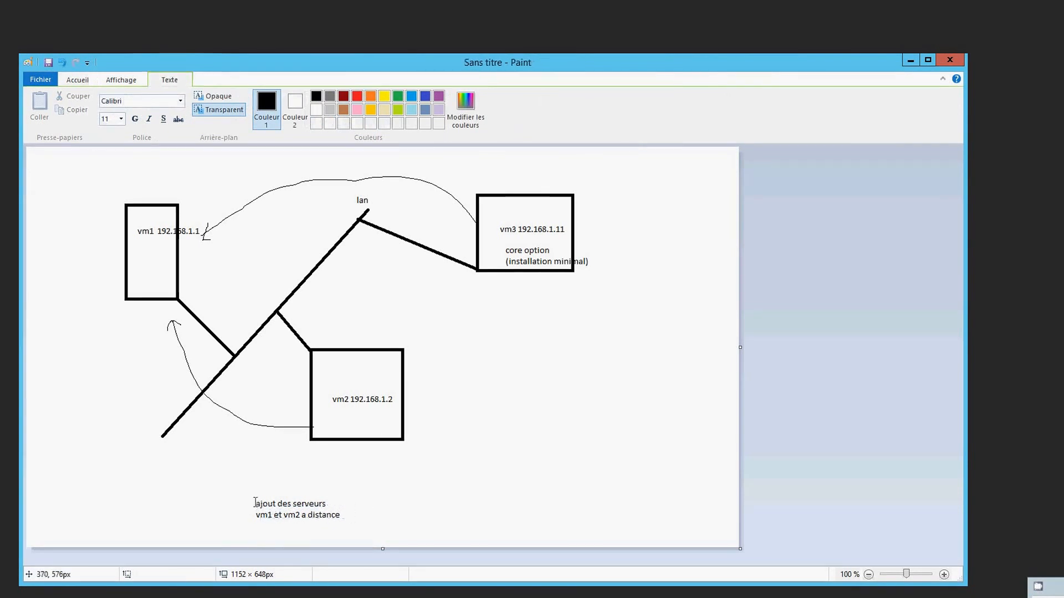
{"action": "left_click", "coordinate": [258, 503]}
{"action": "left_click", "coordinate": [257, 505]}
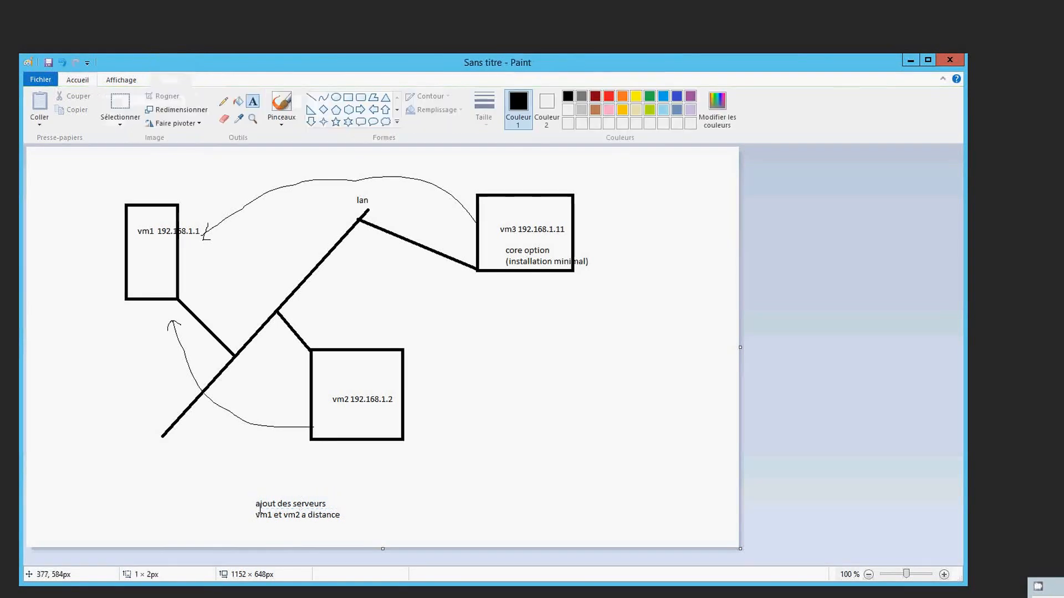
{"action": "left_click", "coordinate": [258, 505]}
{"action": "left_click", "coordinate": [258, 513]}
{"action": "left_click", "coordinate": [257, 514]}
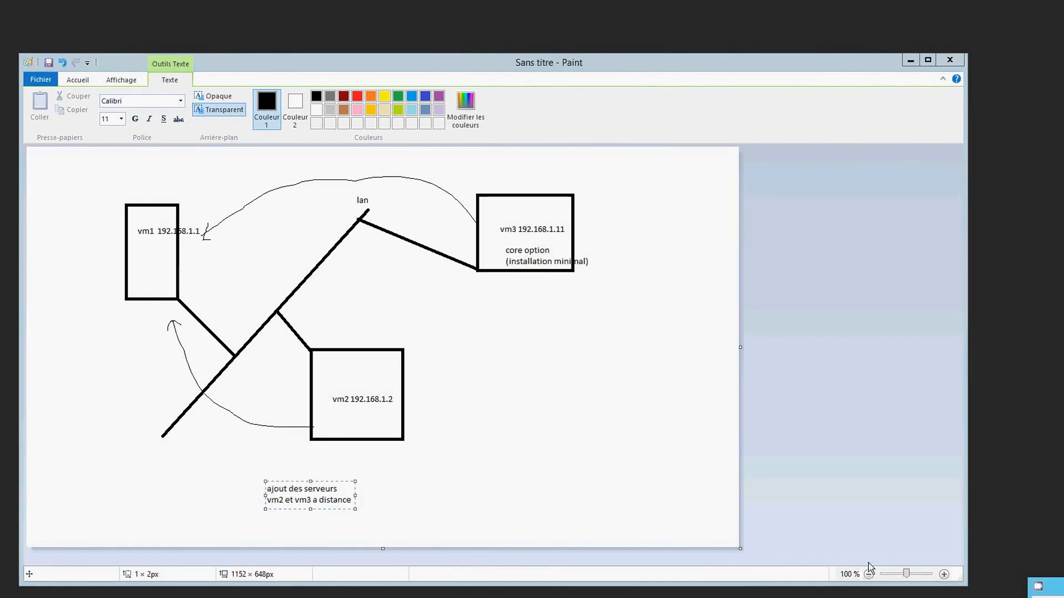
{"action": "left_click", "coordinate": [572, 491]}
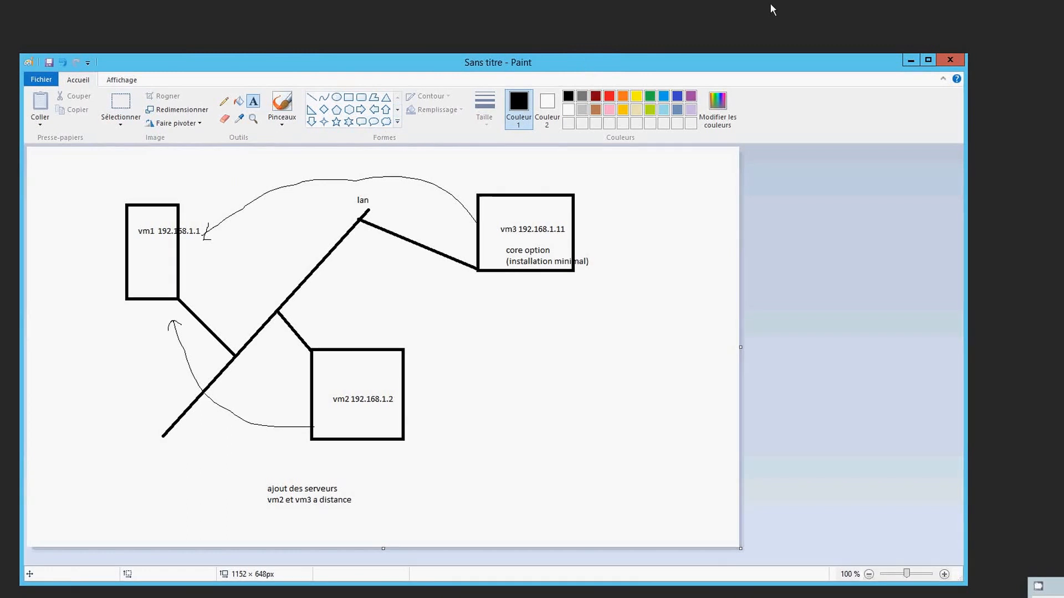
Minimize Paint, open the vm1 connection and sign in with the account password
{"action": "left_click", "coordinate": [912, 59]}
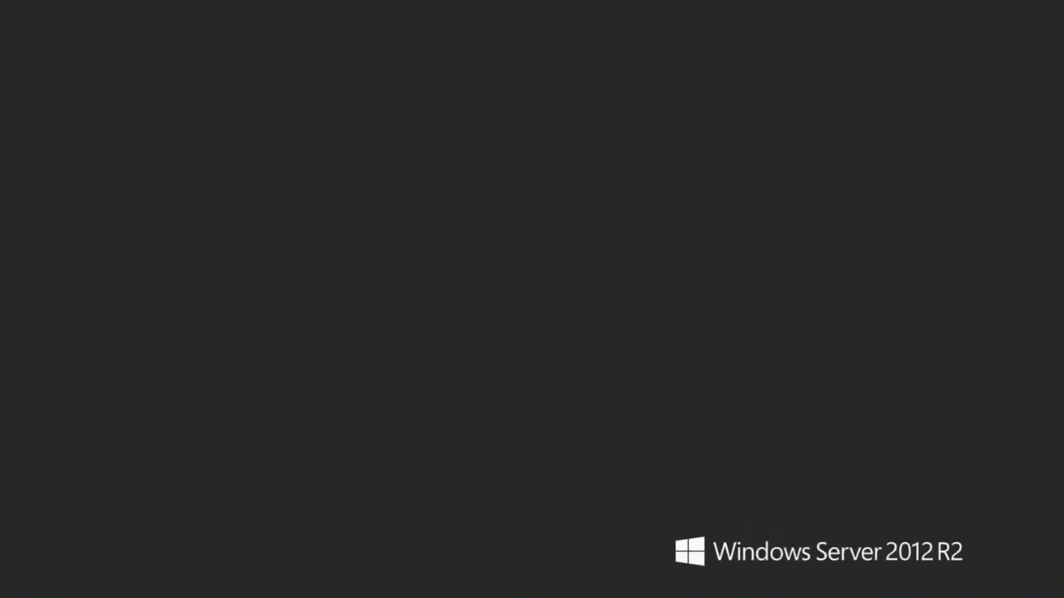
{"action": "mouse_move", "coordinate": [424, 592]}
{"action": "left_click", "coordinate": [321, 523]}
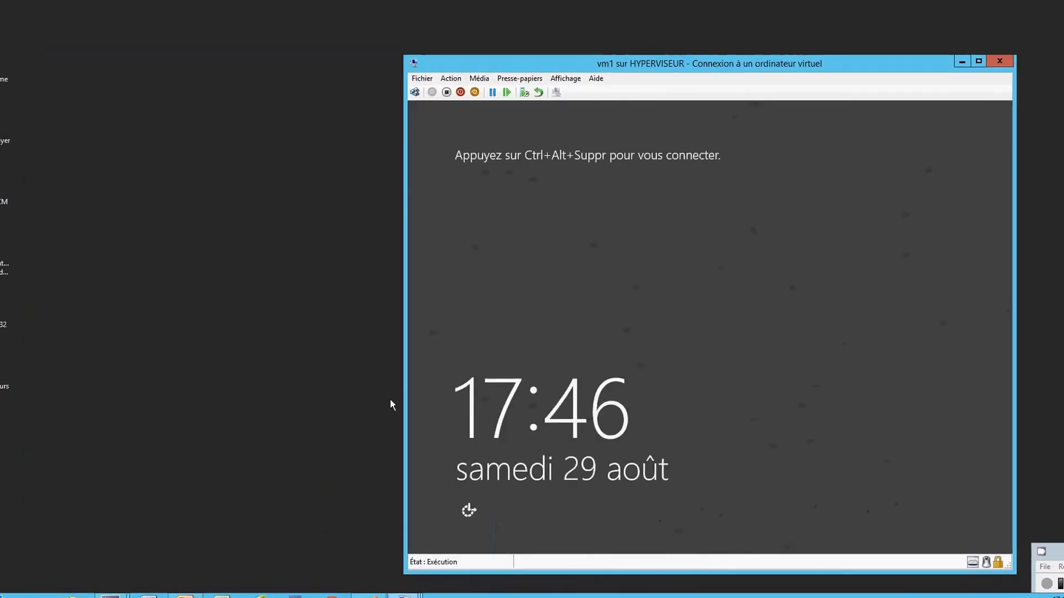
{"action": "left_click", "coordinate": [414, 92]}
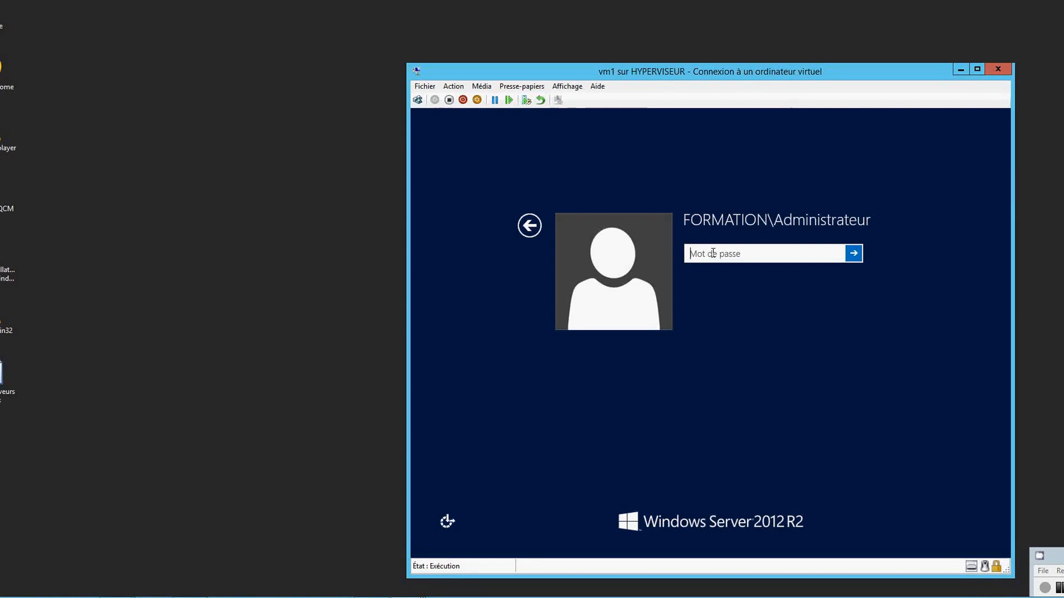
{"action": "type", "text": "P"}
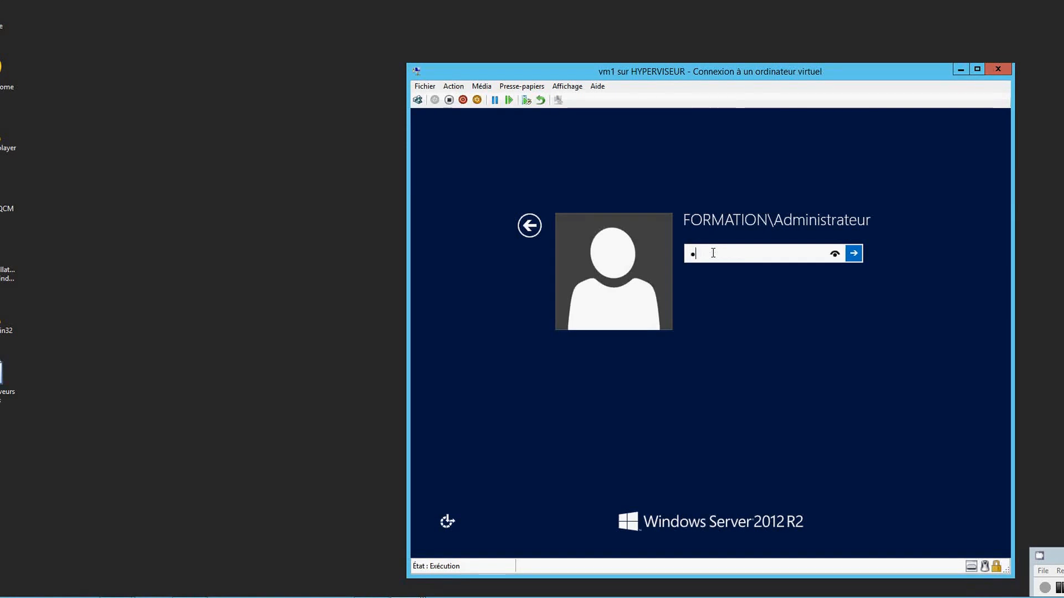
{"action": "type", "text": "a$$w"}
{"action": "key", "text": "Return"}
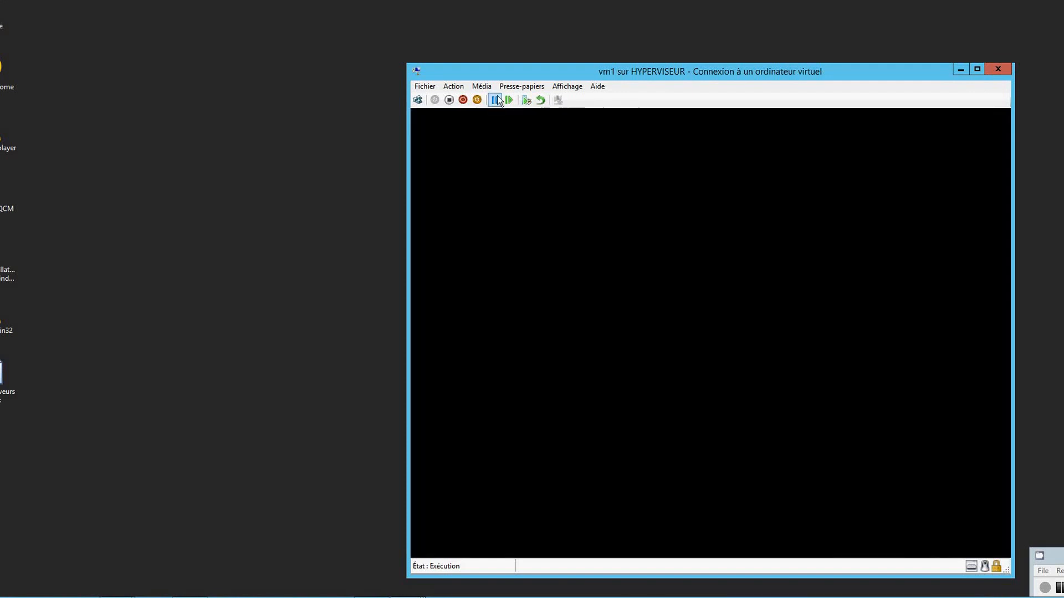
Switch the vm1 connection to Mode plein écran
{"action": "left_click", "coordinate": [453, 86]}
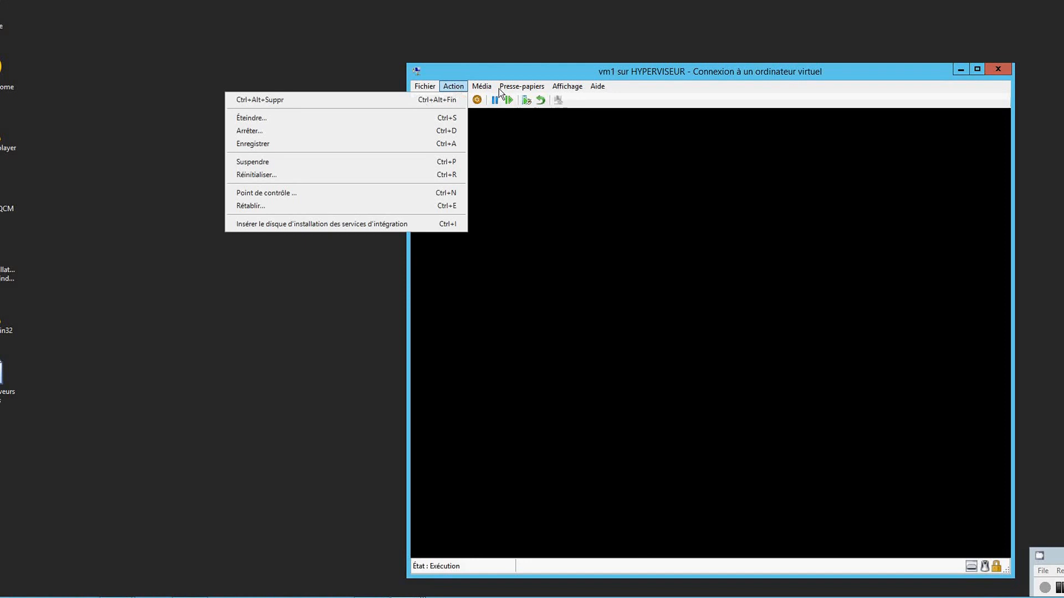
{"action": "left_click", "coordinate": [561, 87]}
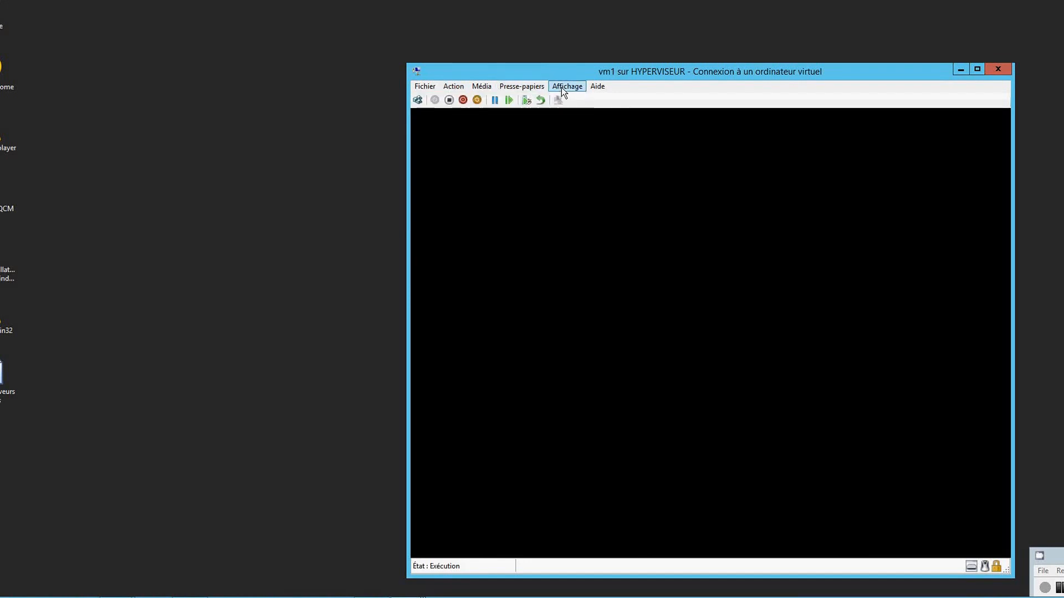
{"action": "left_click", "coordinate": [561, 88]}
{"action": "left_click", "coordinate": [553, 100]}
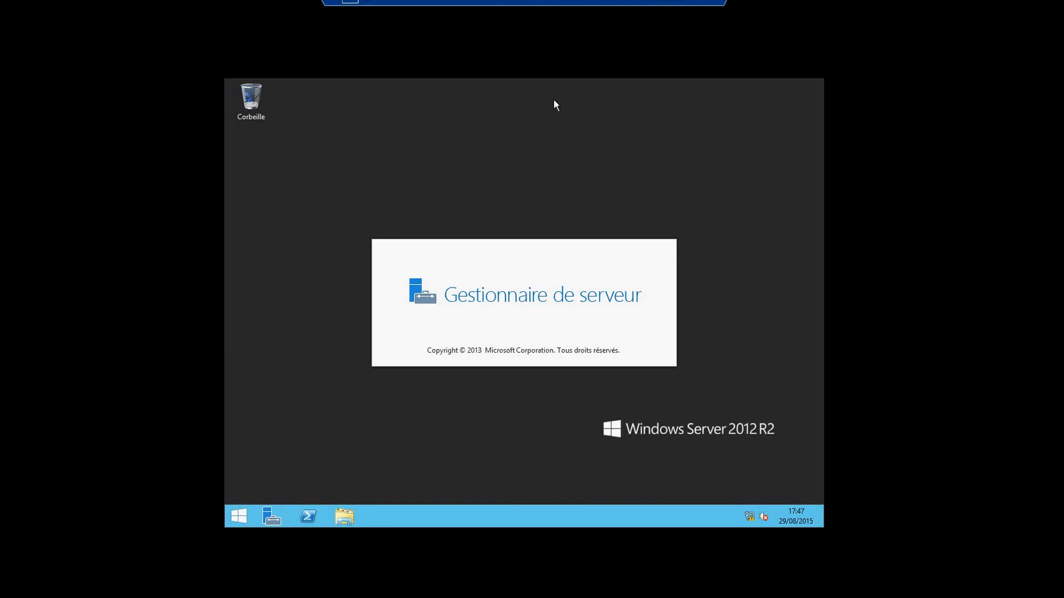
{"action": "left_click", "coordinate": [662, 2]}
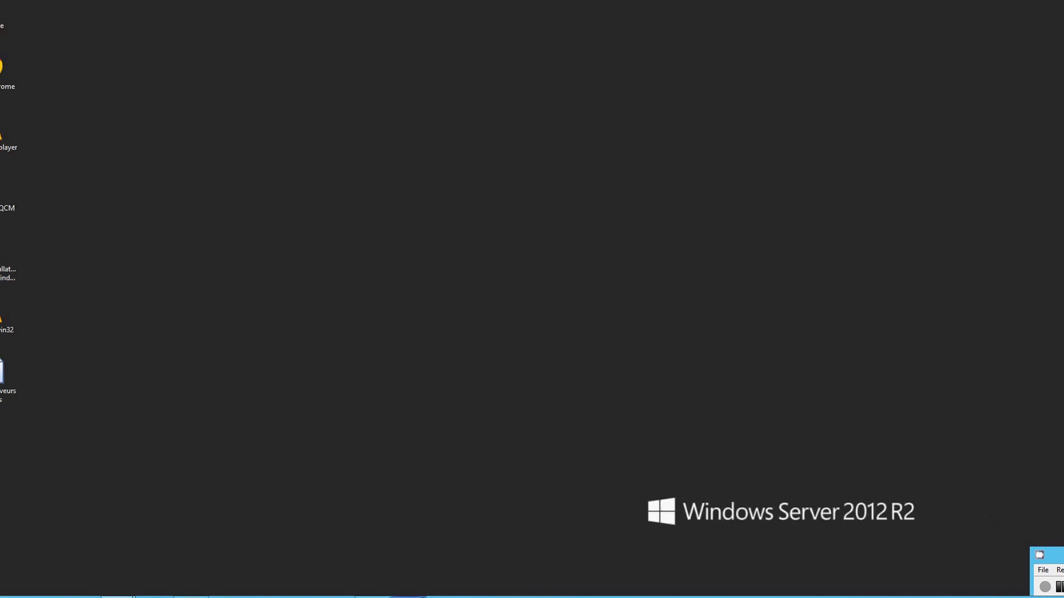
{"action": "mouse_move", "coordinate": [409, 596]}
{"action": "left_click", "coordinate": [325, 551]}
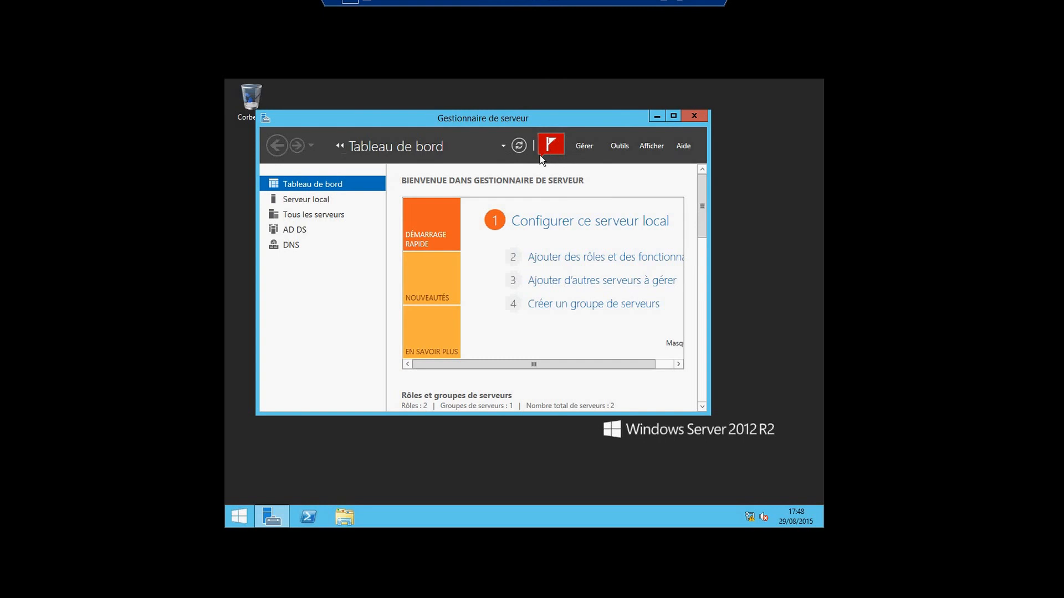
{"action": "left_click", "coordinate": [541, 154]}
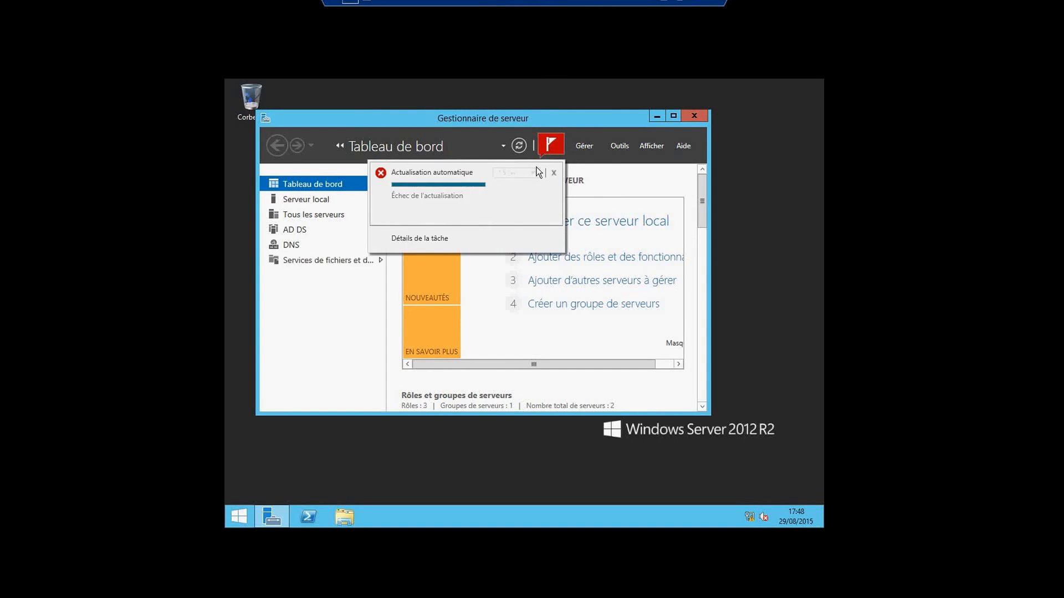
{"action": "left_click", "coordinate": [554, 172]}
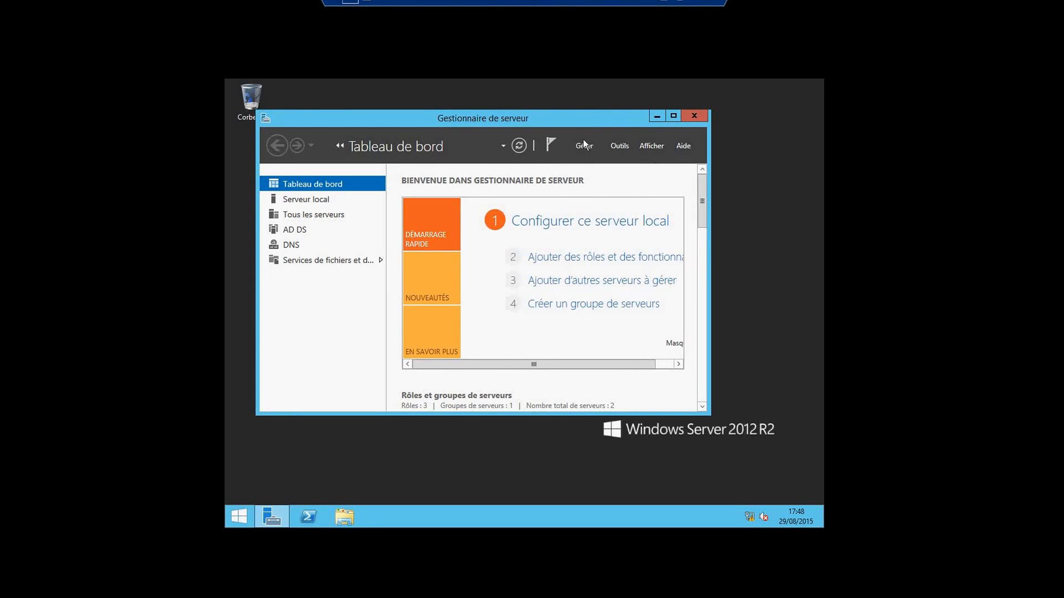
Remove server 192.168.1.2 from Tous les serveurs with Supprimer le serveur and confirm
{"action": "left_click", "coordinate": [327, 201]}
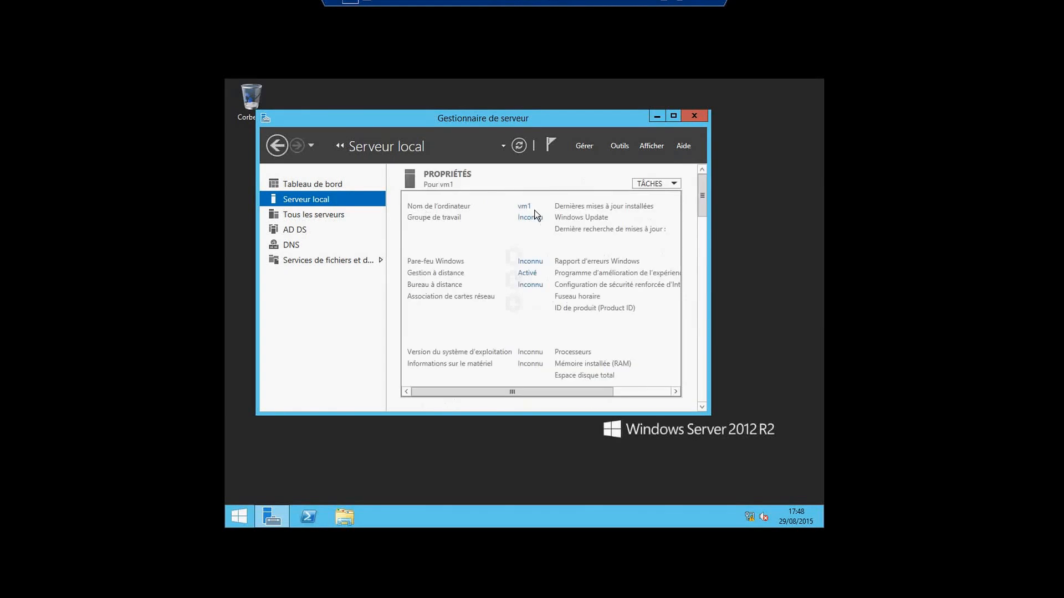
{"action": "left_click", "coordinate": [313, 216]}
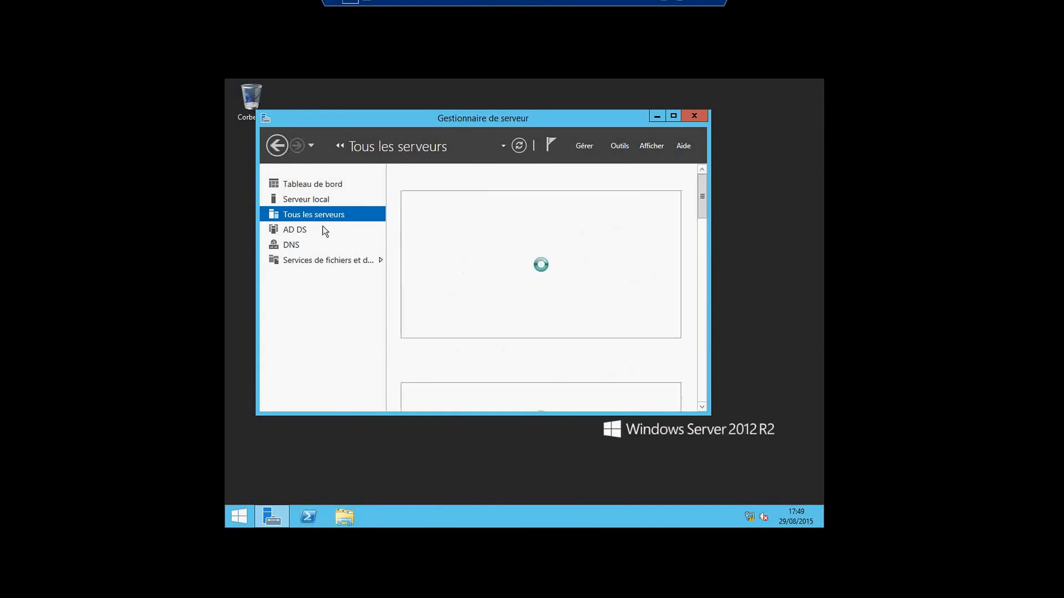
{"action": "left_click", "coordinate": [433, 254]}
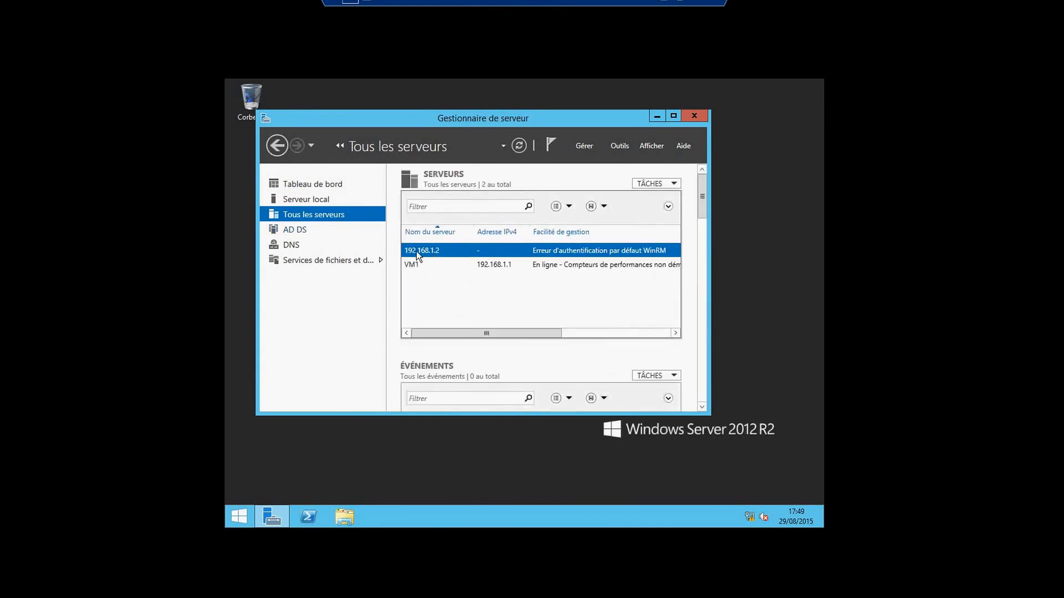
{"action": "right_click", "coordinate": [417, 251]}
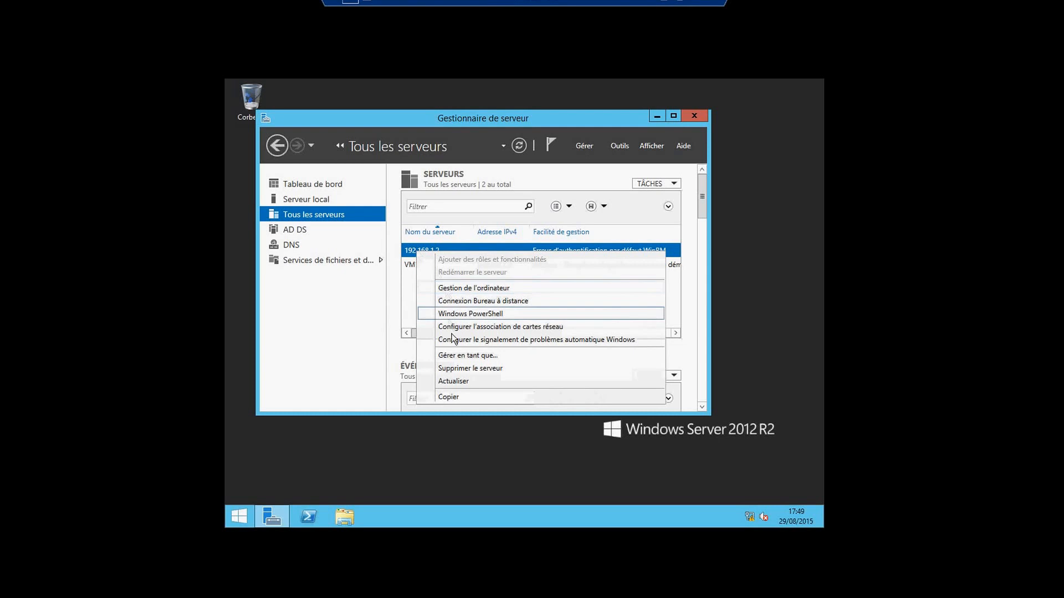
{"action": "left_click", "coordinate": [451, 368]}
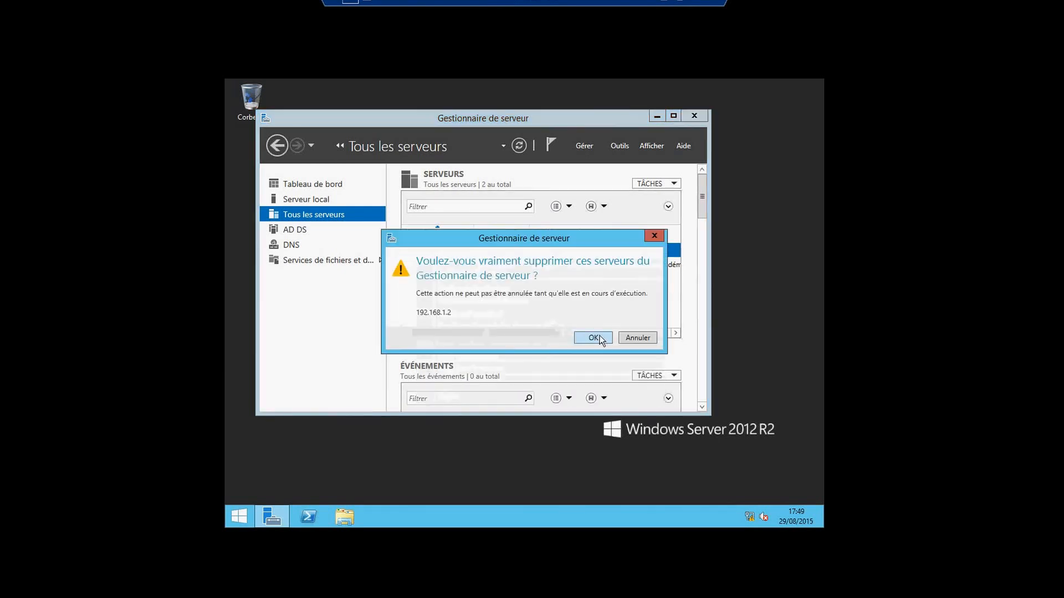
{"action": "left_click", "coordinate": [594, 338]}
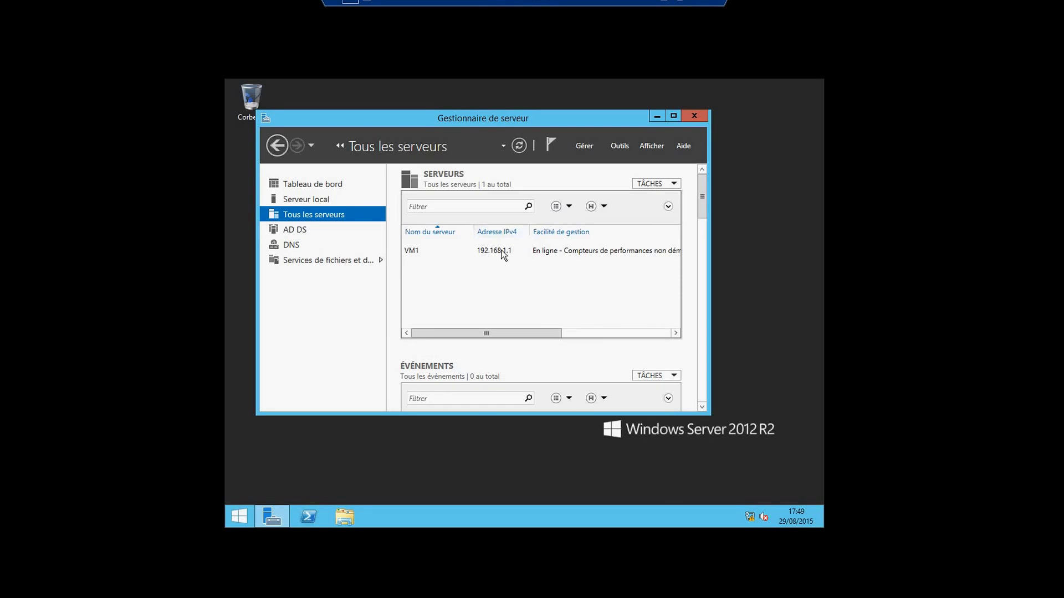
Open Add Servers, find vm2 in Active Directory and add it to the selection
{"action": "left_click", "coordinate": [588, 147]}
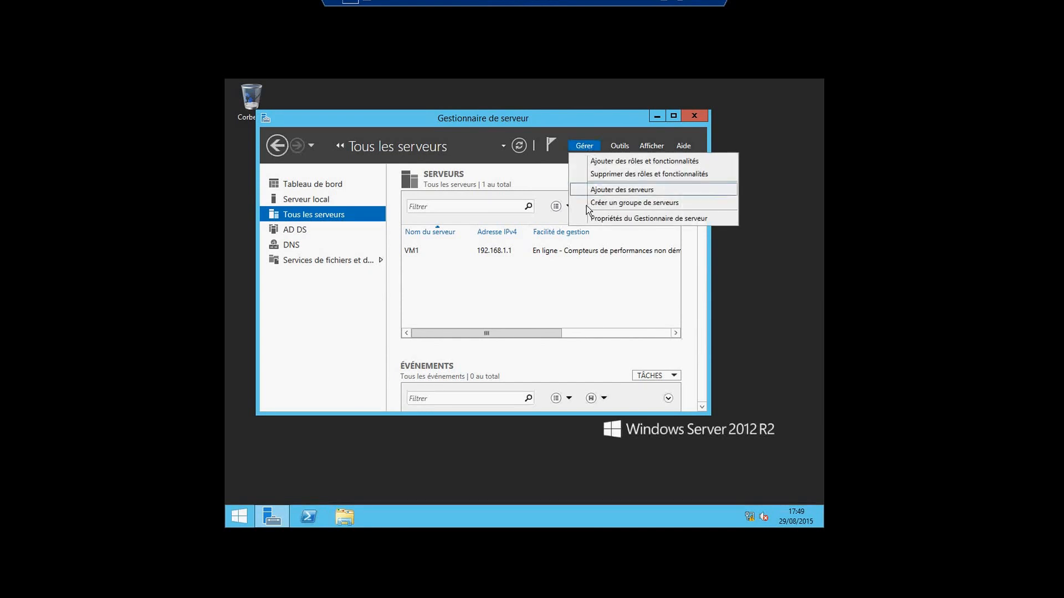
{"action": "left_click", "coordinate": [541, 302]}
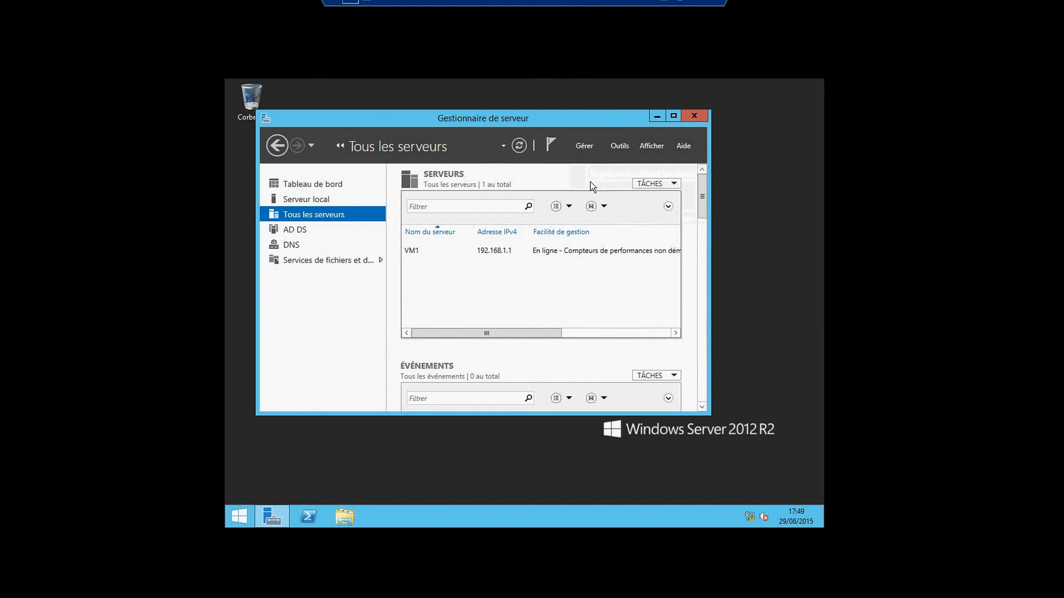
{"action": "left_click", "coordinate": [583, 144]}
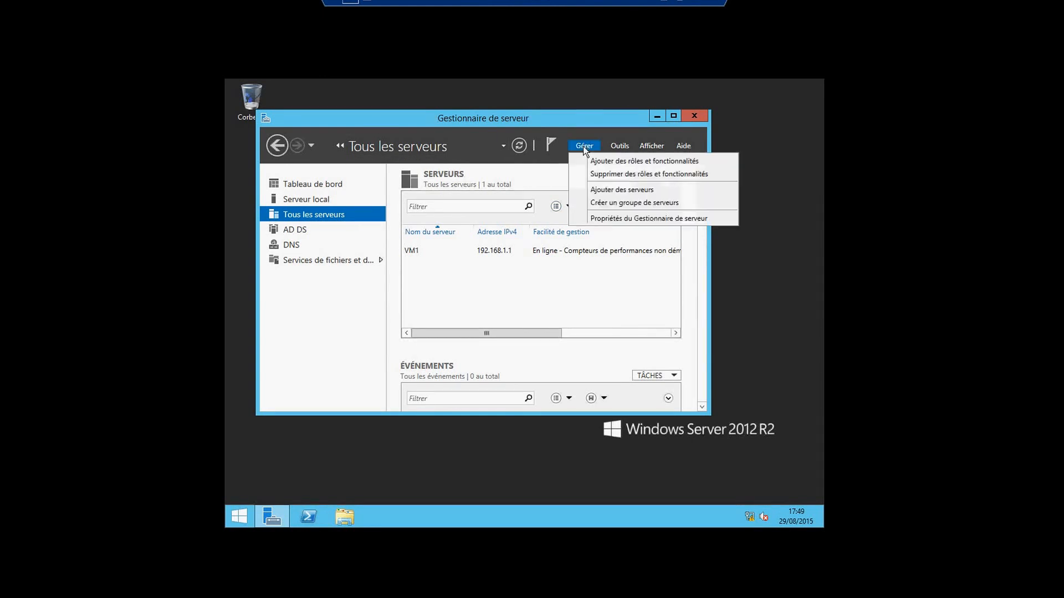
{"action": "left_click", "coordinate": [597, 191]}
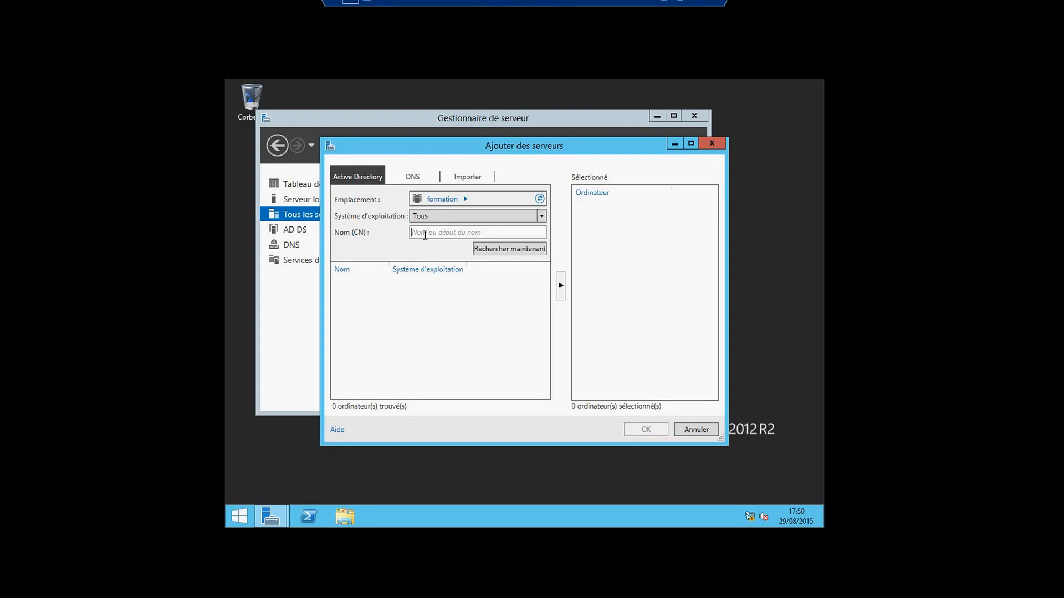
{"action": "type", "text": "vm2"}
{"action": "left_click", "coordinate": [484, 248]}
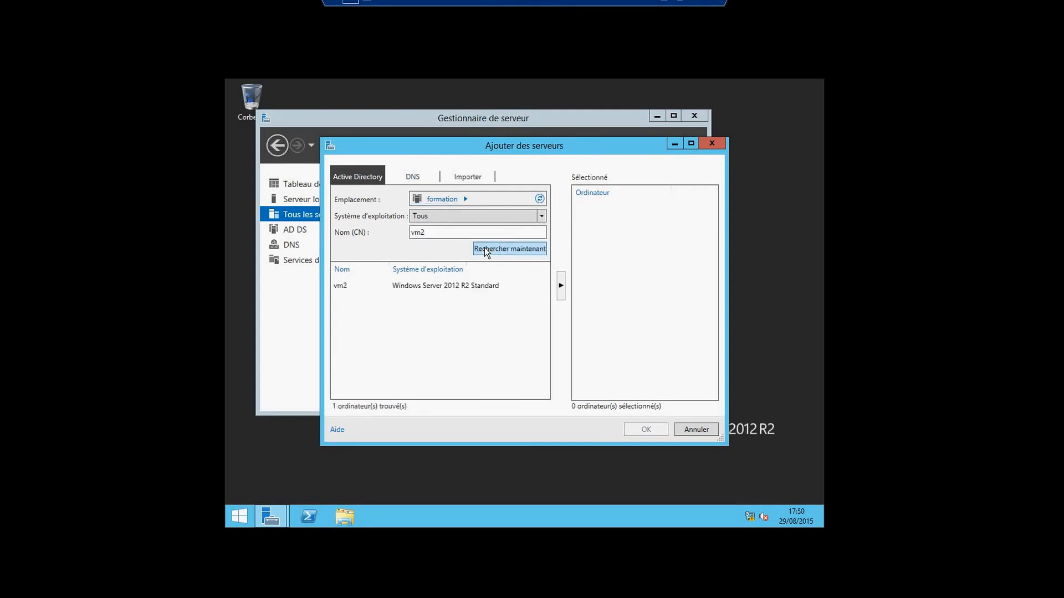
{"action": "left_click", "coordinate": [450, 287]}
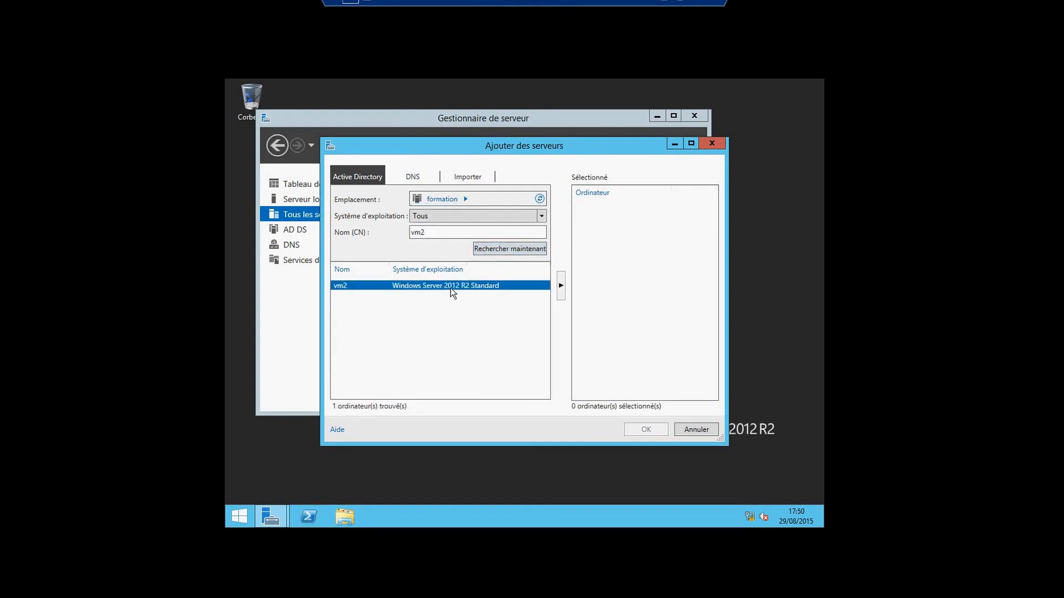
{"action": "left_click", "coordinate": [560, 286]}
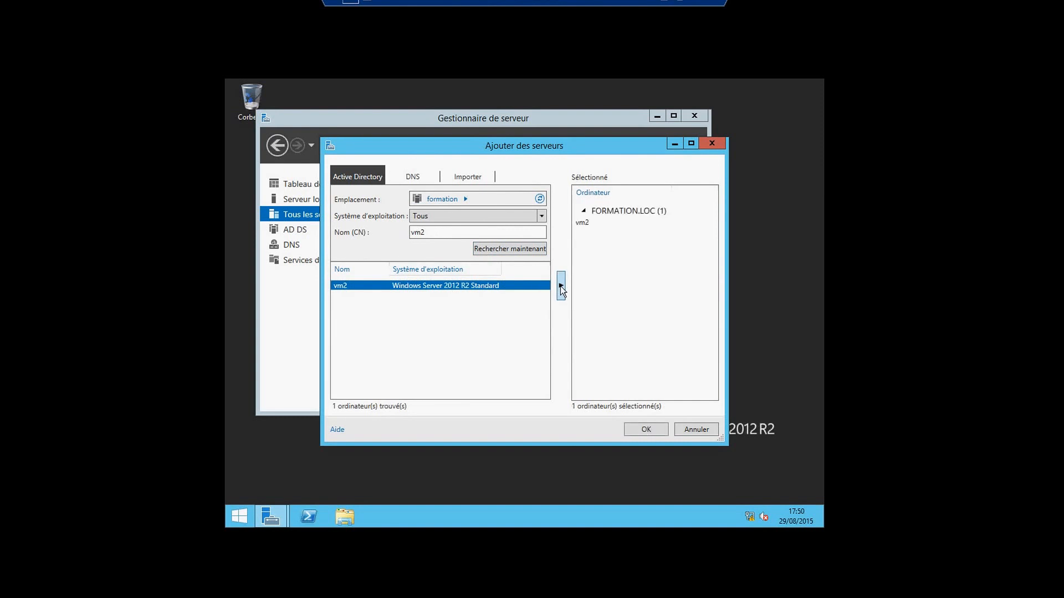
Search for vm3, add it too, and confirm both vm2 and vm3 as managed servers
{"action": "double_click", "coordinate": [494, 234]}
{"action": "key", "text": "BackSpace"}
{"action": "type", "text": "vm3"}
{"action": "left_click", "coordinate": [491, 250]}
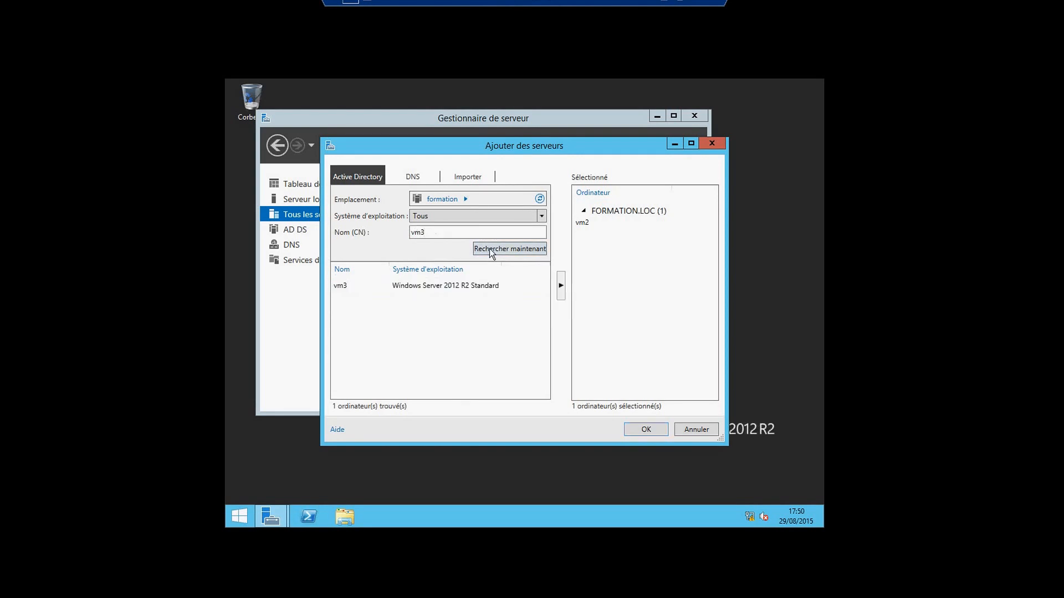
{"action": "left_click", "coordinate": [465, 288]}
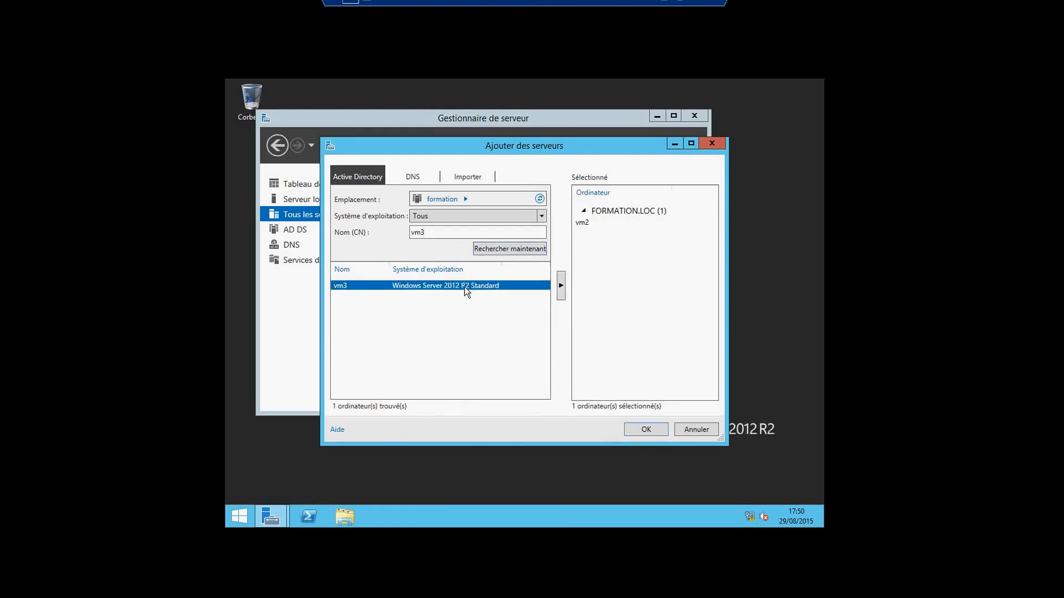
{"action": "left_click", "coordinate": [560, 286]}
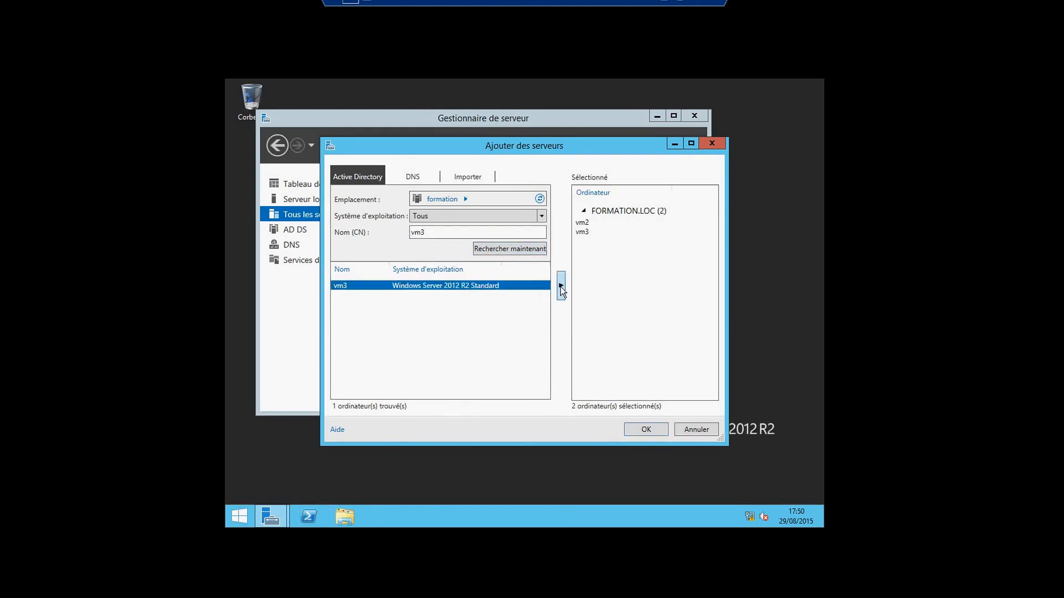
{"action": "left_click", "coordinate": [642, 429]}
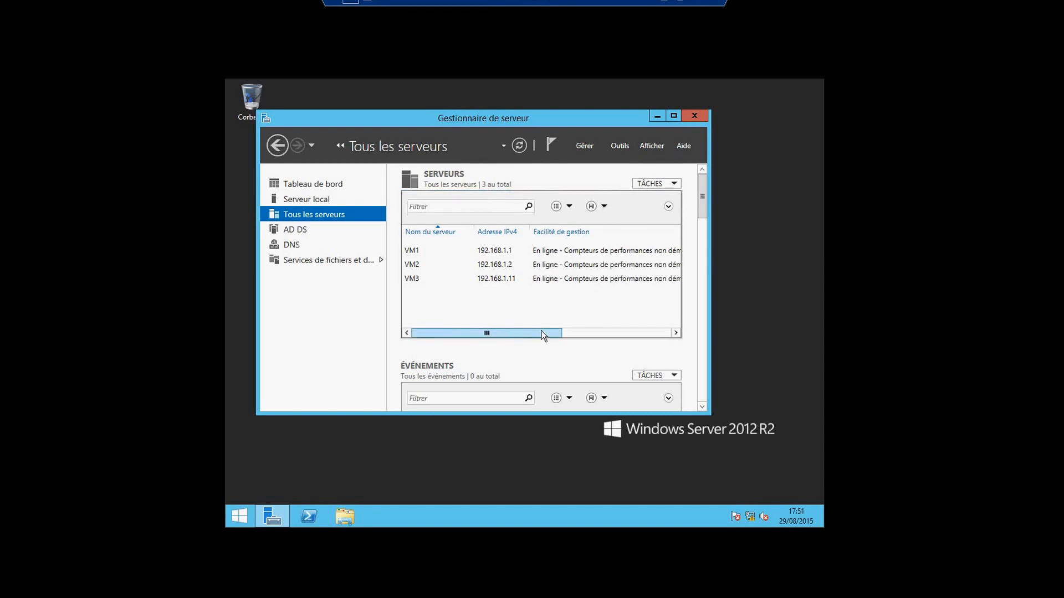
Check the pending task notifications, then select VM2 to display its 17 events
{"action": "left_click_drag", "start_coordinate": [543, 335], "coordinate": [471, 337]}
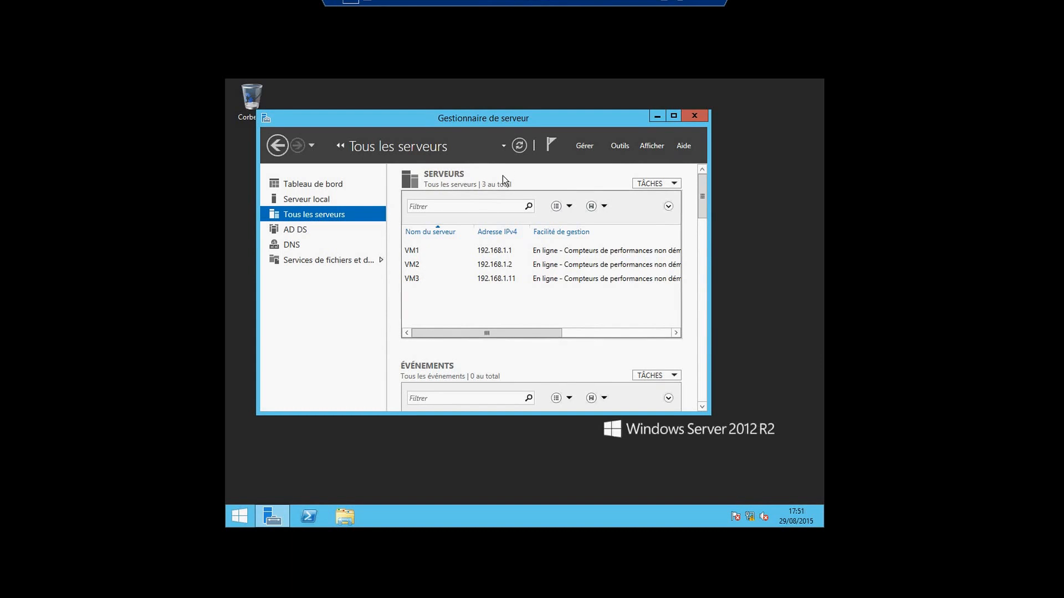
{"action": "left_click", "coordinate": [586, 147]}
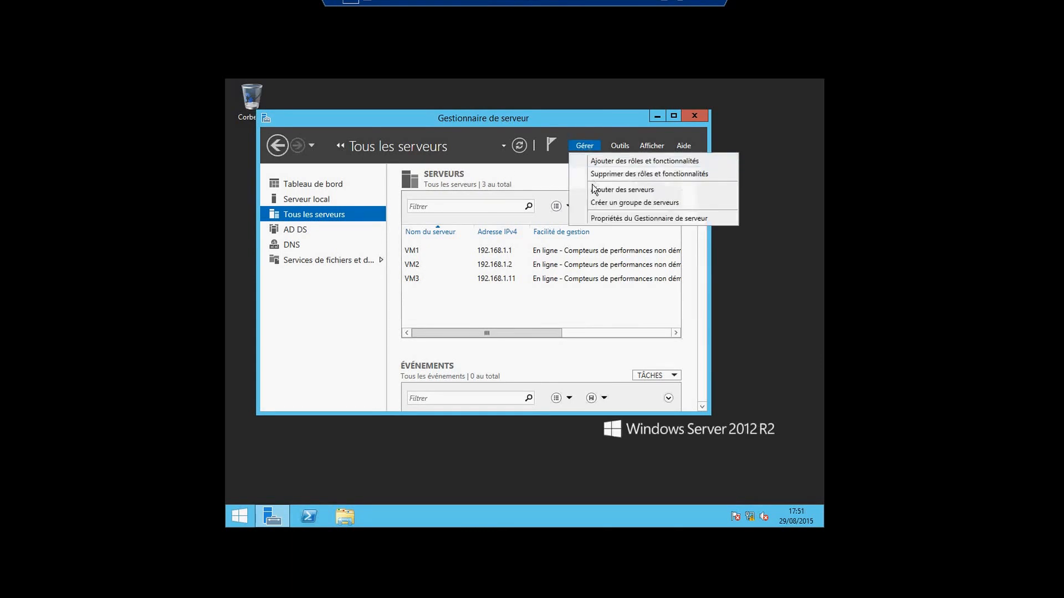
{"action": "left_click", "coordinate": [552, 146]}
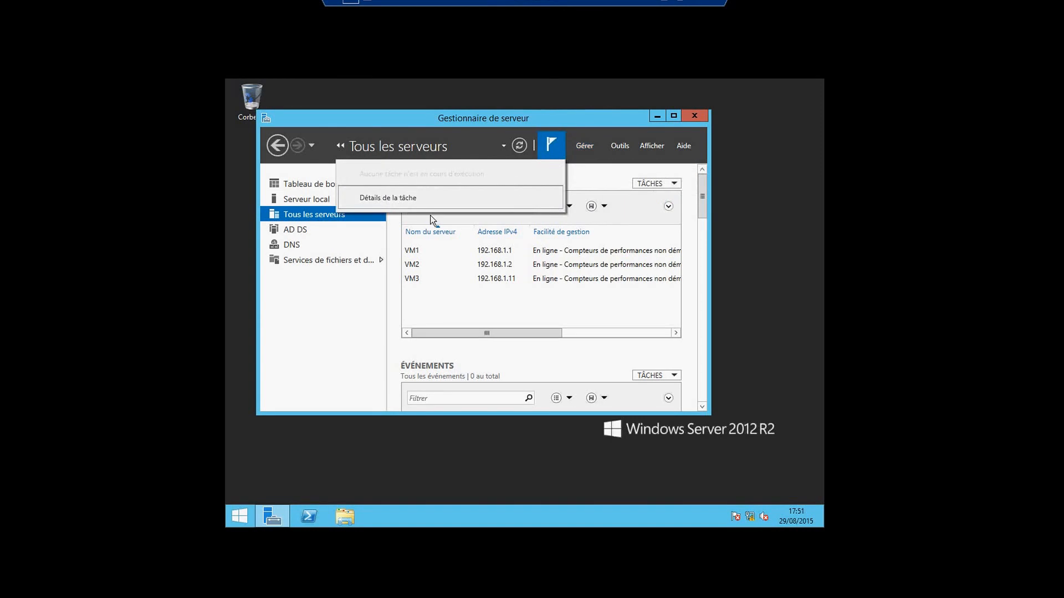
{"action": "left_click", "coordinate": [373, 319]}
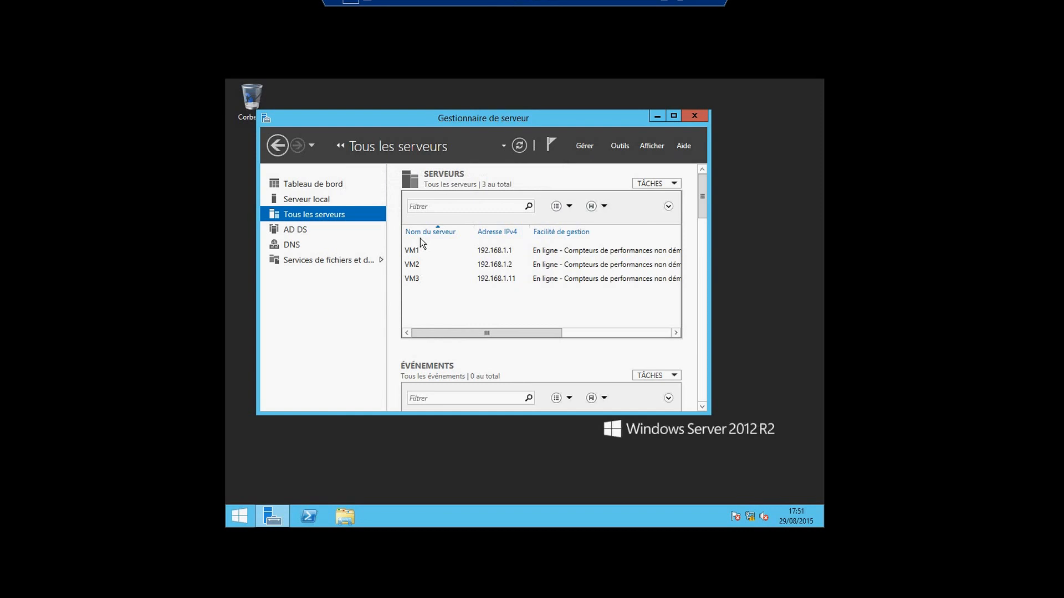
{"action": "left_click", "coordinate": [415, 266]}
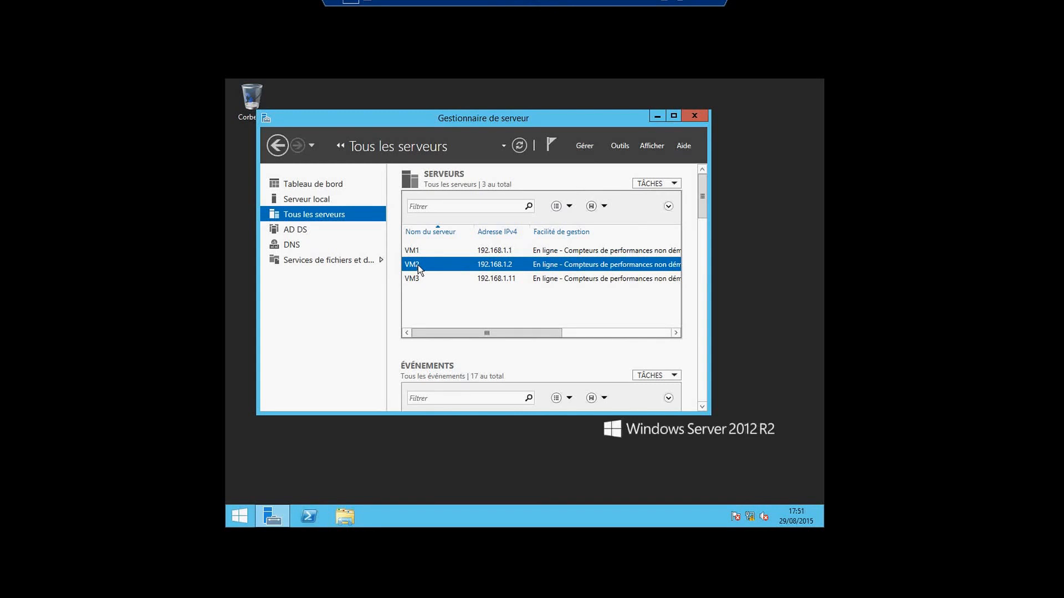
Review VM2's context actions without choosing one, then minimise the vm1 session to reveal the host desktop
{"action": "right_click", "coordinate": [418, 265]}
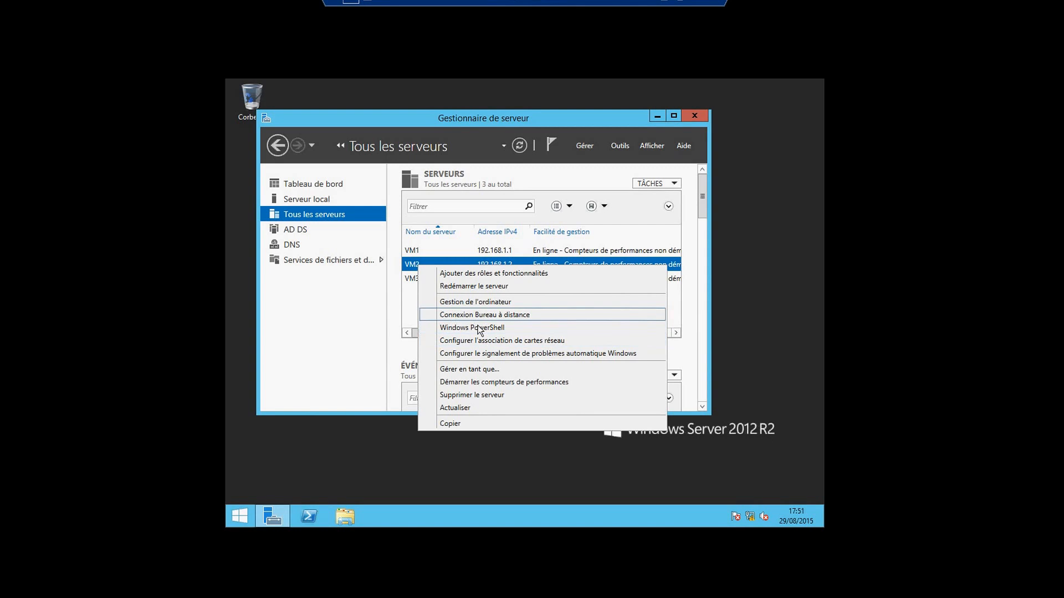
{"action": "left_click", "coordinate": [365, 303]}
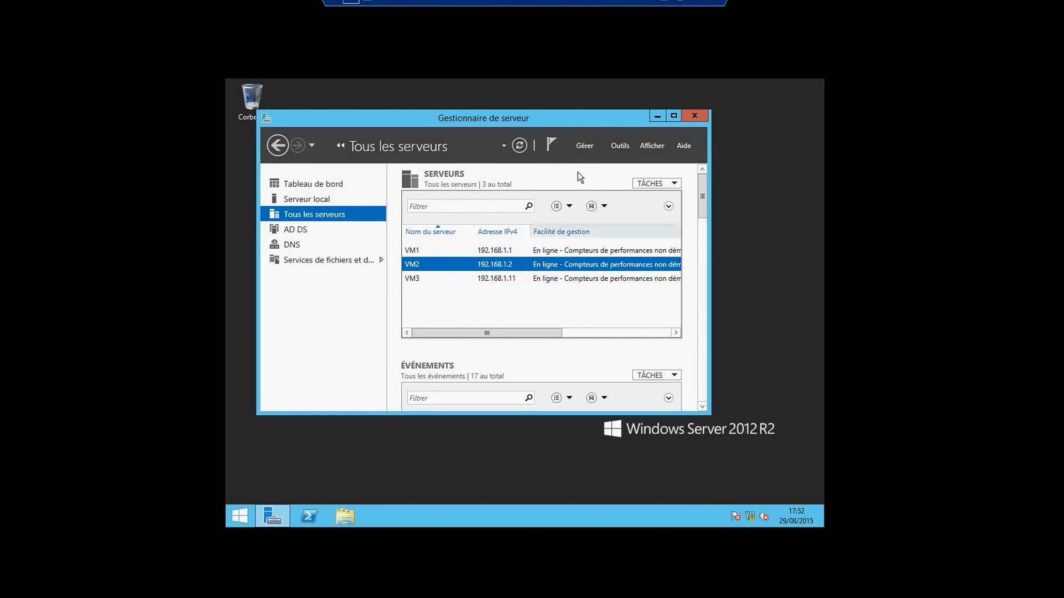
{"action": "left_click", "coordinate": [669, 13]}
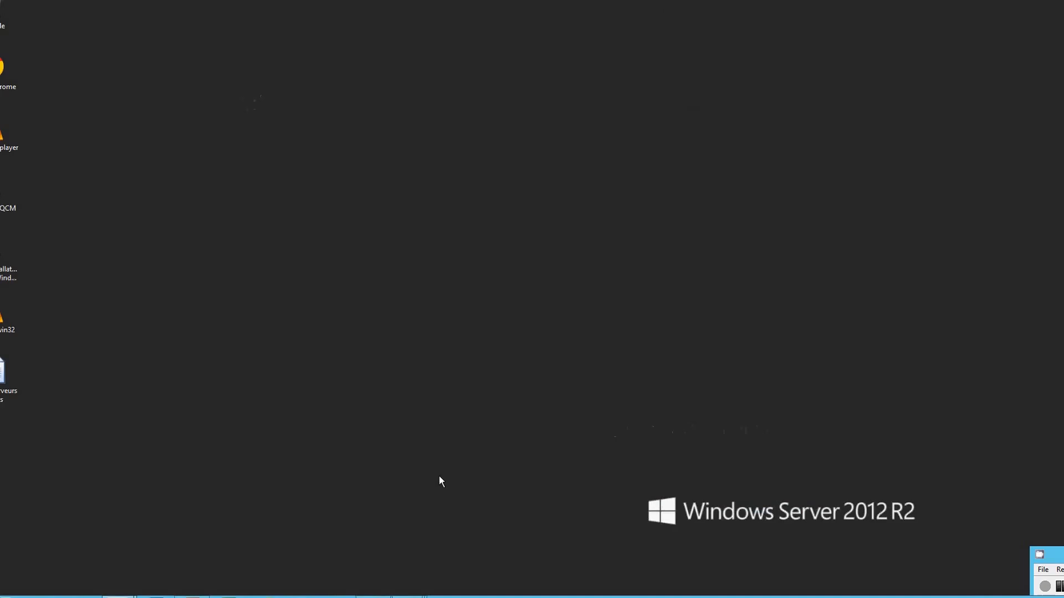
Restore the Paint network diagram from the taskbar
{"action": "left_click", "coordinate": [372, 596]}
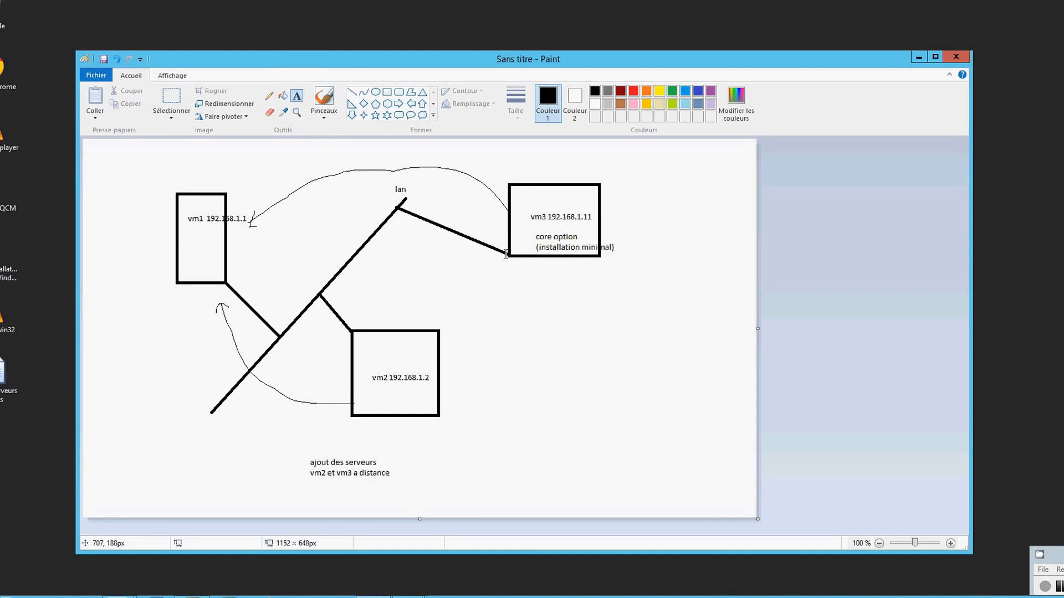
Write 'ajout un role dhcp' under vm3 and 'ajout un role dns' under vm2, then minimise Paint
{"action": "left_click", "coordinate": [529, 265]}
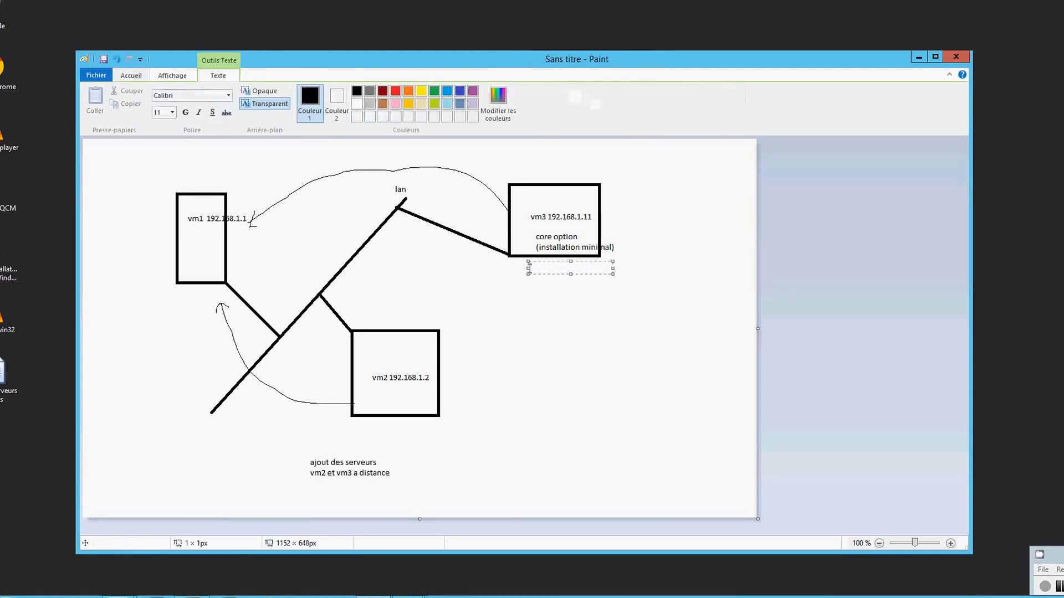
{"action": "type", "text": "ajout un role dhc"}
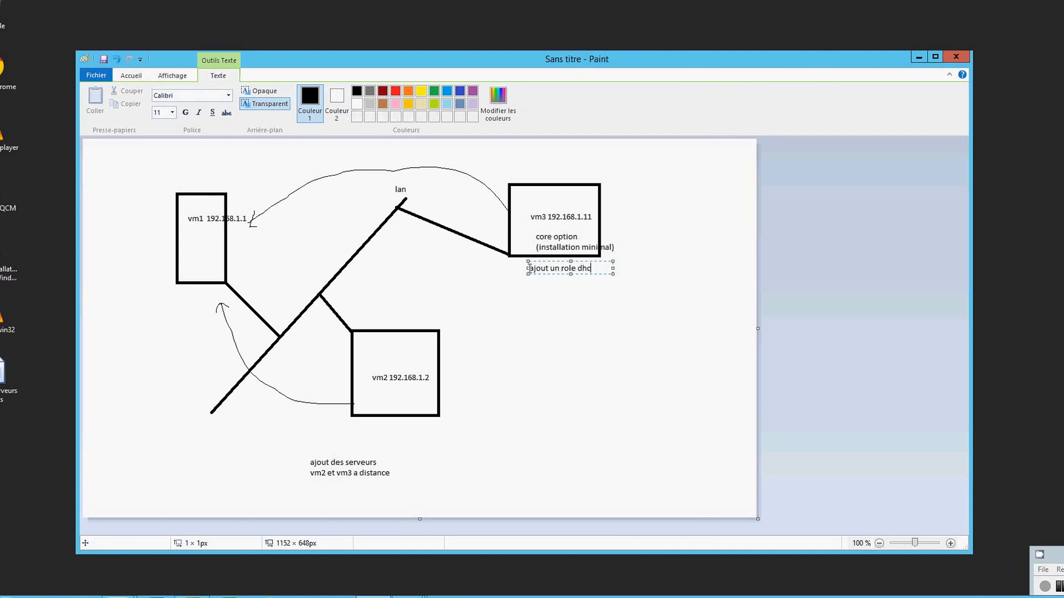
{"action": "type", "text": "p"}
{"action": "left_click", "coordinate": [435, 432]}
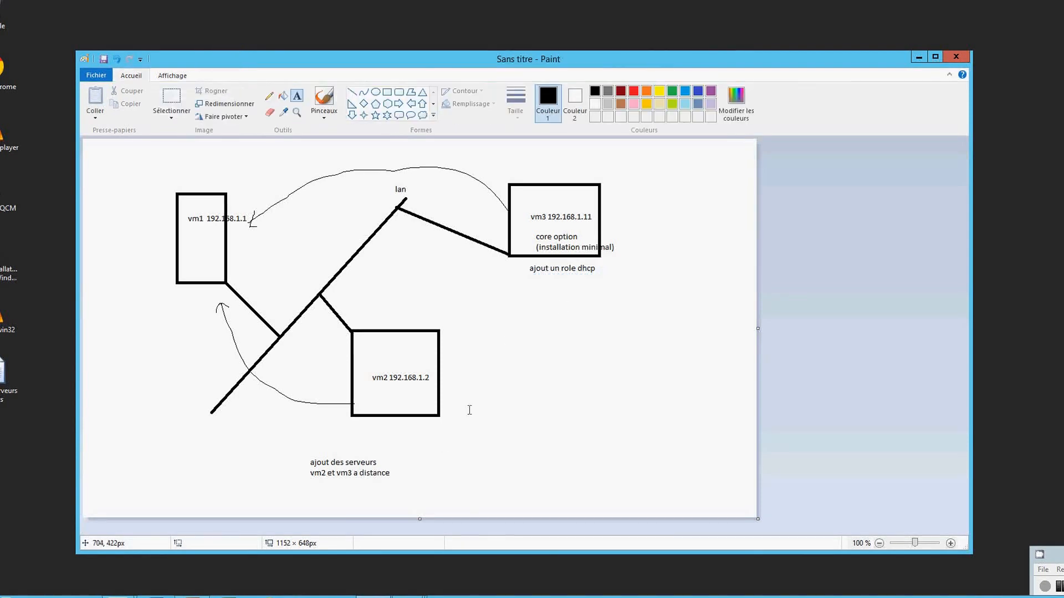
{"action": "left_click", "coordinate": [414, 422]}
{"action": "type", "text": "a"}
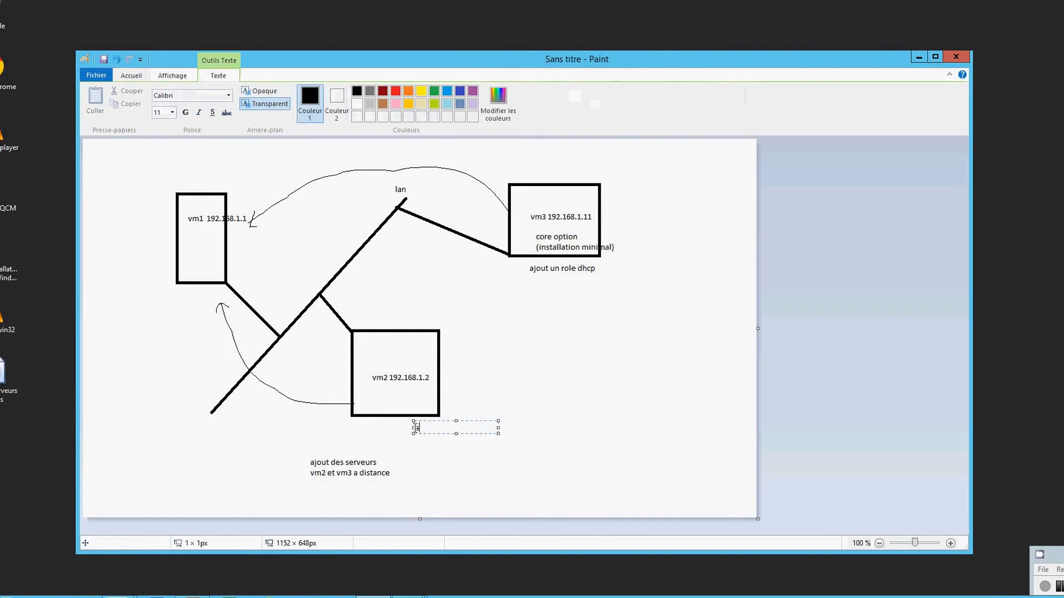
{"action": "type", "text": "jout un role dns"}
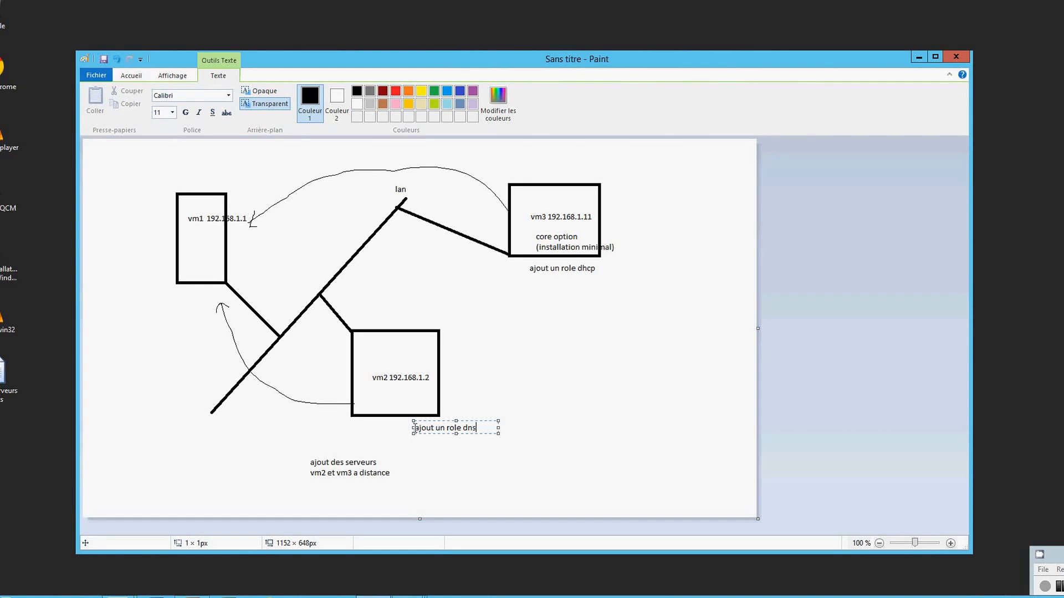
{"action": "left_click", "coordinate": [437, 476]}
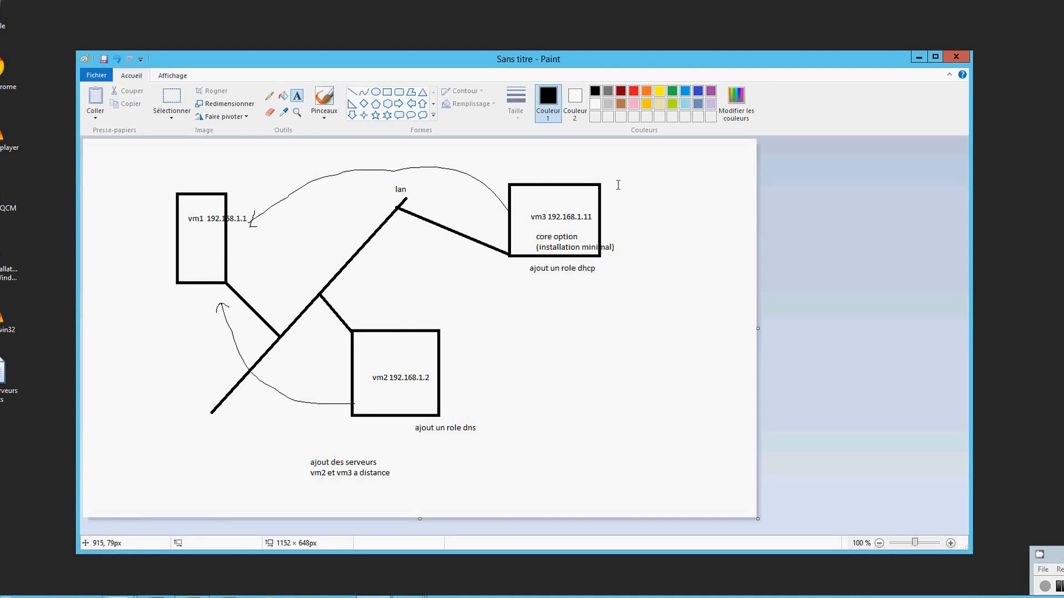
{"action": "left_click", "coordinate": [917, 57]}
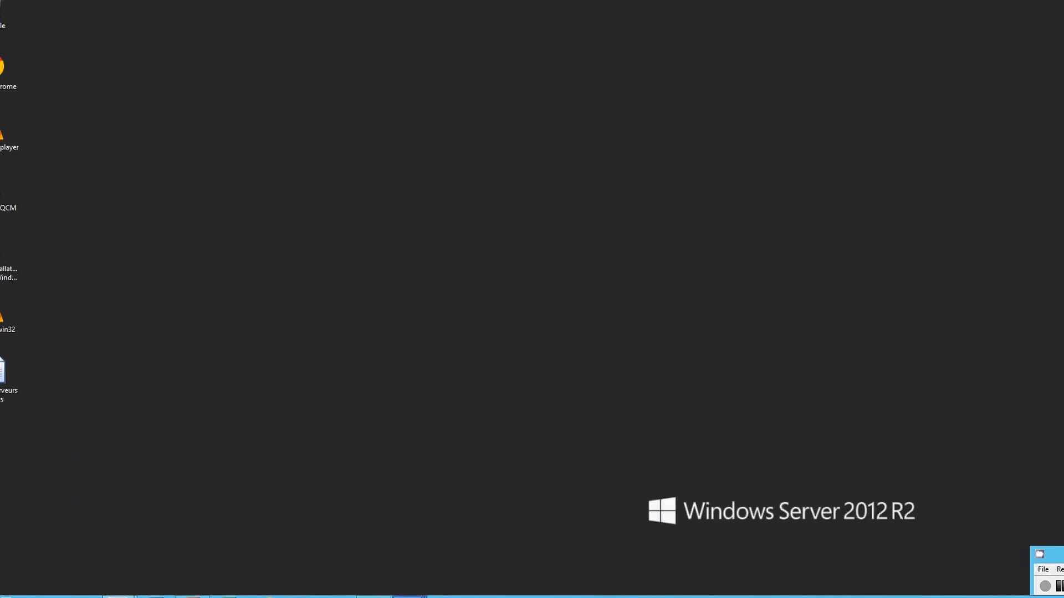
Return to vm1, launch Add Roles and Features, and advance with role-based installation to server selection
{"action": "mouse_move", "coordinate": [410, 596]}
{"action": "left_click", "coordinate": [325, 560]}
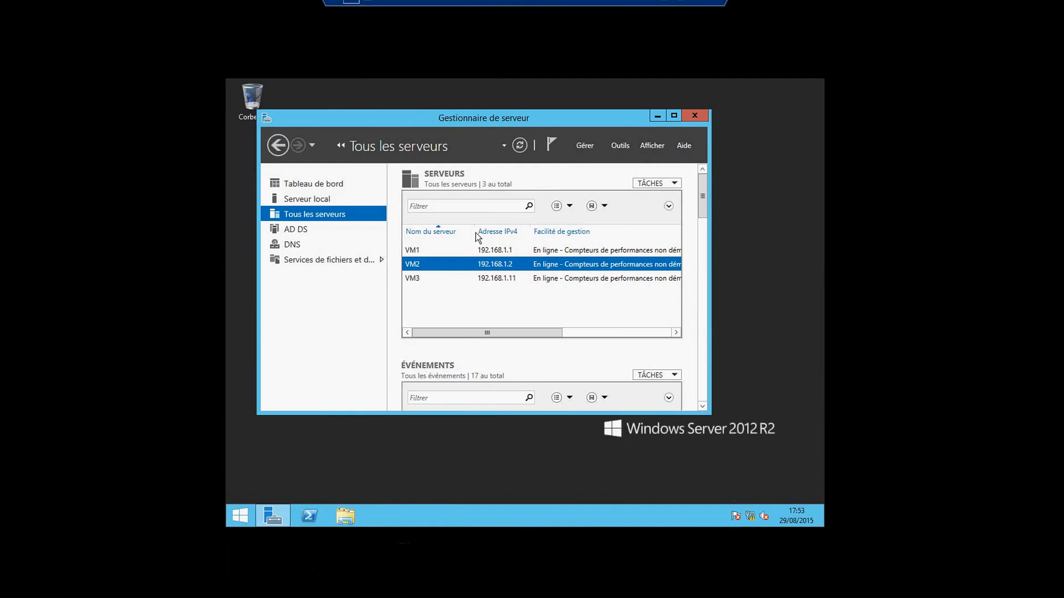
{"action": "left_click", "coordinate": [585, 146]}
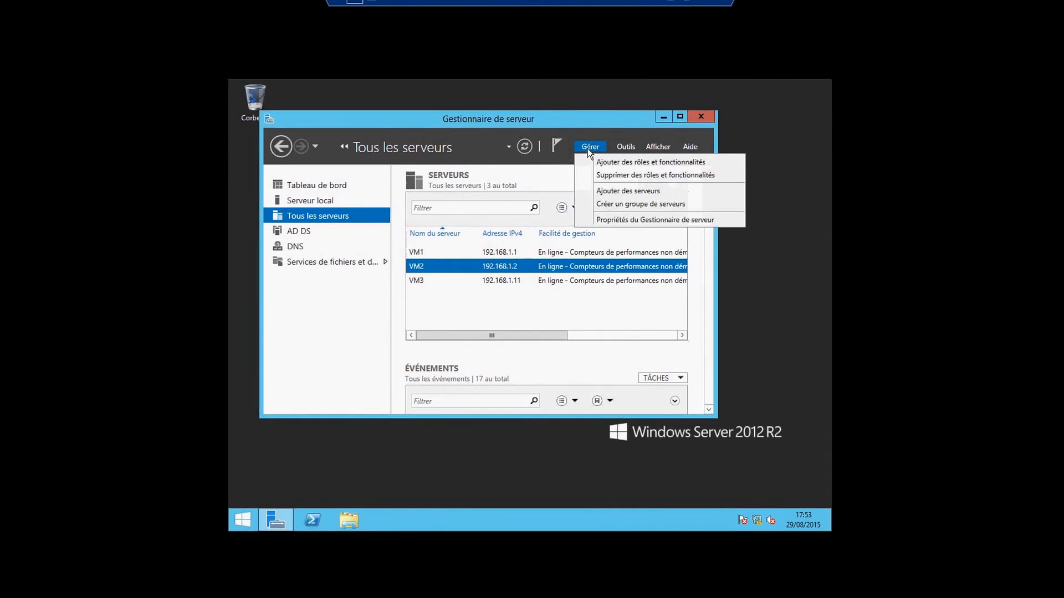
{"action": "left_click", "coordinate": [623, 165]}
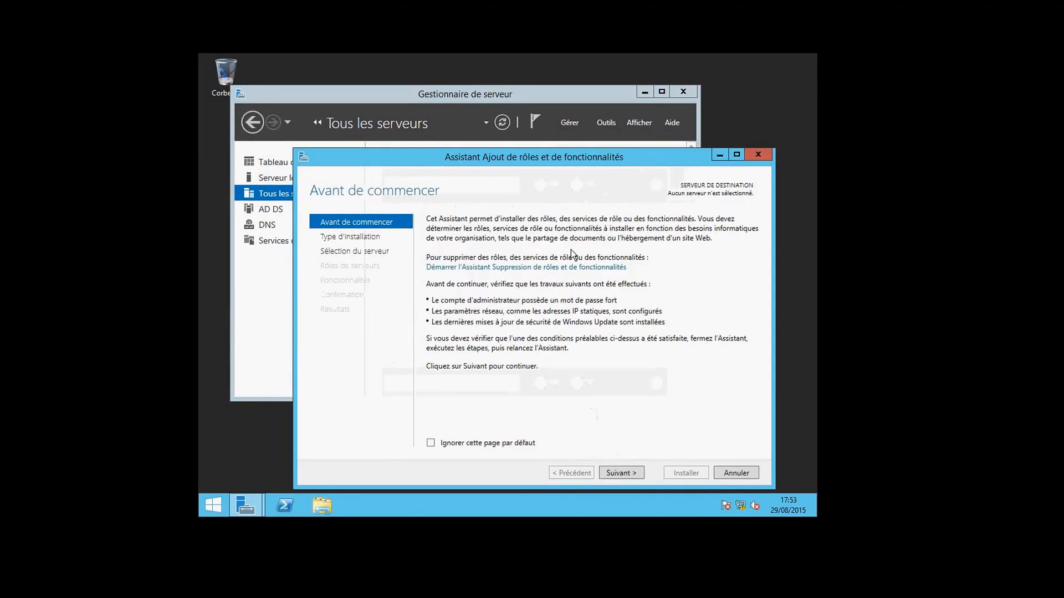
{"action": "left_click", "coordinate": [619, 475]}
{"action": "left_click", "coordinate": [618, 475]}
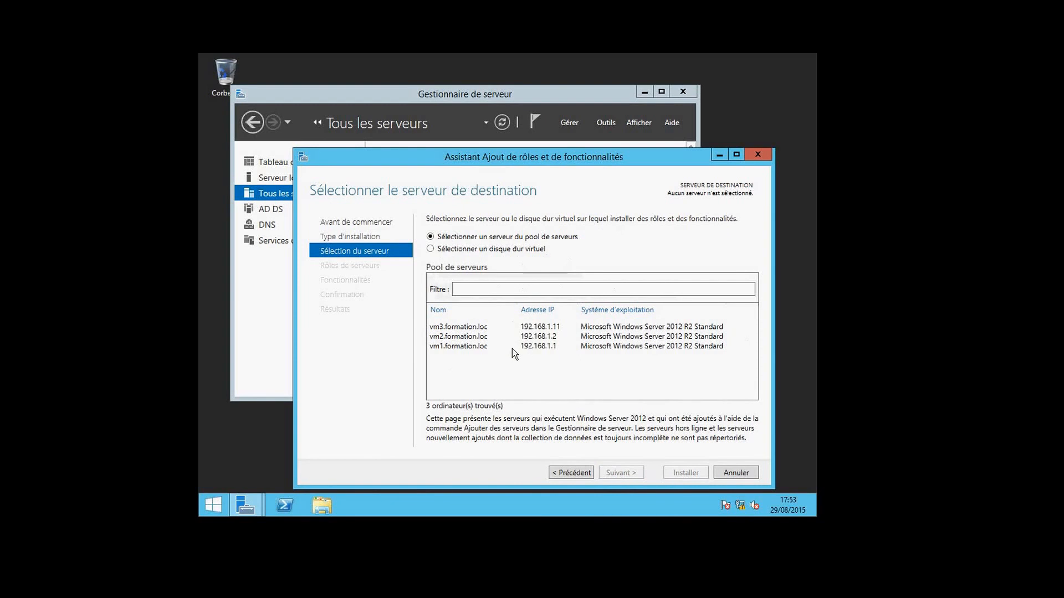
Target vm2.formation.loc, select Serveur DNS with its management tools, and install it
{"action": "left_click", "coordinate": [463, 336]}
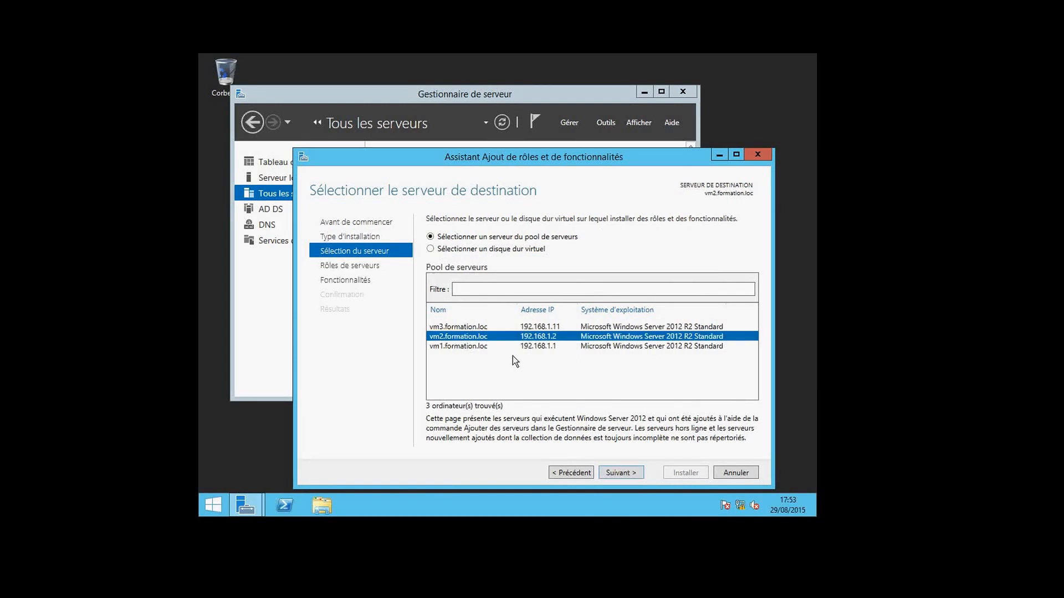
{"action": "left_click", "coordinate": [620, 473]}
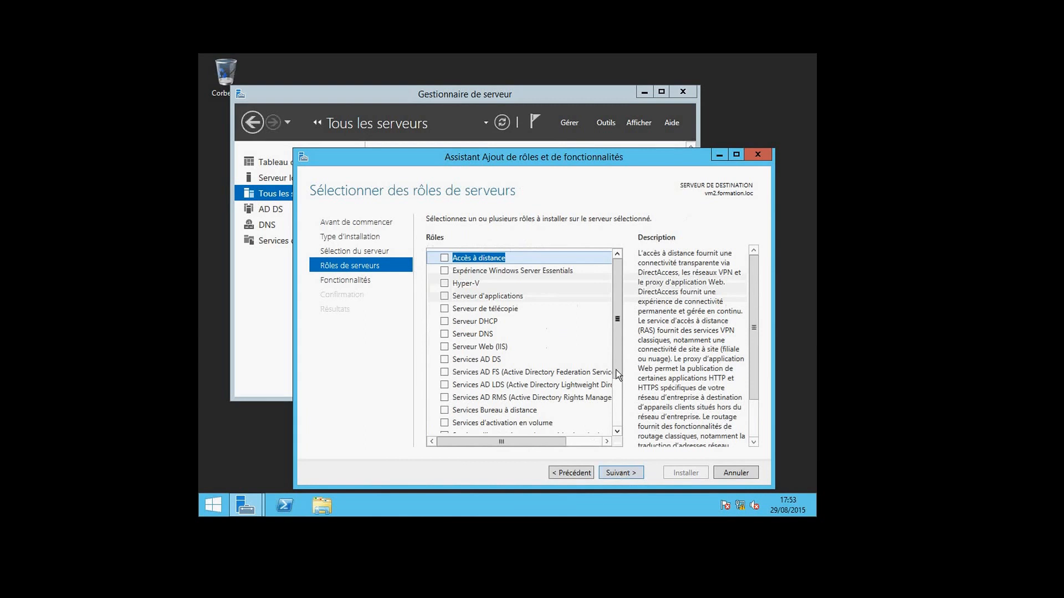
{"action": "left_click", "coordinate": [447, 335]}
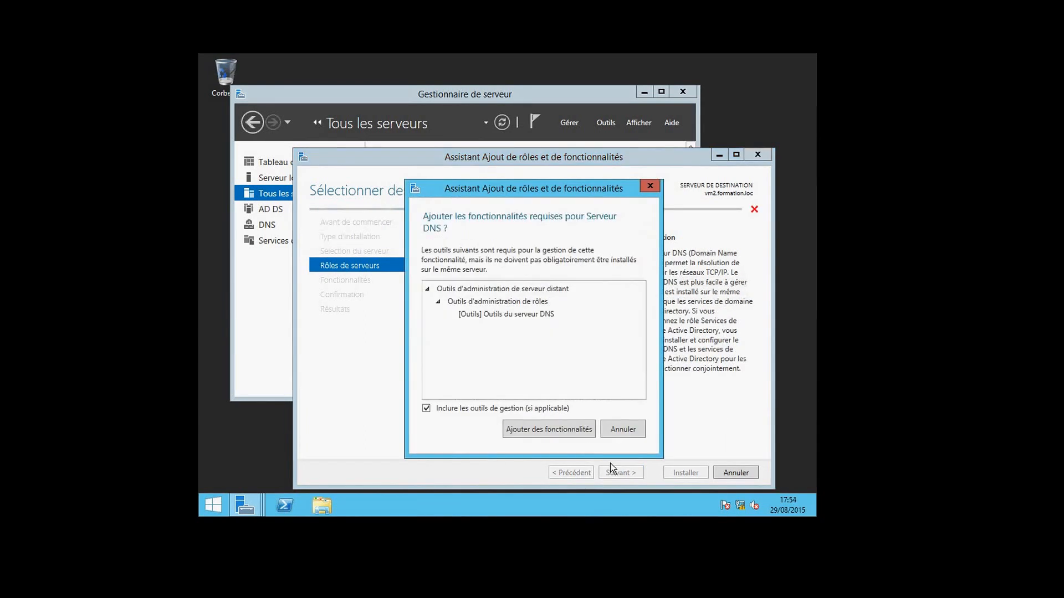
{"action": "left_click", "coordinate": [574, 428]}
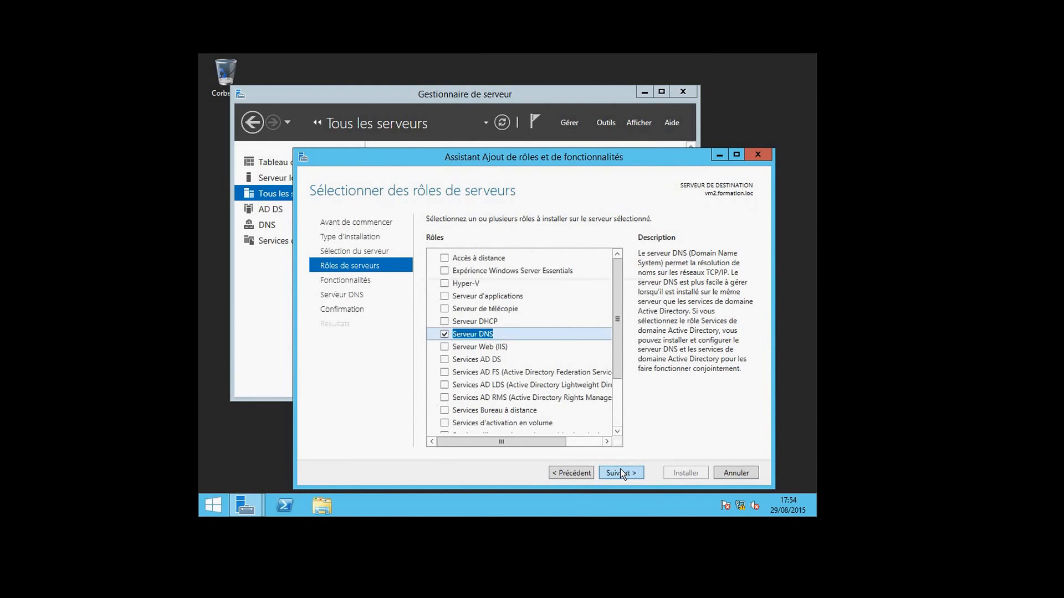
{"action": "left_click", "coordinate": [619, 474]}
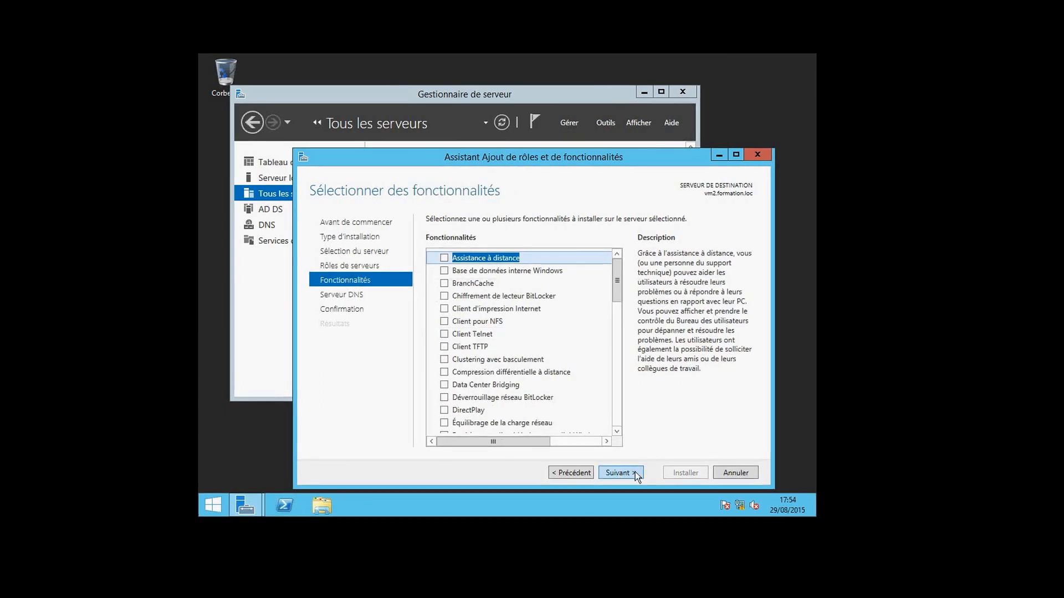
{"action": "left_click", "coordinate": [634, 474]}
{"action": "left_click", "coordinate": [633, 475]}
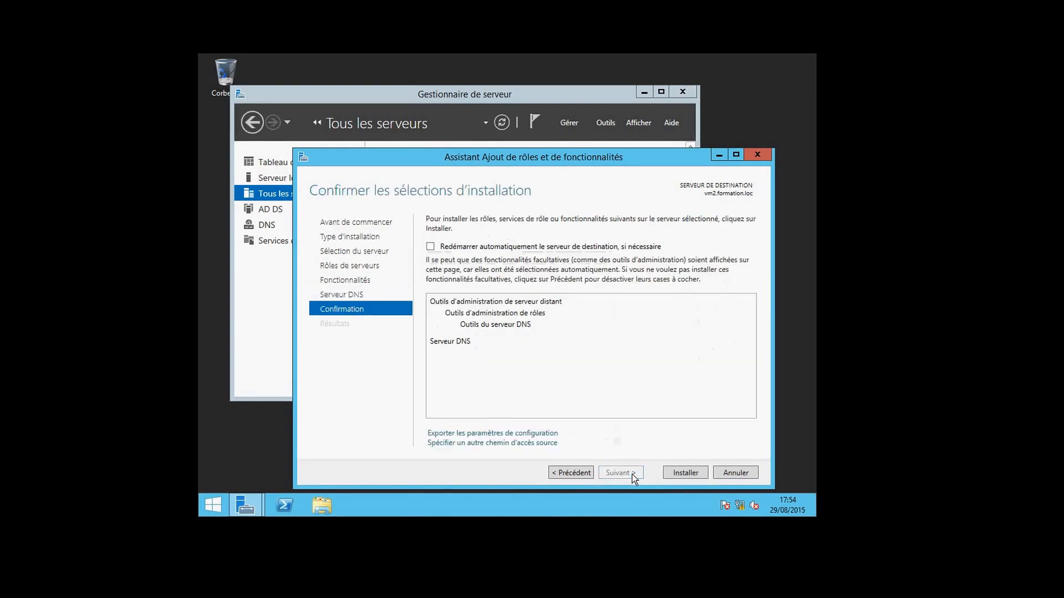
{"action": "left_click", "coordinate": [684, 472]}
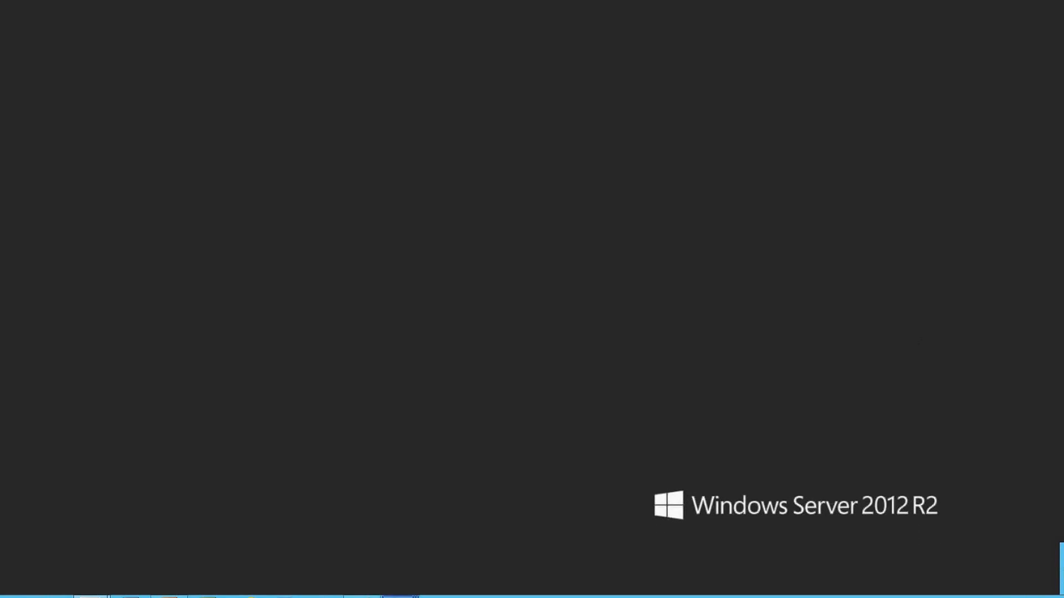
Close the completed wizard, select VM3, and check the success notification for vm2.formation.loc
{"action": "left_click", "coordinate": [402, 595]}
{"action": "left_click", "coordinate": [304, 526]}
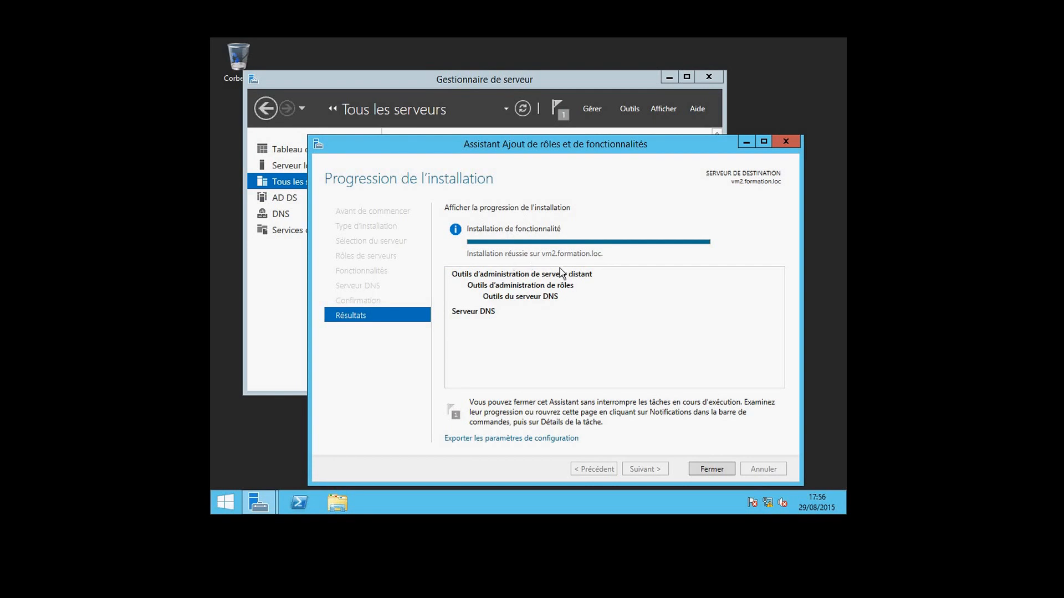
{"action": "left_click", "coordinate": [712, 469]}
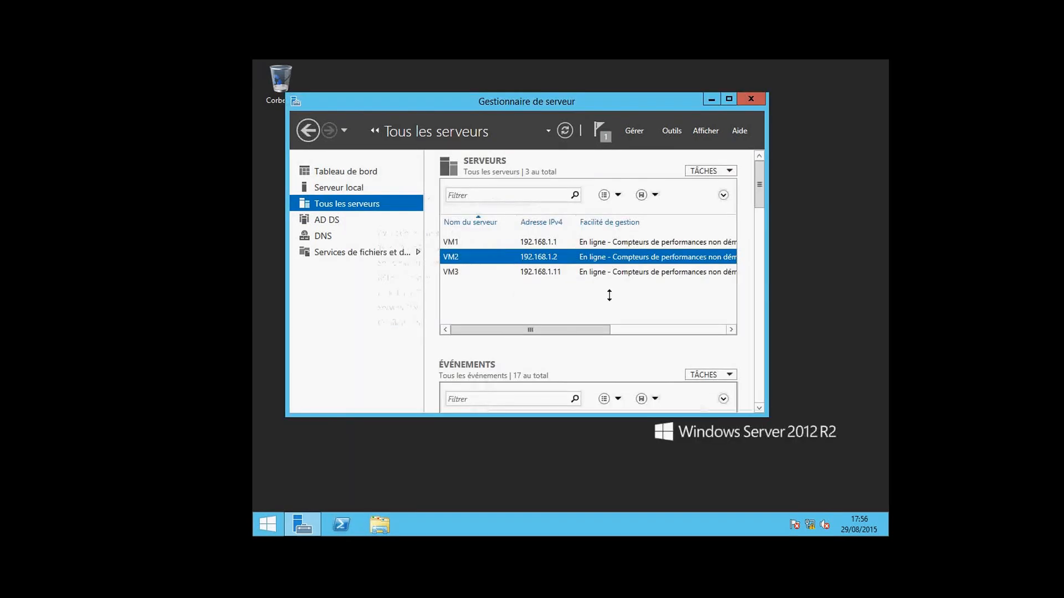
{"action": "left_click", "coordinate": [524, 271]}
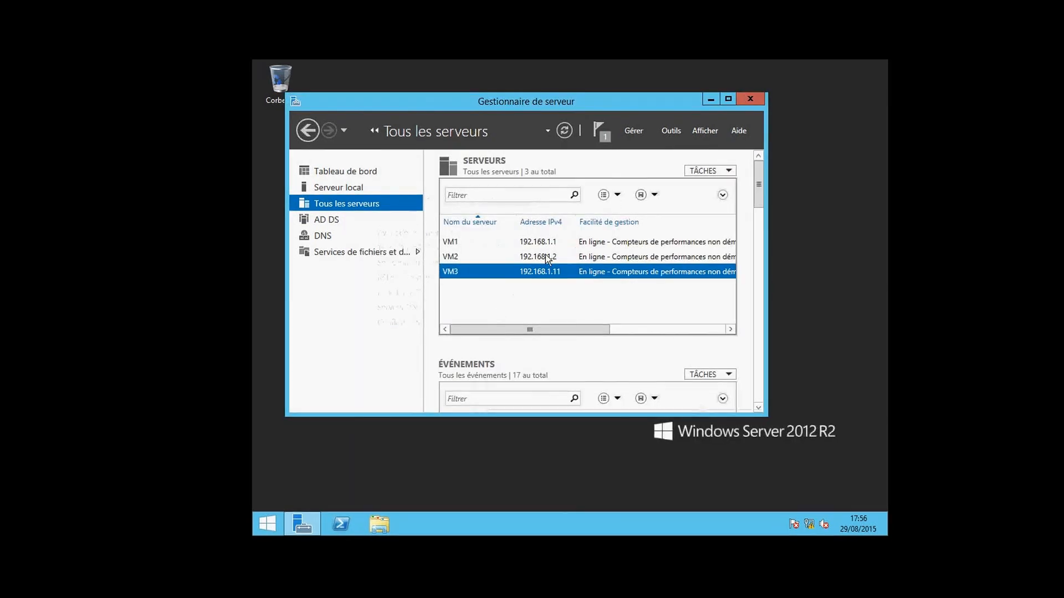
{"action": "left_click", "coordinate": [602, 134]}
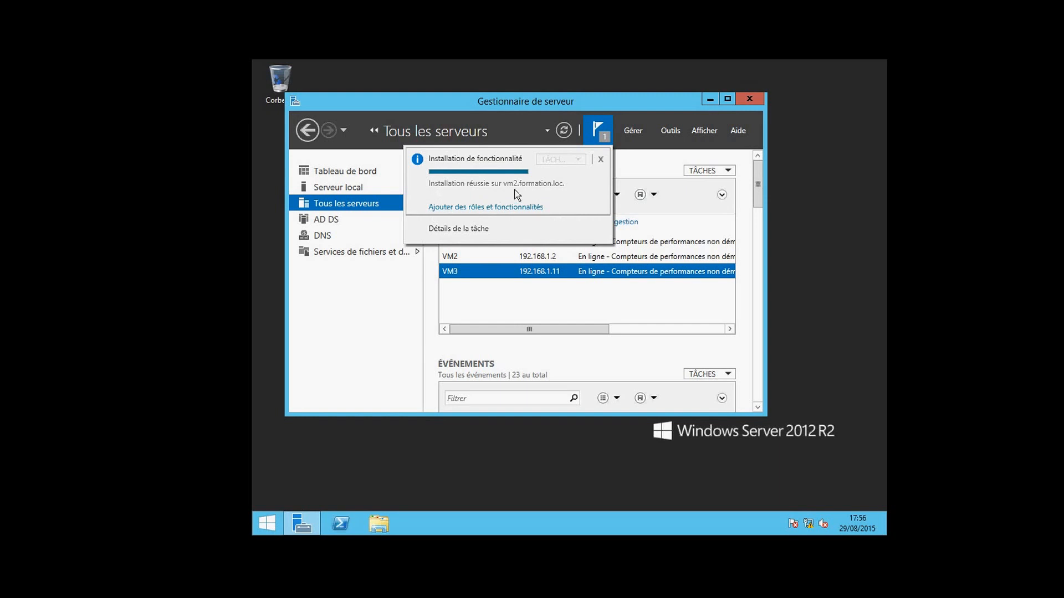
Dismiss the notification and restart Add Roles and Features up to the server selection page
{"action": "left_click", "coordinate": [601, 158]}
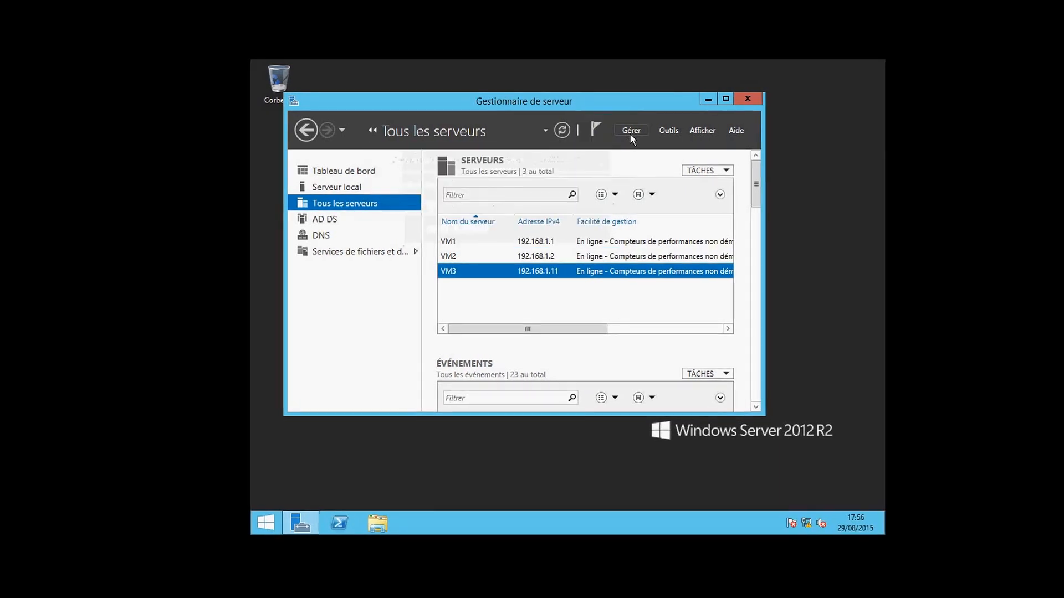
{"action": "left_click", "coordinate": [631, 132]}
{"action": "left_click", "coordinate": [630, 147]}
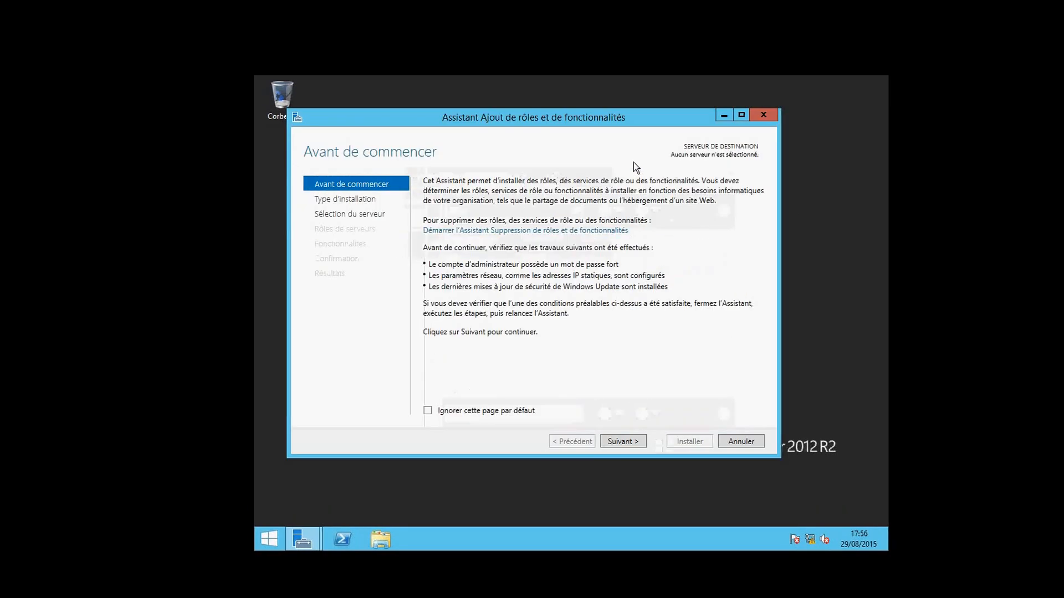
{"action": "left_click", "coordinate": [617, 442]}
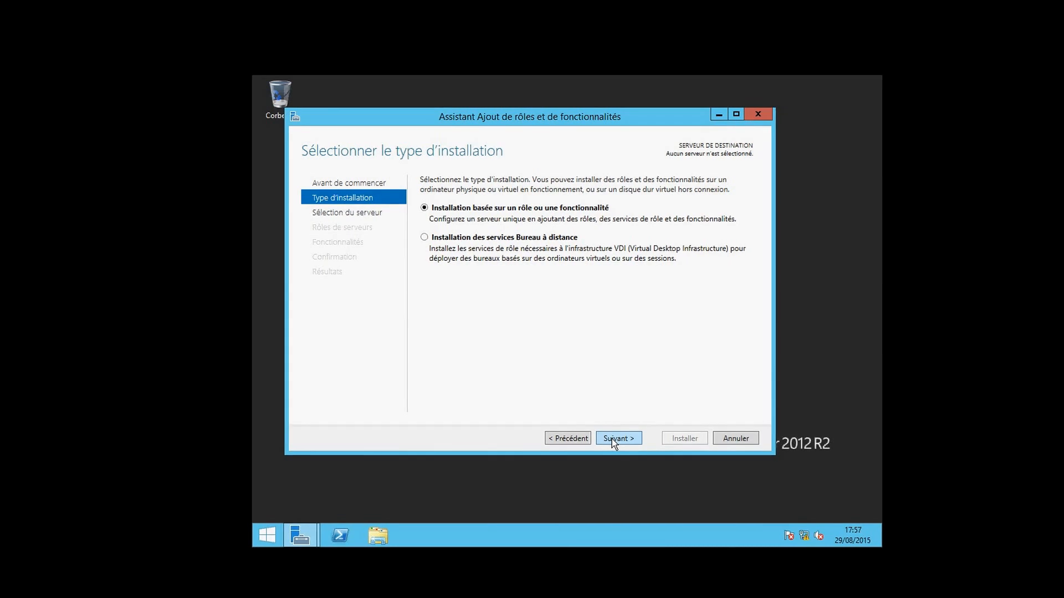
{"action": "left_click", "coordinate": [612, 440]}
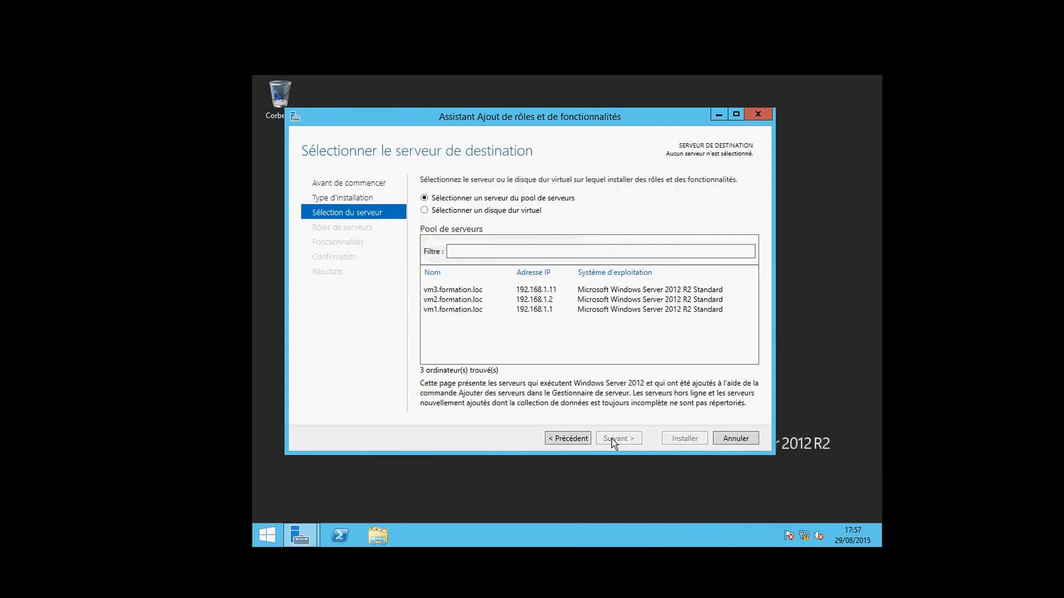
Choose vm3.formation.loc, select Serveur DHCP, and advance to the confirmation page
{"action": "left_click", "coordinate": [513, 292]}
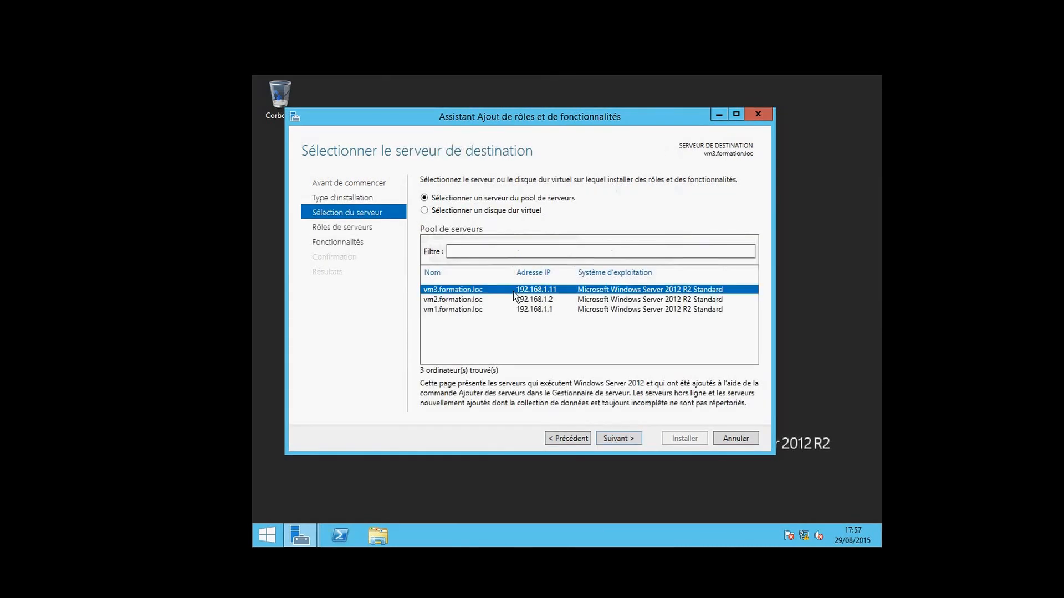
{"action": "left_click", "coordinate": [613, 439]}
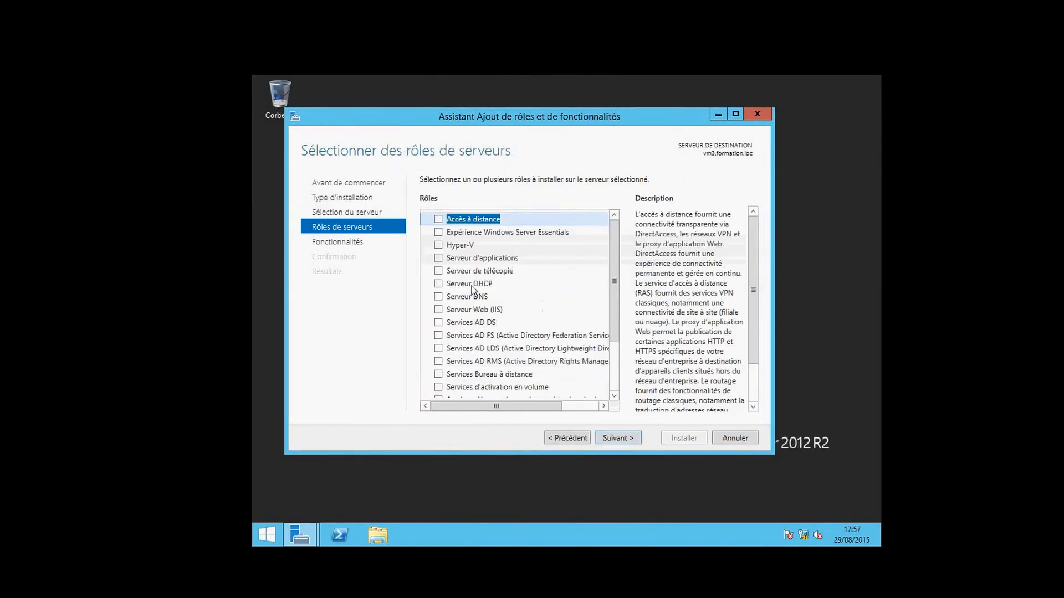
{"action": "left_click", "coordinate": [439, 283]}
{"action": "left_click", "coordinate": [612, 437]}
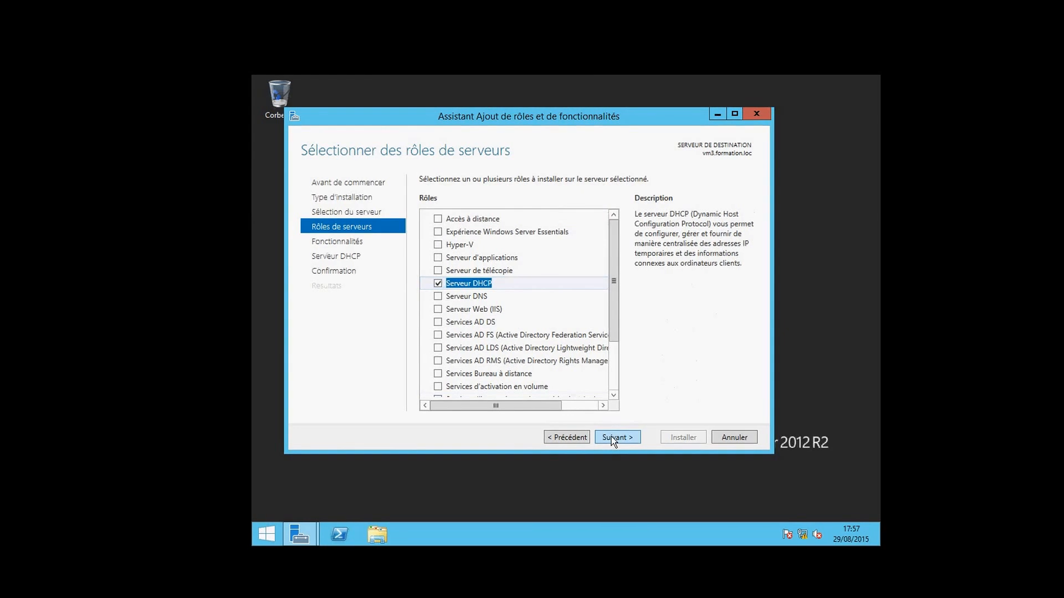
{"action": "left_click", "coordinate": [611, 437]}
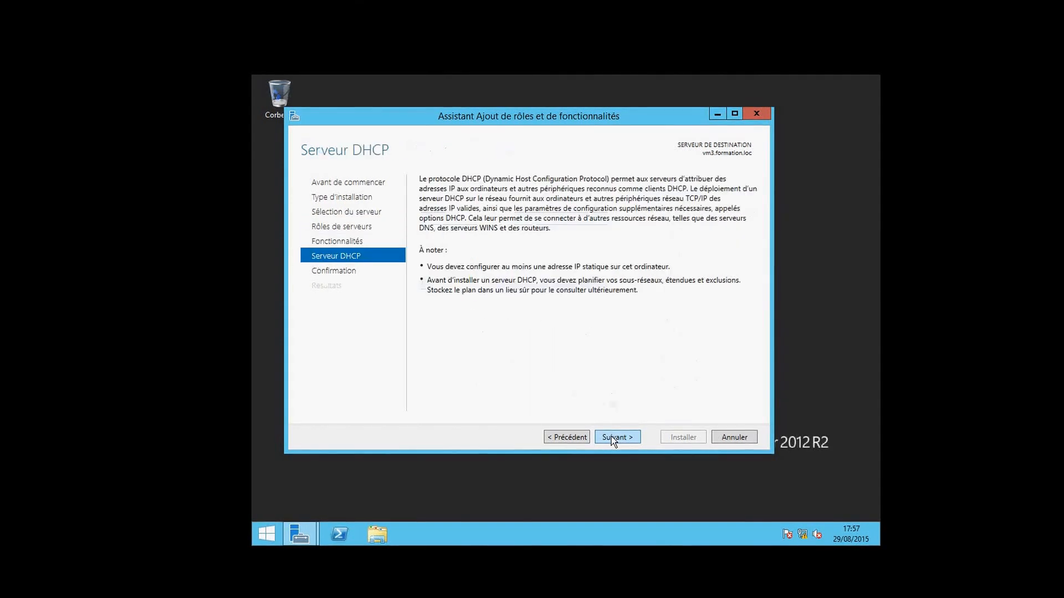
{"action": "left_click", "coordinate": [610, 436]}
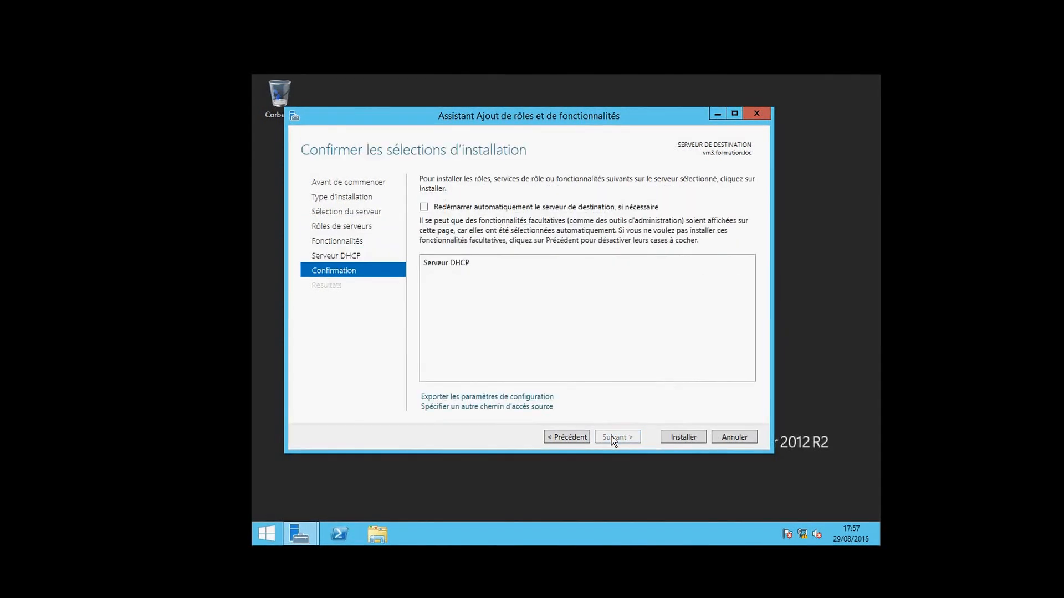
Install Serveur DHCP on vm3, close the wizard, and view the pending DHCP configuration notice
{"action": "left_click", "coordinate": [683, 438]}
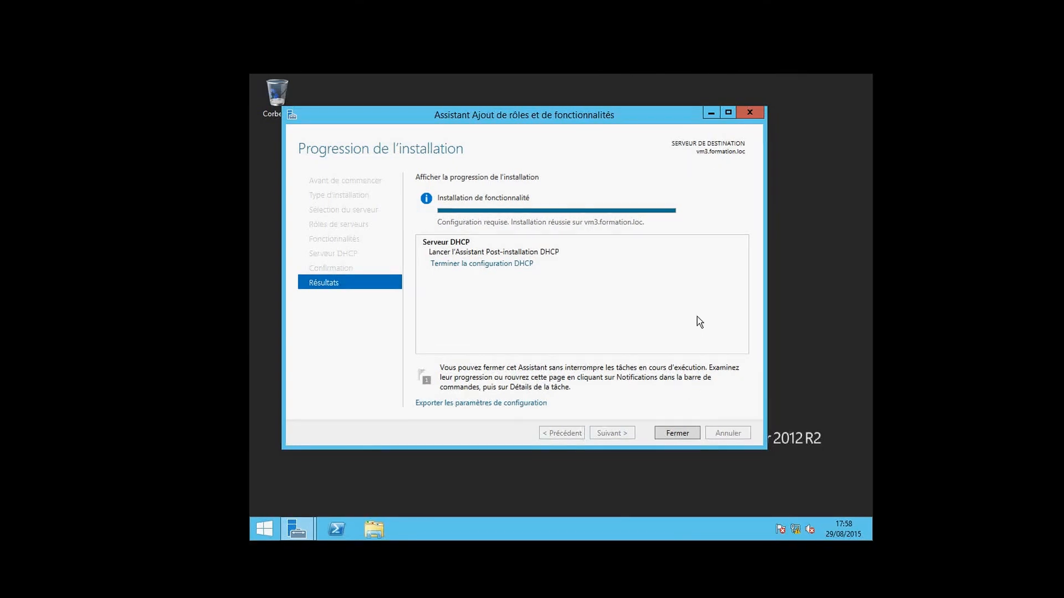
{"action": "left_click", "coordinate": [675, 431]}
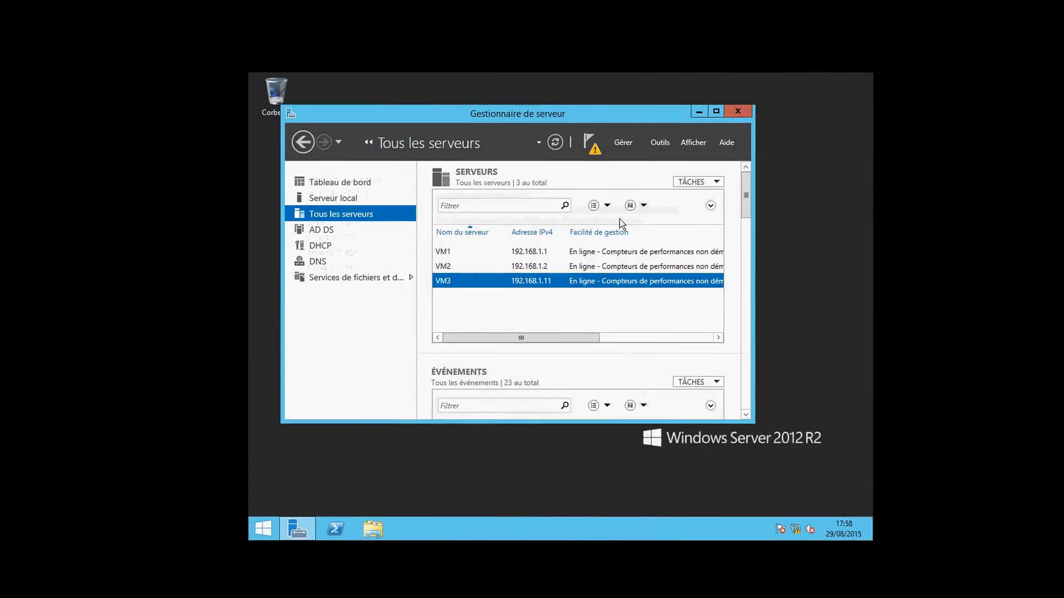
{"action": "left_click", "coordinate": [592, 155]}
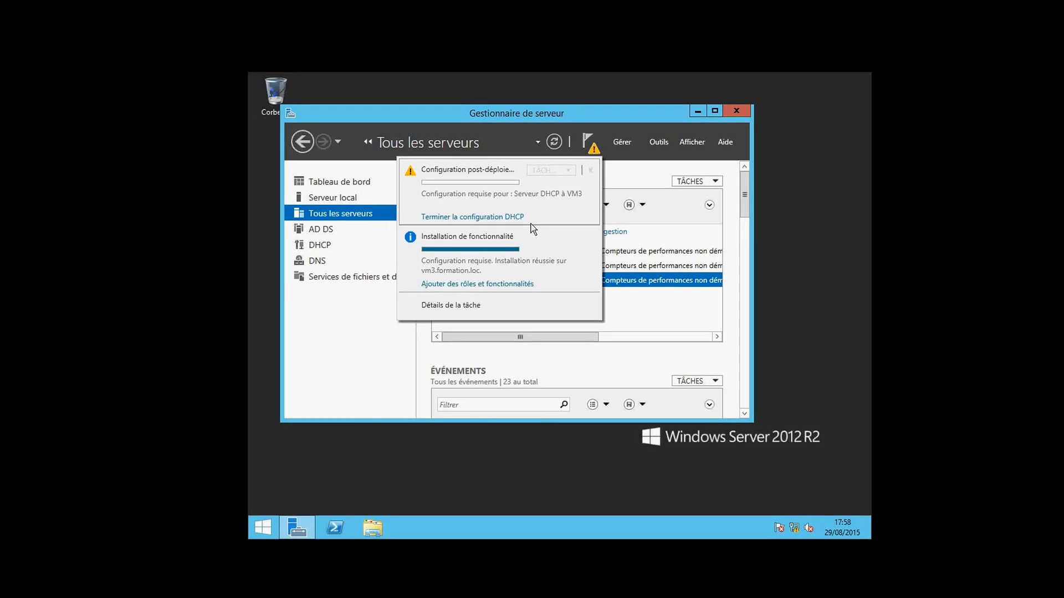
{"action": "left_click", "coordinate": [496, 218]}
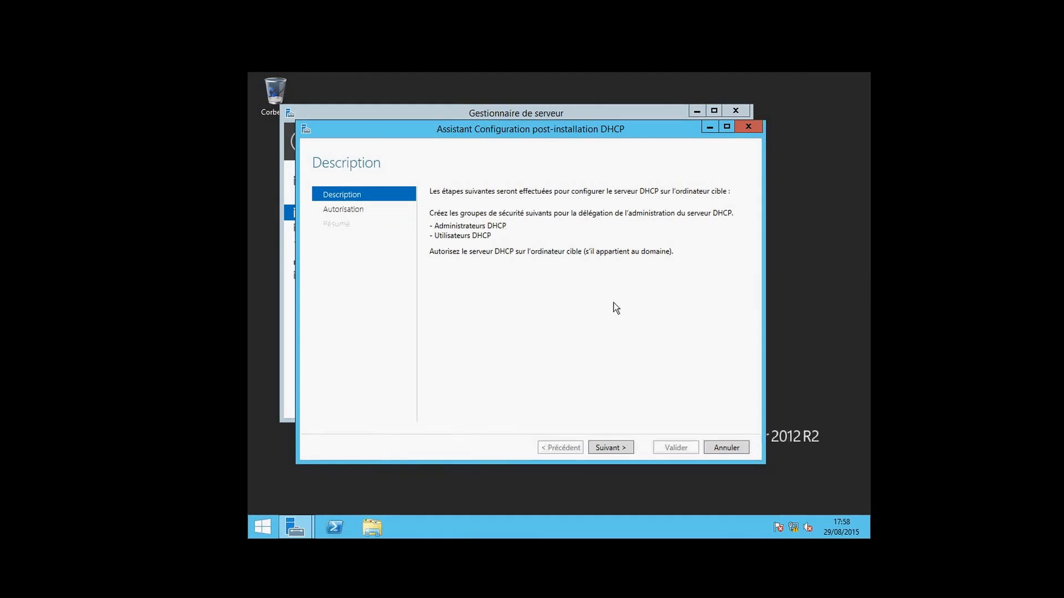
{"action": "left_click", "coordinate": [750, 129]}
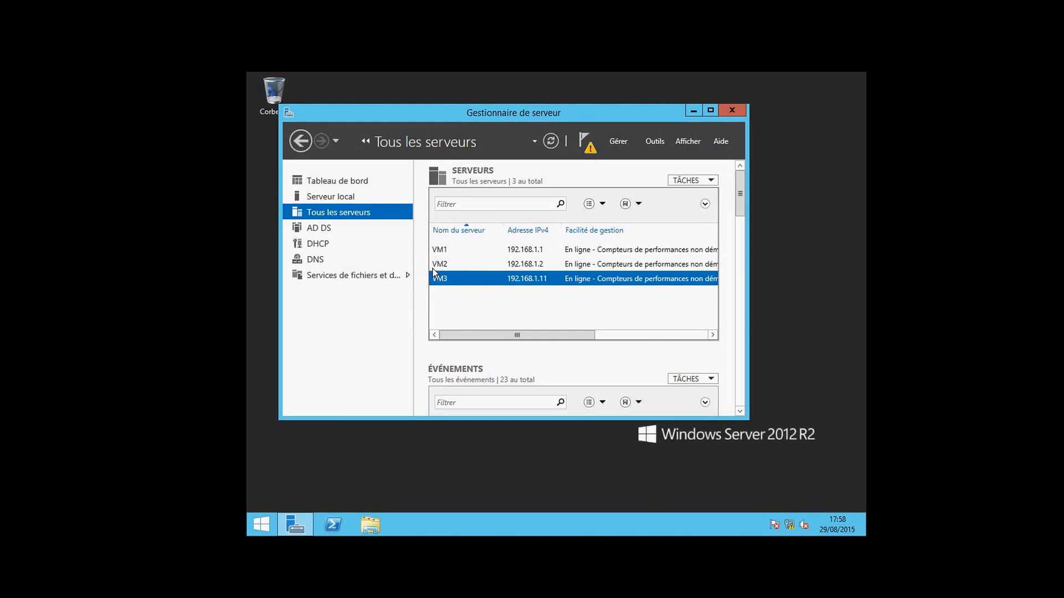
Switch the selection between VM2 and VM3 in the server list
{"action": "left_click", "coordinate": [450, 264]}
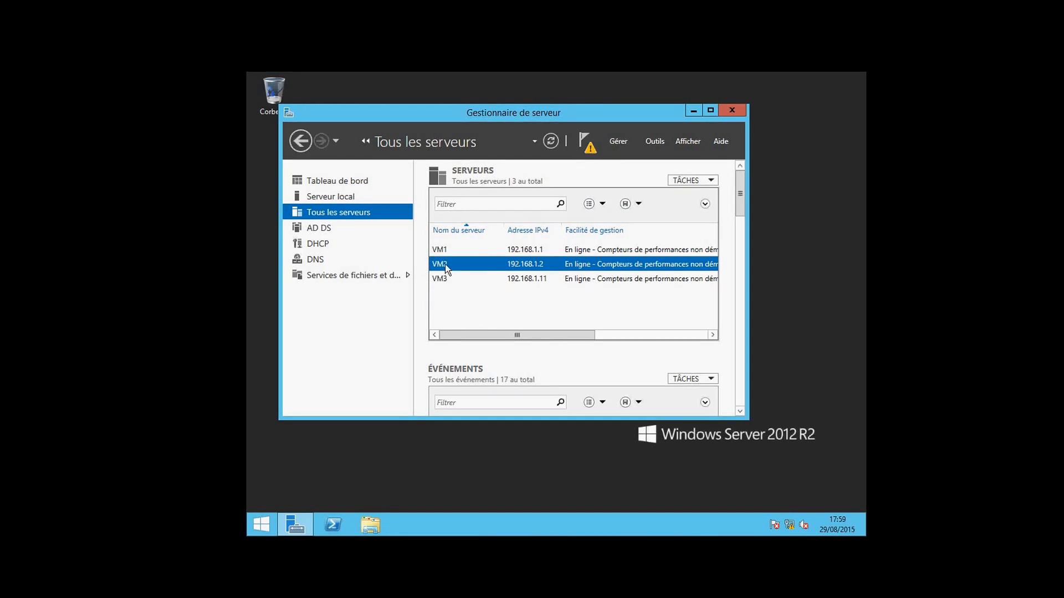
{"action": "left_click", "coordinate": [441, 279]}
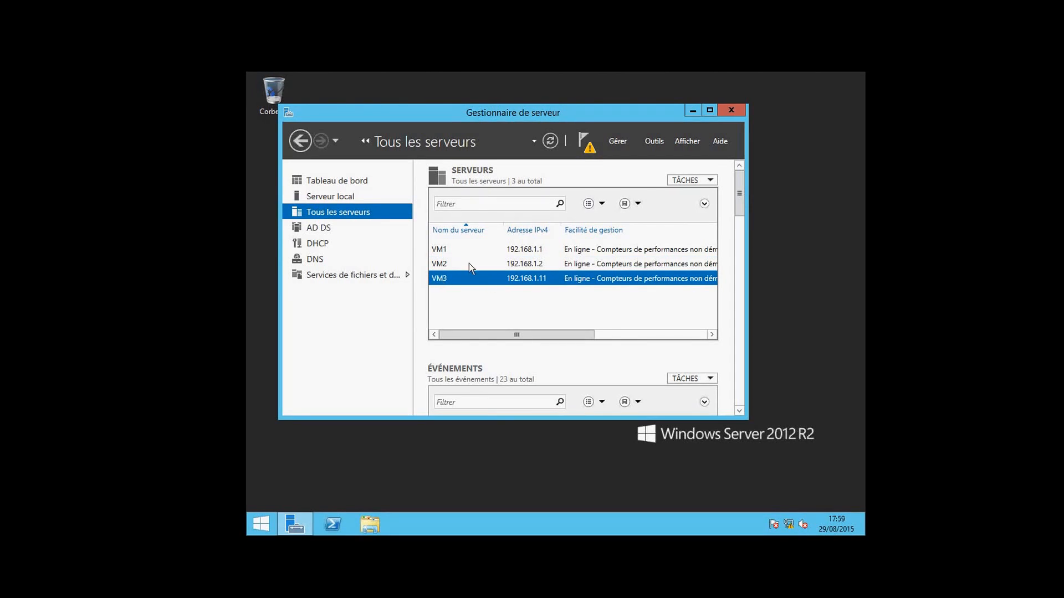
{"action": "left_click", "coordinate": [469, 264]}
{"action": "left_click", "coordinate": [466, 278]}
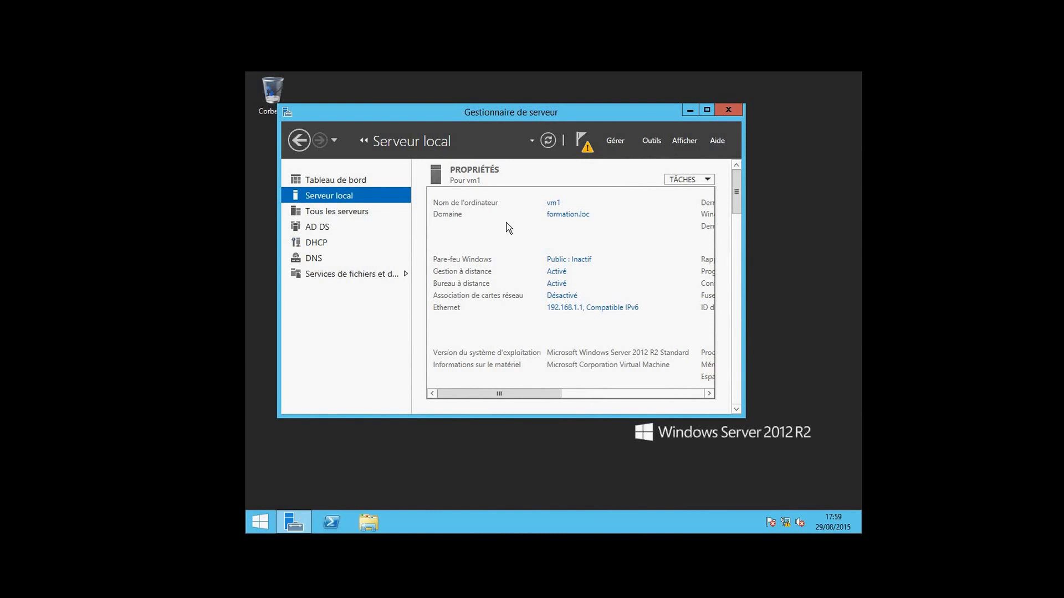
List All Servers (VM1–VM3) and select VM2 as the target, glancing at the Tools menu
{"action": "left_click", "coordinate": [364, 216]}
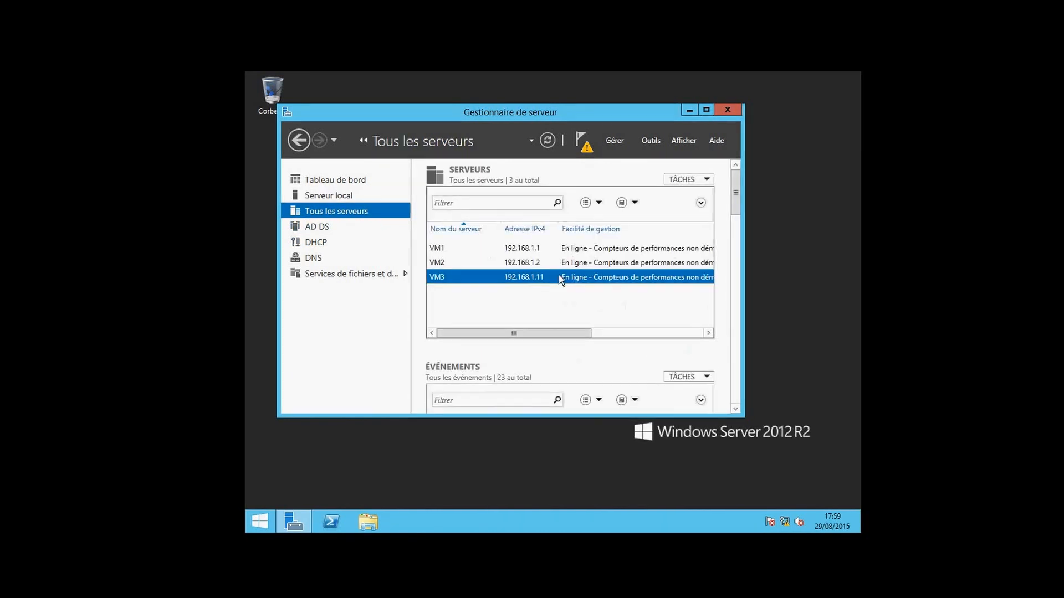
{"action": "left_click", "coordinate": [543, 267]}
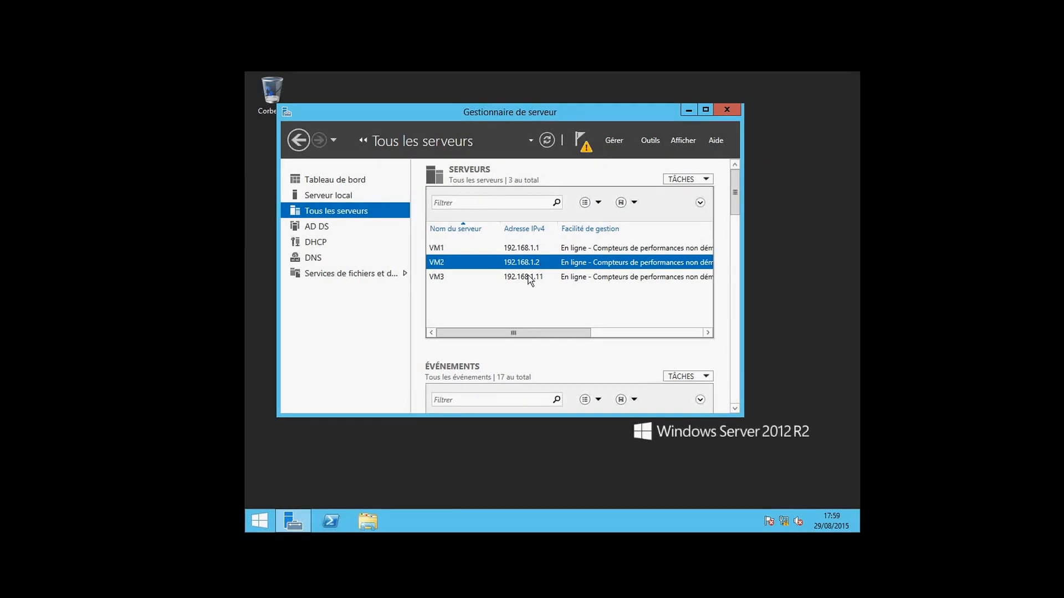
{"action": "left_click", "coordinate": [528, 280]}
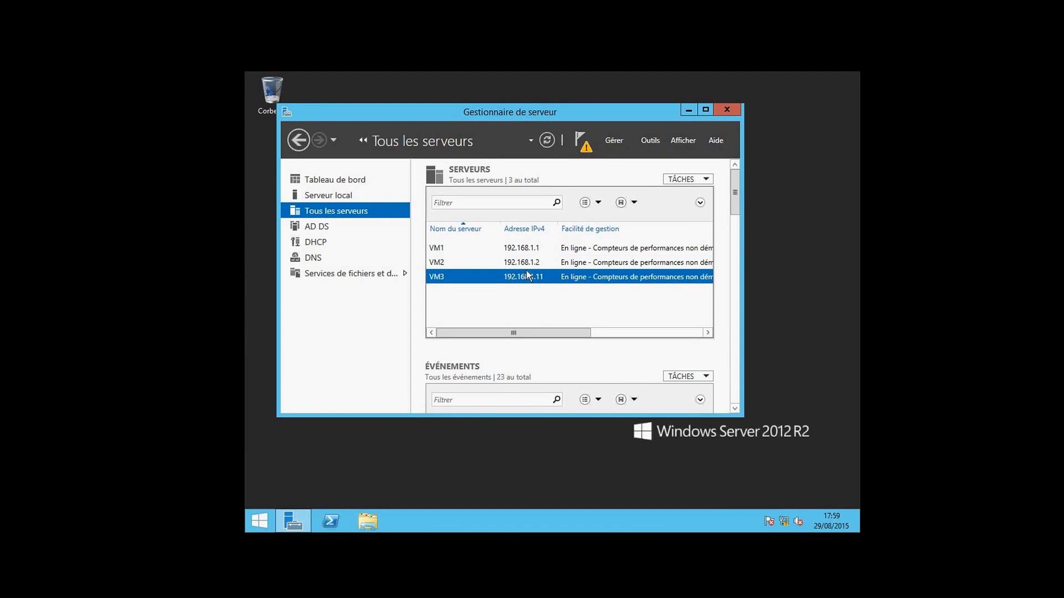
{"action": "left_click", "coordinate": [527, 264]}
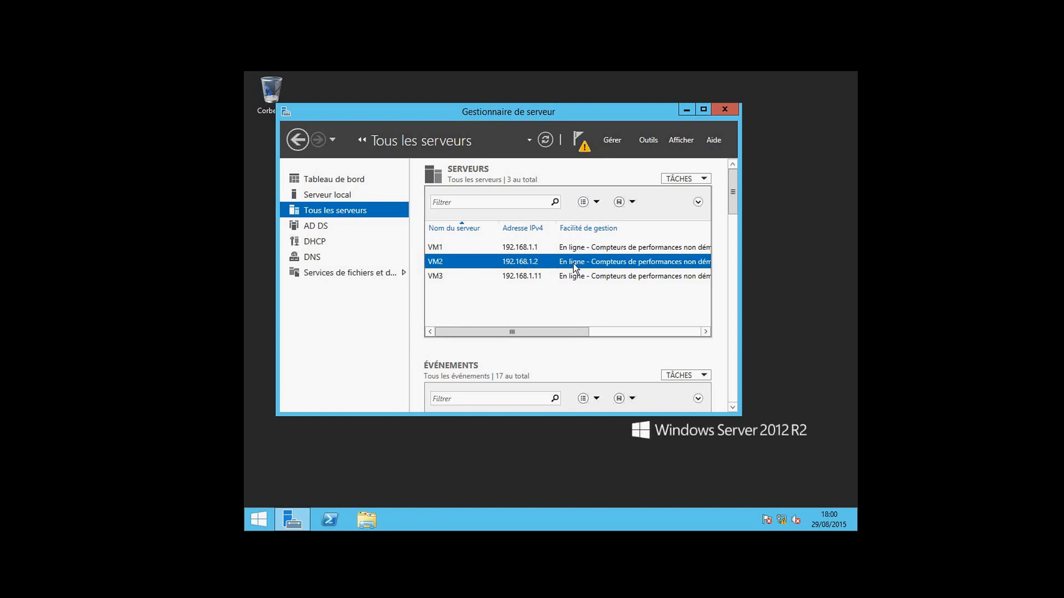
{"action": "scroll", "coordinate": [628, 222], "scroll_direction": "right", "scroll_amount": 1}
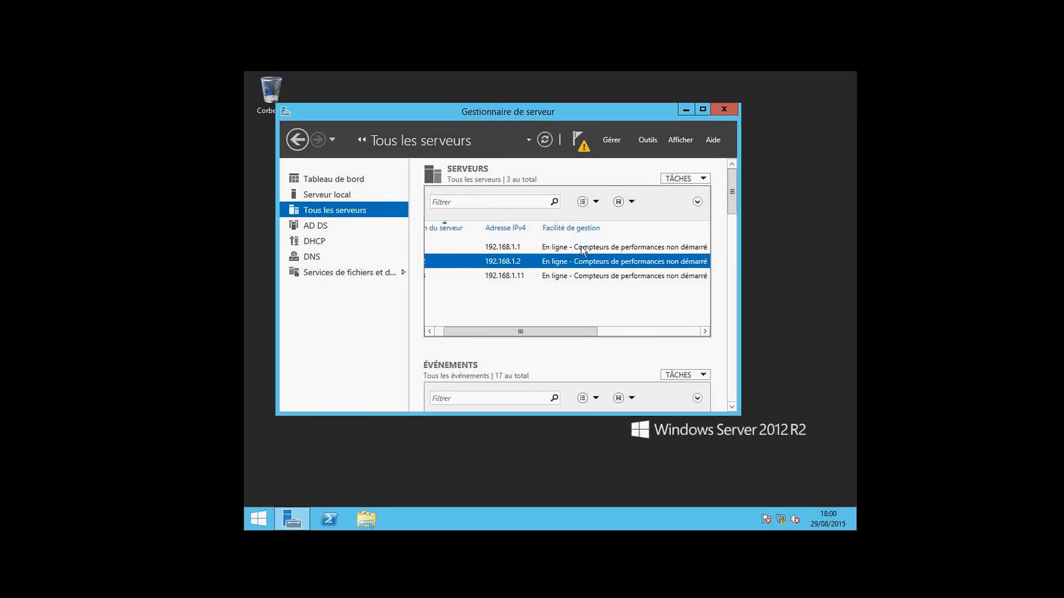
{"action": "scroll", "coordinate": [504, 335], "scroll_direction": "left", "scroll_amount": 2}
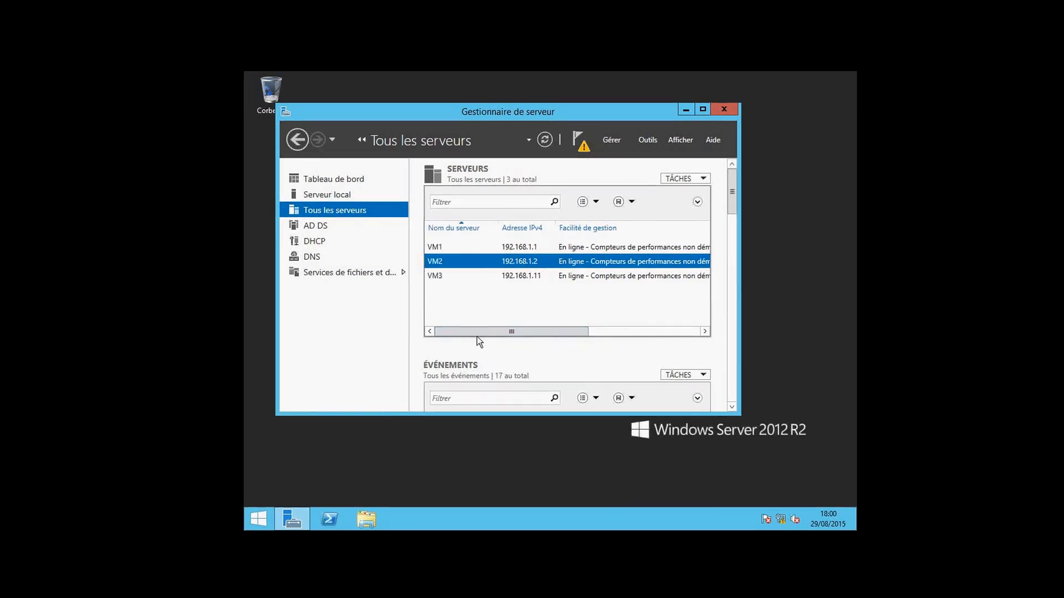
{"action": "left_click", "coordinate": [649, 140]}
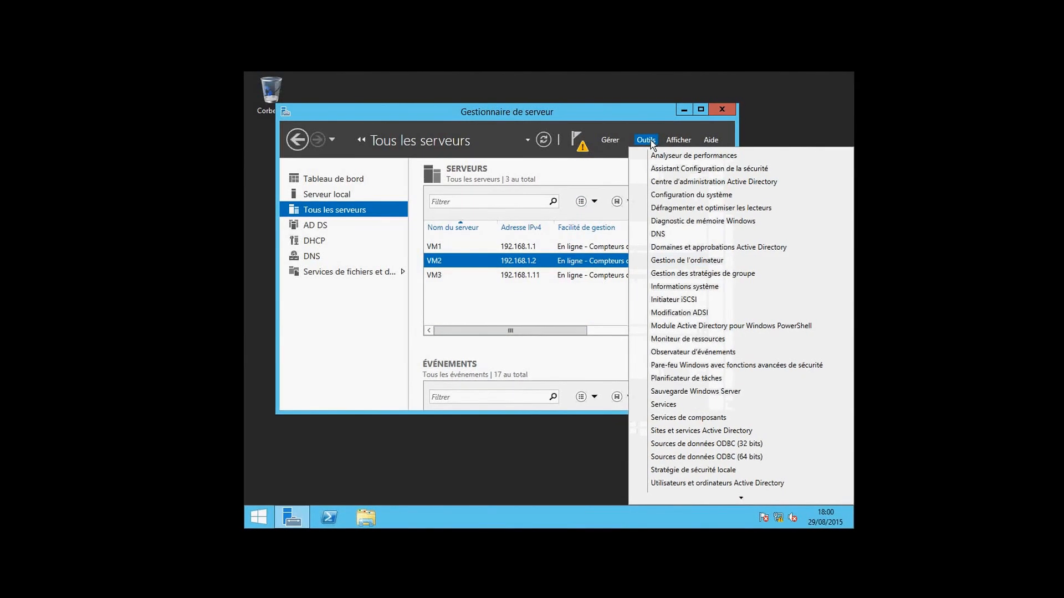
{"action": "left_click", "coordinate": [494, 259]}
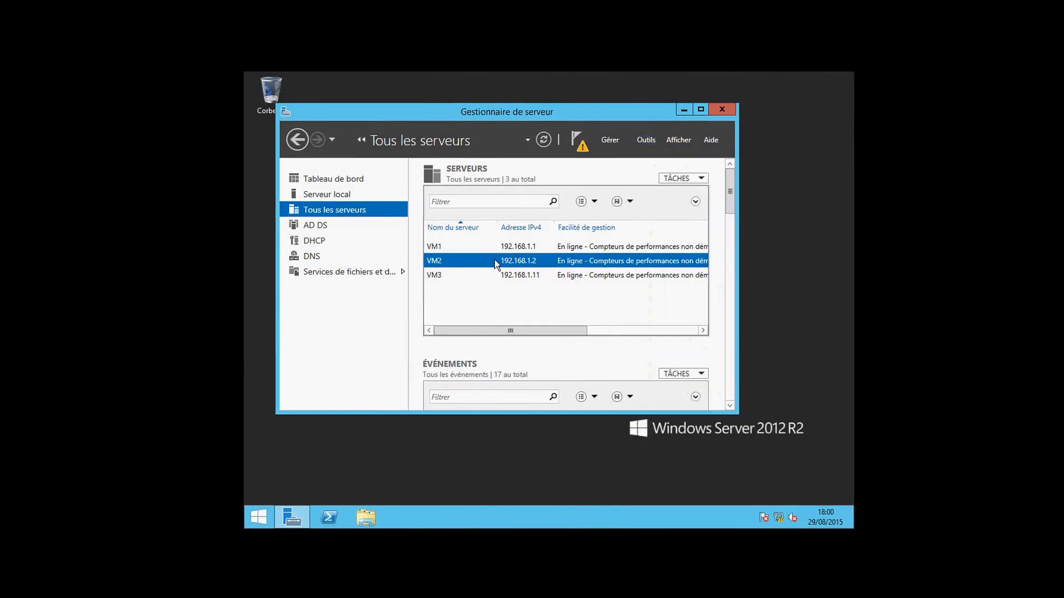
Open Gestion de l'ordinateur for VM2 and dismiss the firewall connection error
{"action": "right_click", "coordinate": [494, 260]}
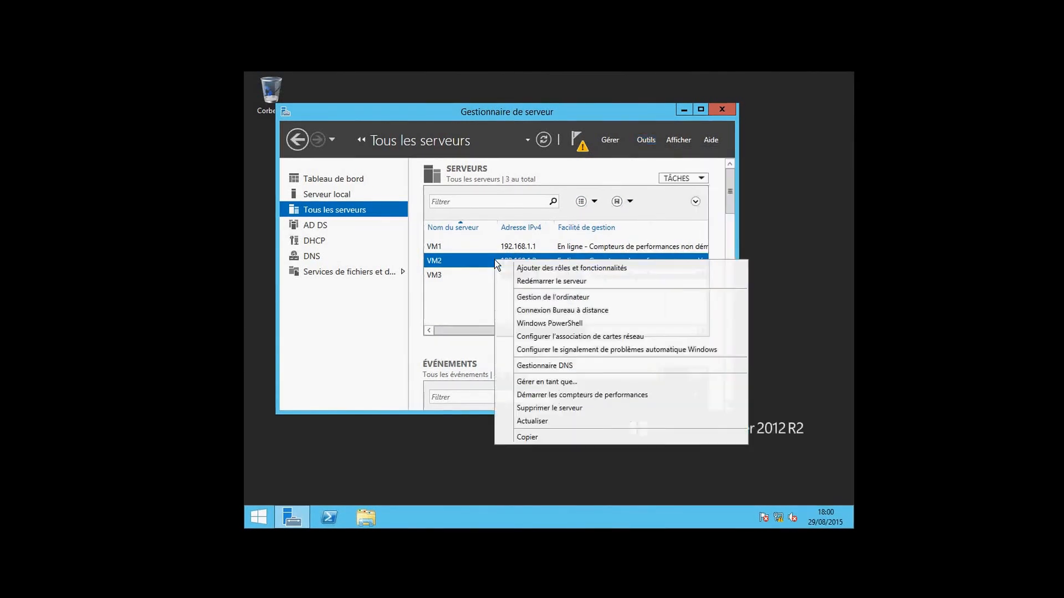
{"action": "left_click", "coordinate": [524, 299]}
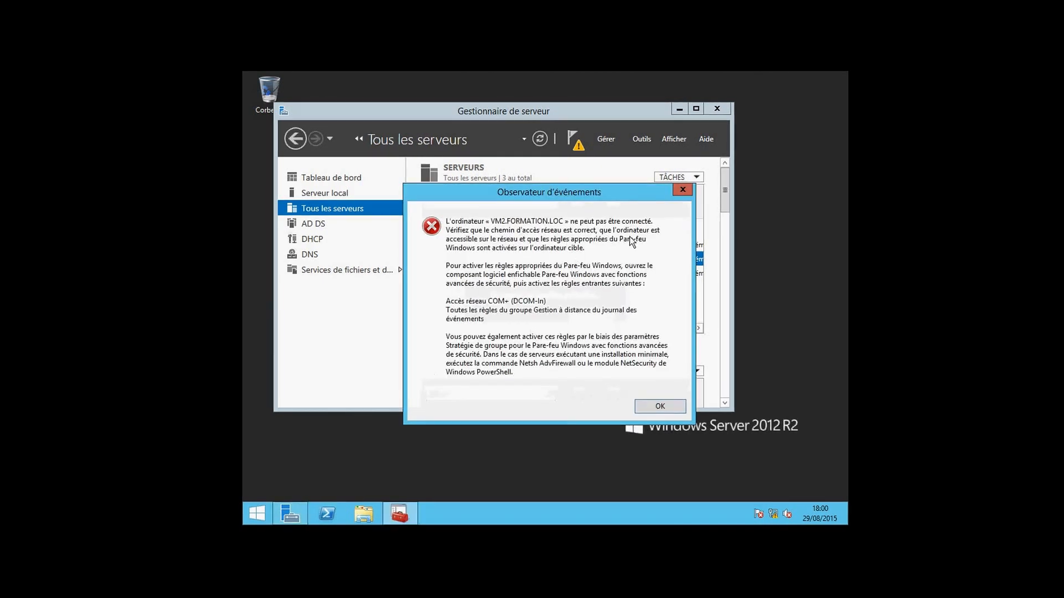
{"action": "left_click", "coordinate": [677, 191]}
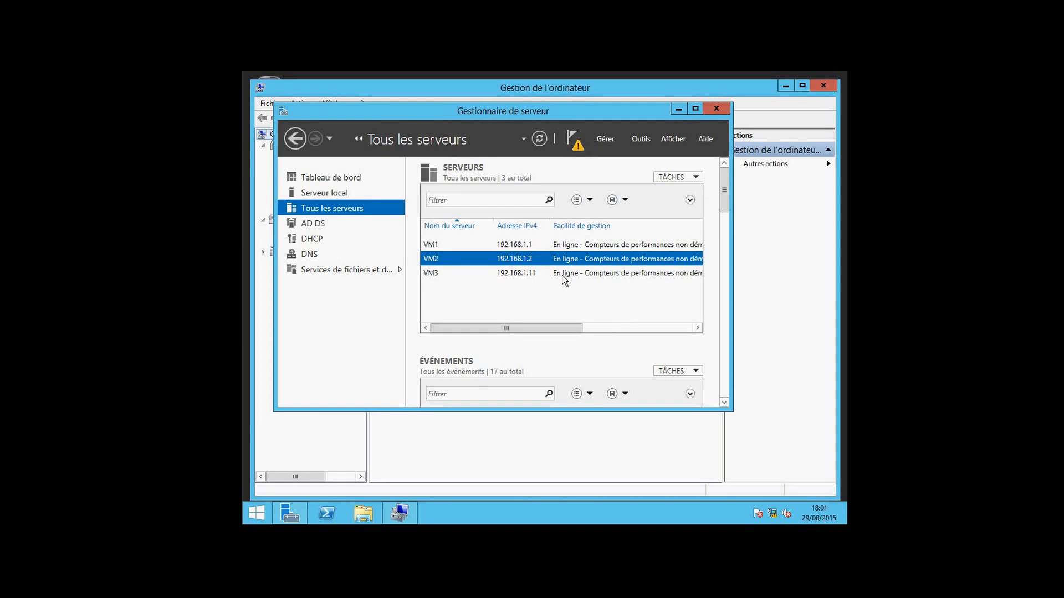
Try VM2's Gestion des disques, dismiss the Virtual Disk Service error, then close Computer Management
{"action": "left_click", "coordinate": [678, 108]}
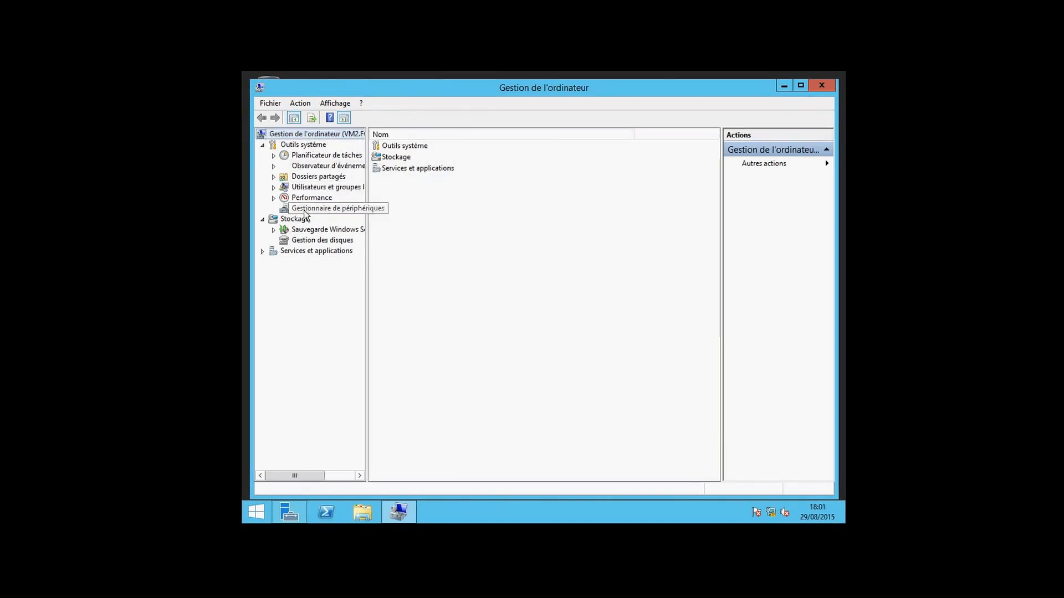
{"action": "left_click", "coordinate": [272, 220]}
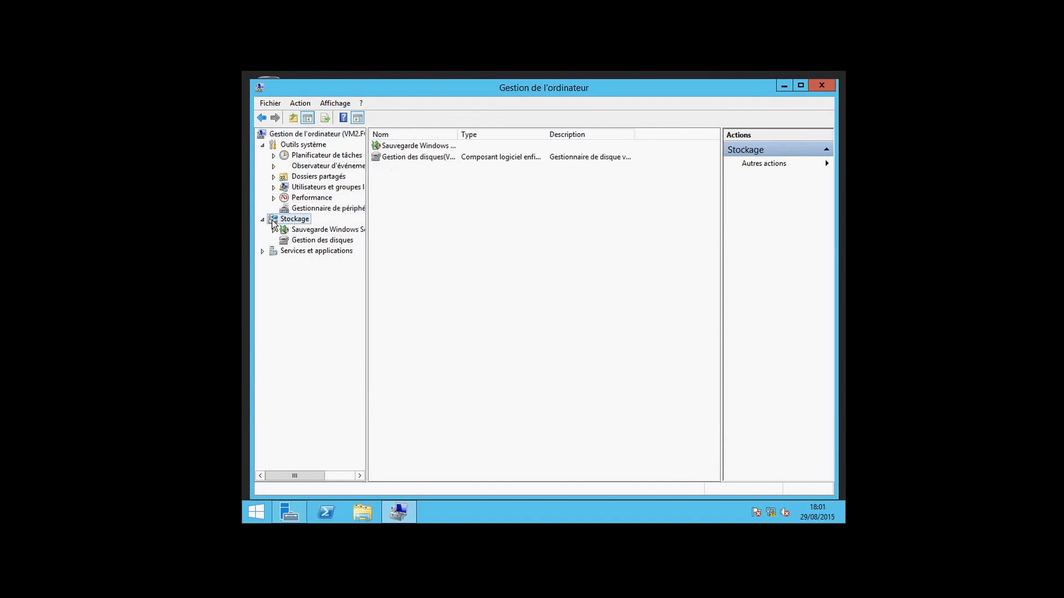
{"action": "left_click", "coordinate": [265, 220]}
{"action": "left_click", "coordinate": [263, 220]}
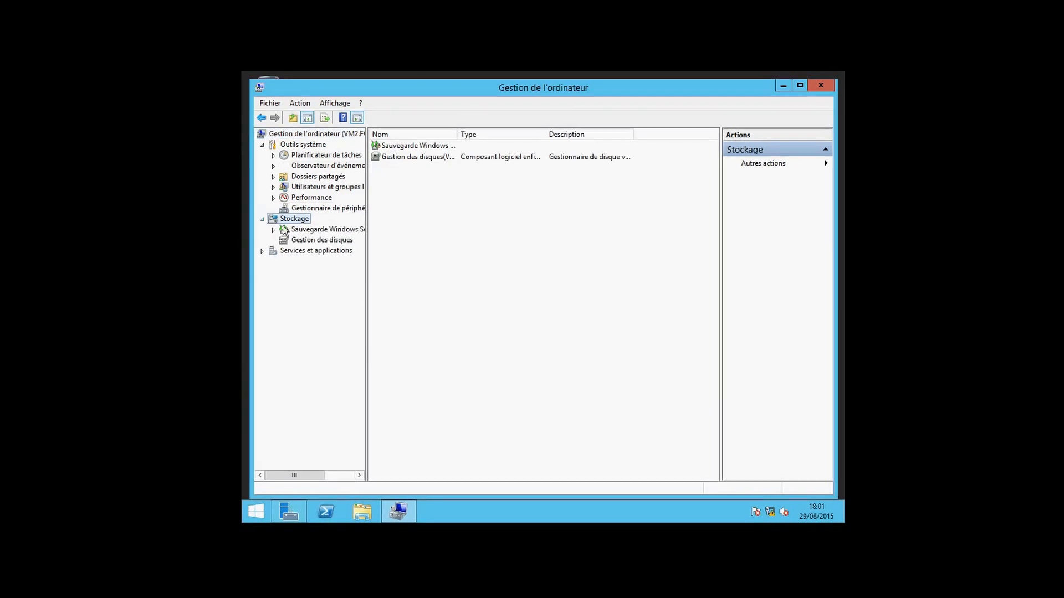
{"action": "left_click", "coordinate": [295, 240]}
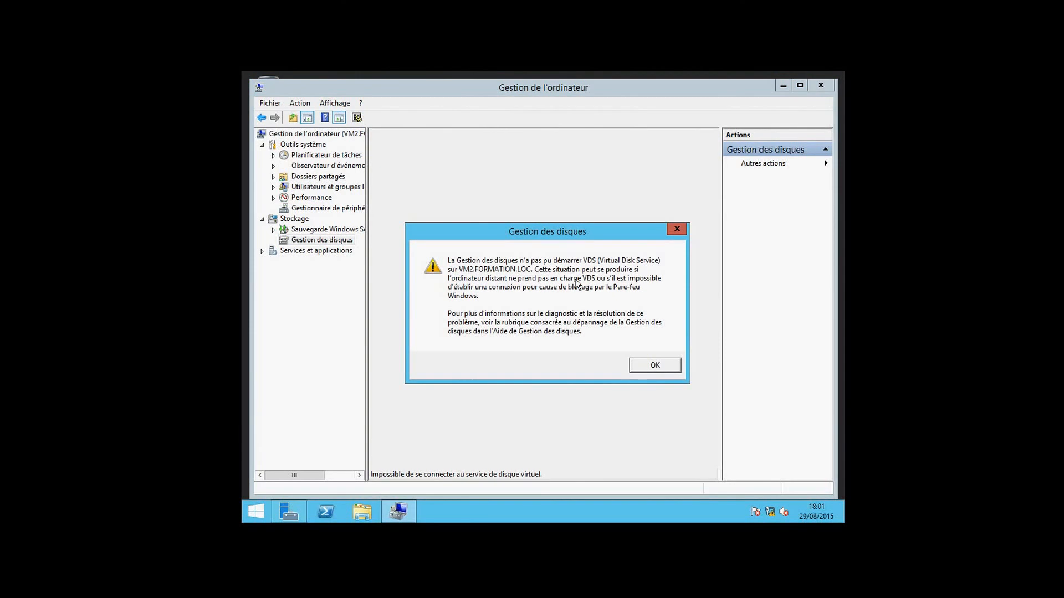
{"action": "left_click", "coordinate": [640, 367]}
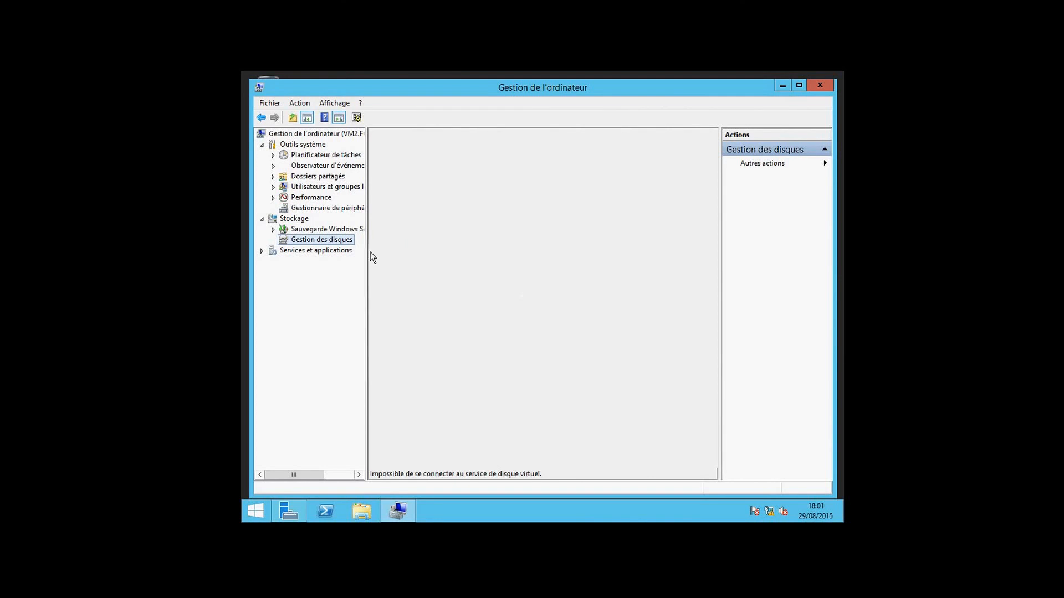
{"action": "left_click", "coordinate": [819, 86]}
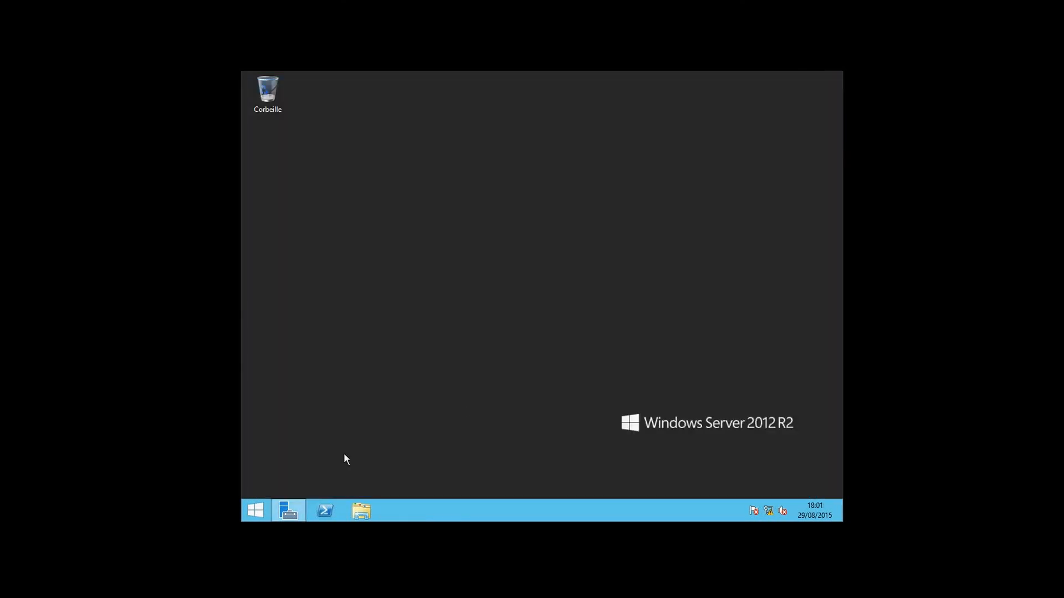
Bring Server Manager back into view from the taskbar
{"action": "left_click", "coordinate": [288, 510]}
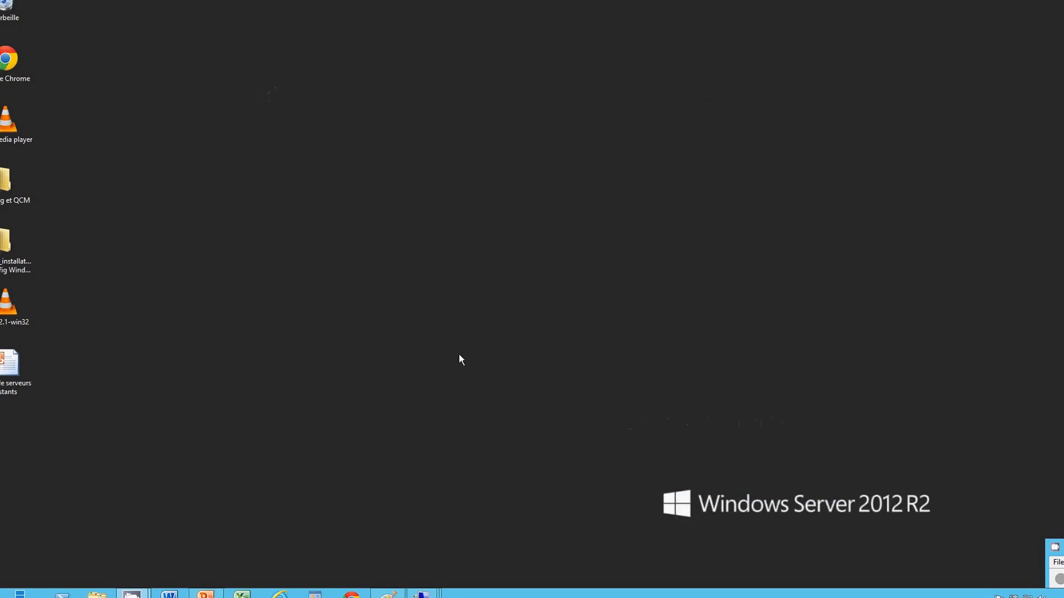
Open the vm2 virtual machine window and get past its lock screen
{"action": "mouse_move", "coordinate": [423, 591]}
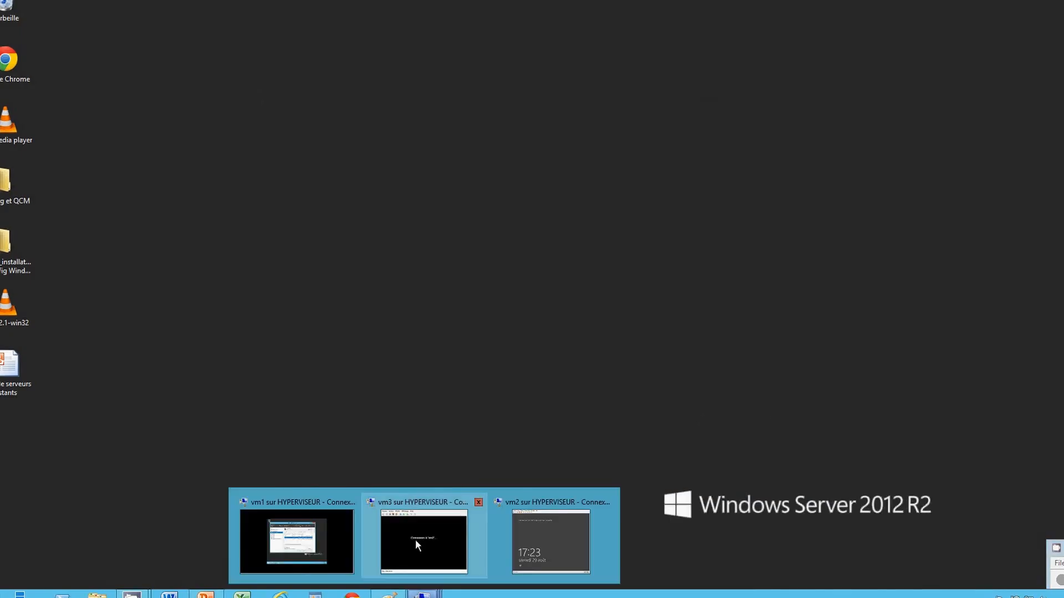
{"action": "left_click", "coordinate": [534, 532]}
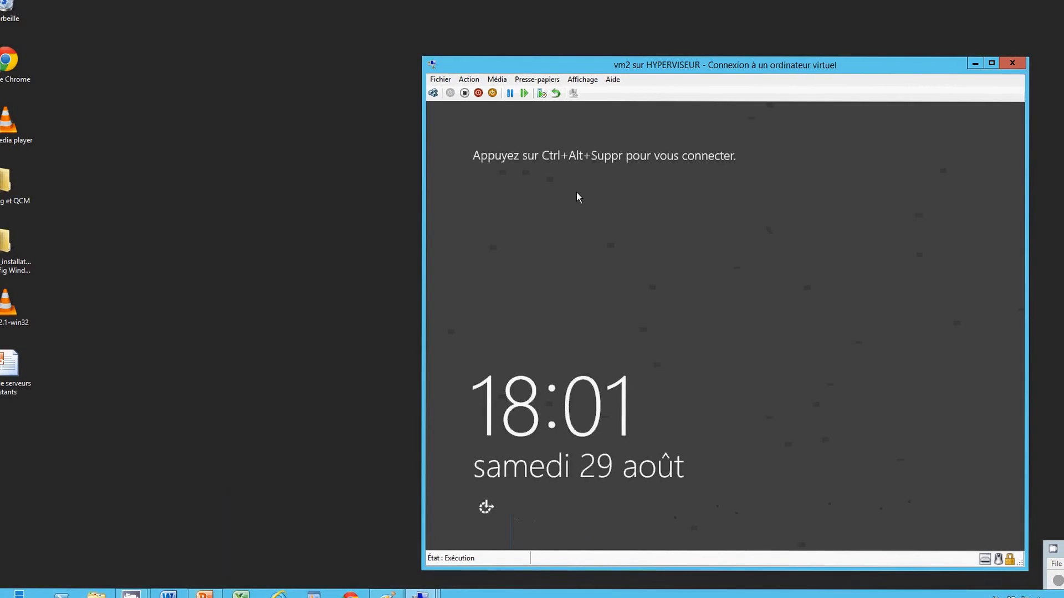
{"action": "left_click", "coordinate": [433, 92]}
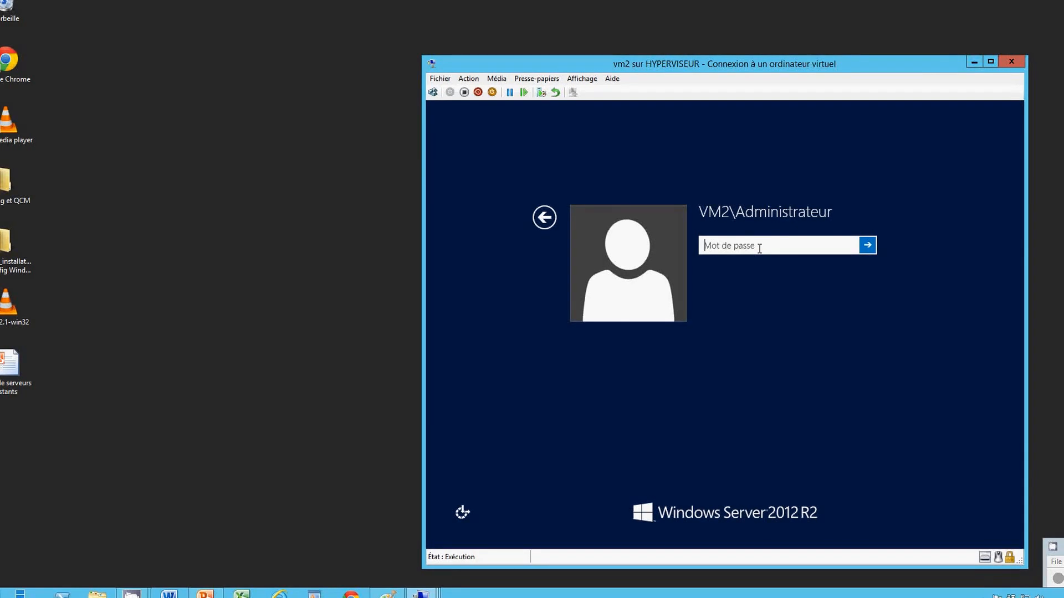
{"action": "type", "text": "•"}
{"action": "key", "text": "BackSpace"}
Sign in to vm2 as another user, formation\administrateur, with the account password
{"action": "left_click", "coordinate": [545, 217]}
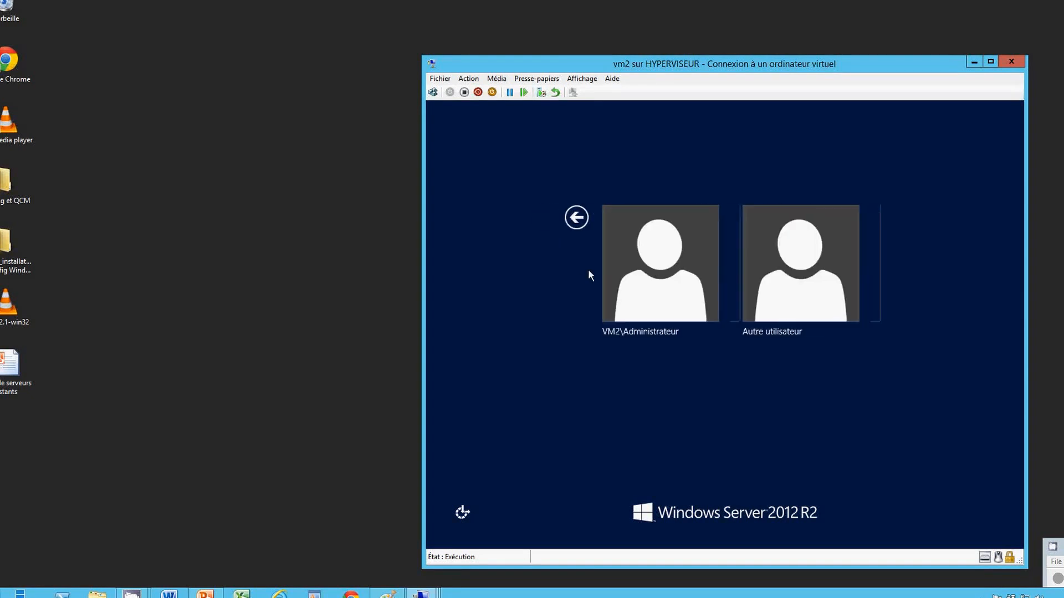
{"action": "left_click", "coordinate": [762, 265]}
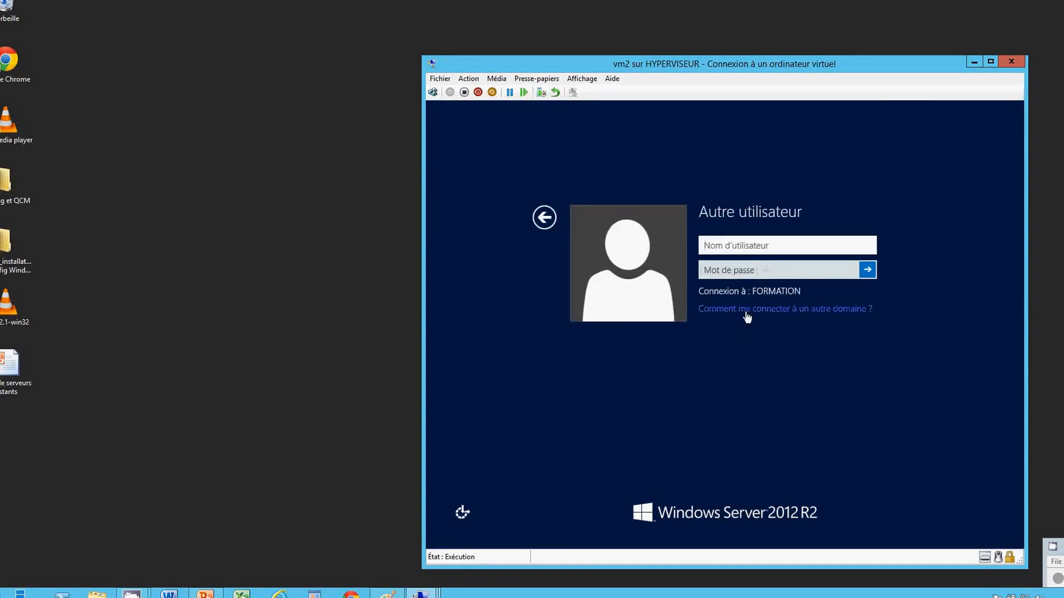
{"action": "left_click", "coordinate": [746, 314]}
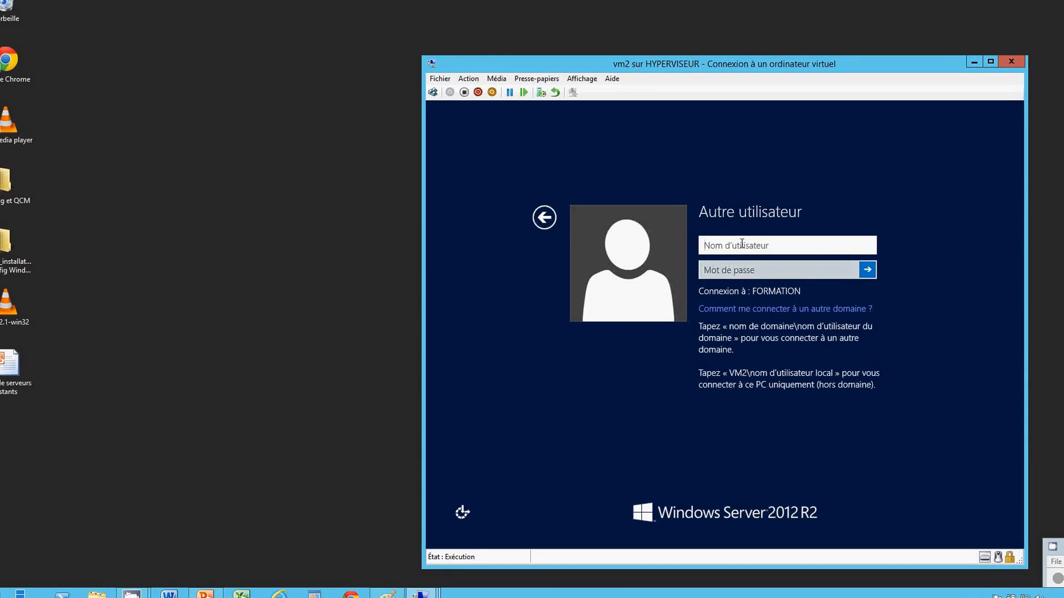
{"action": "type", "text": "formation^"}
{"action": "key", "text": "BackSpace"}
{"action": "type", "text": "\\"}
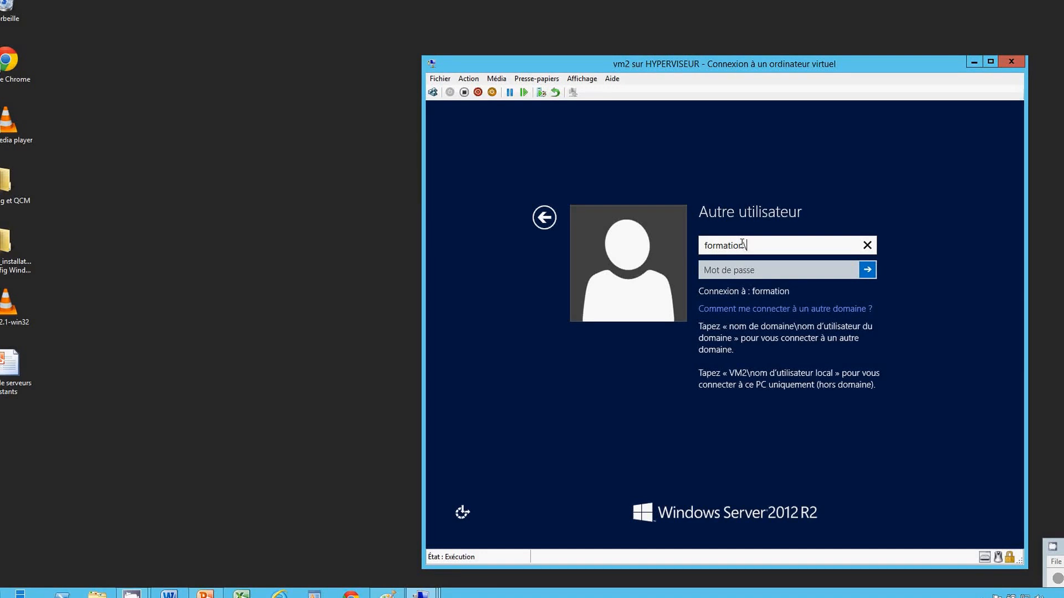
{"action": "type", "text": "administrateur"}
{"action": "left_click", "coordinate": [749, 271]}
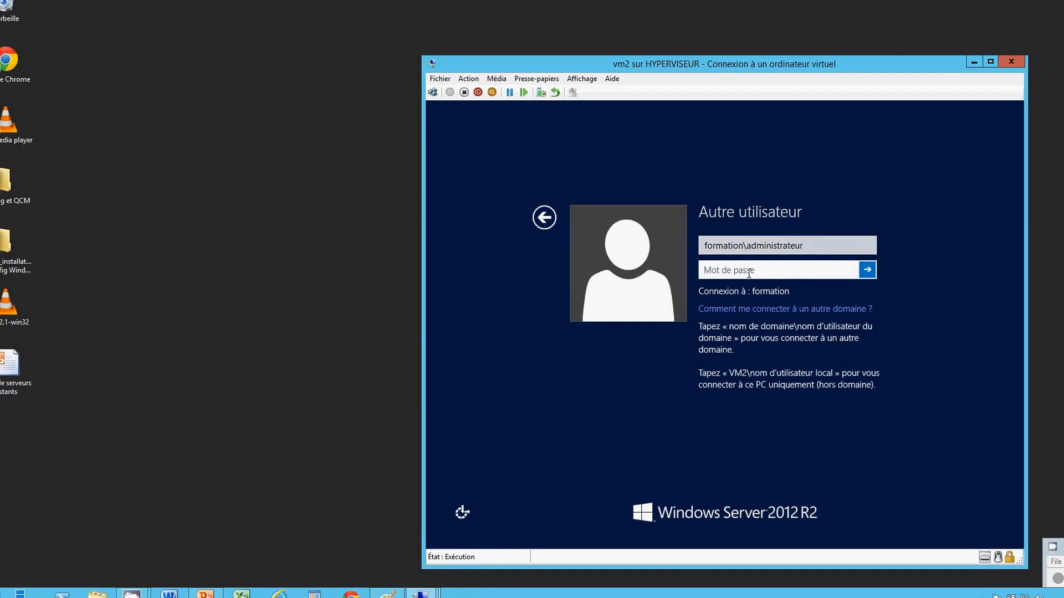
{"action": "type", "text": "Pa$$w0rd"}
{"action": "key", "text": "Return"}
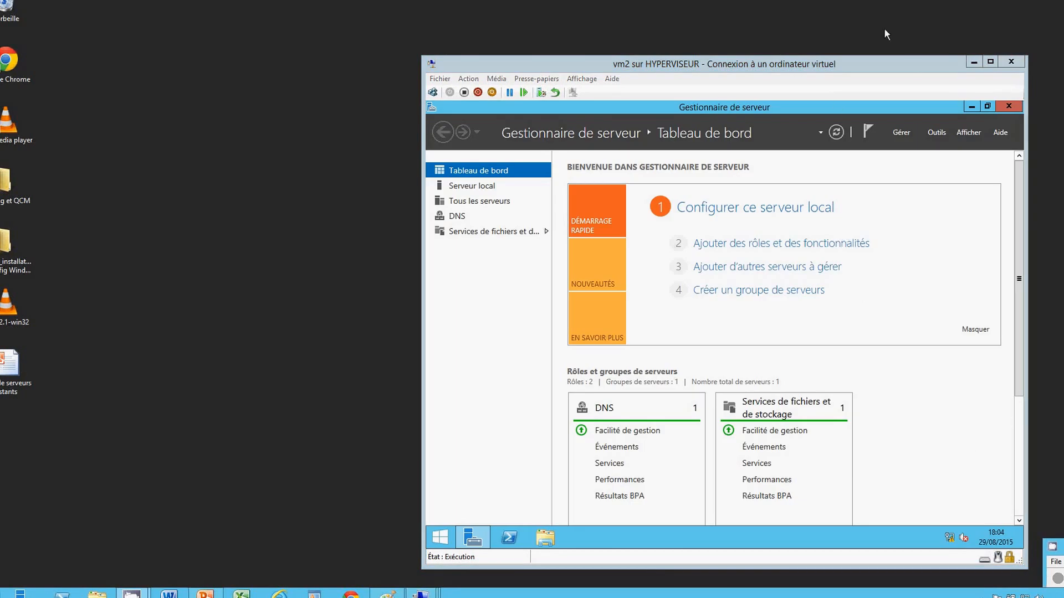
Show vm2 maximized in Mode plein écran and minimize its Server Manager
{"action": "left_click", "coordinate": [990, 62]}
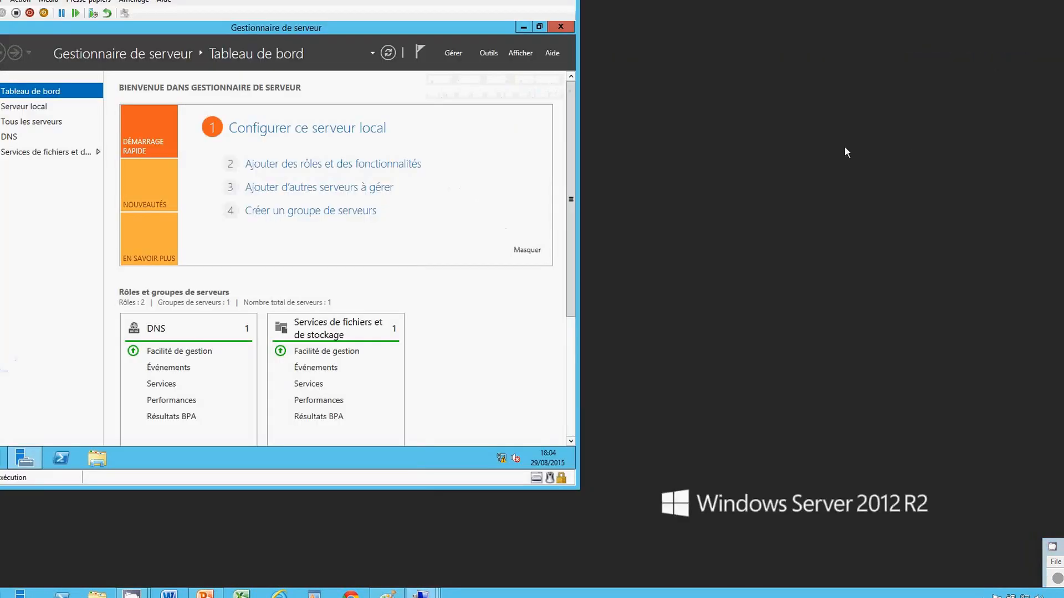
{"action": "left_click", "coordinate": [132, 2]}
{"action": "left_click", "coordinate": [131, 13]}
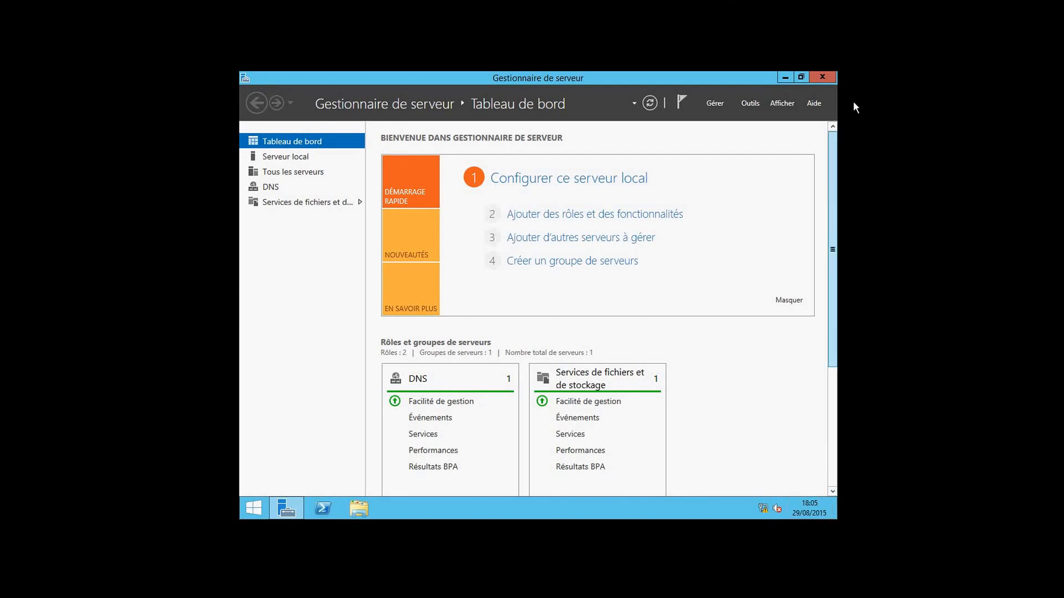
{"action": "left_click", "coordinate": [785, 78]}
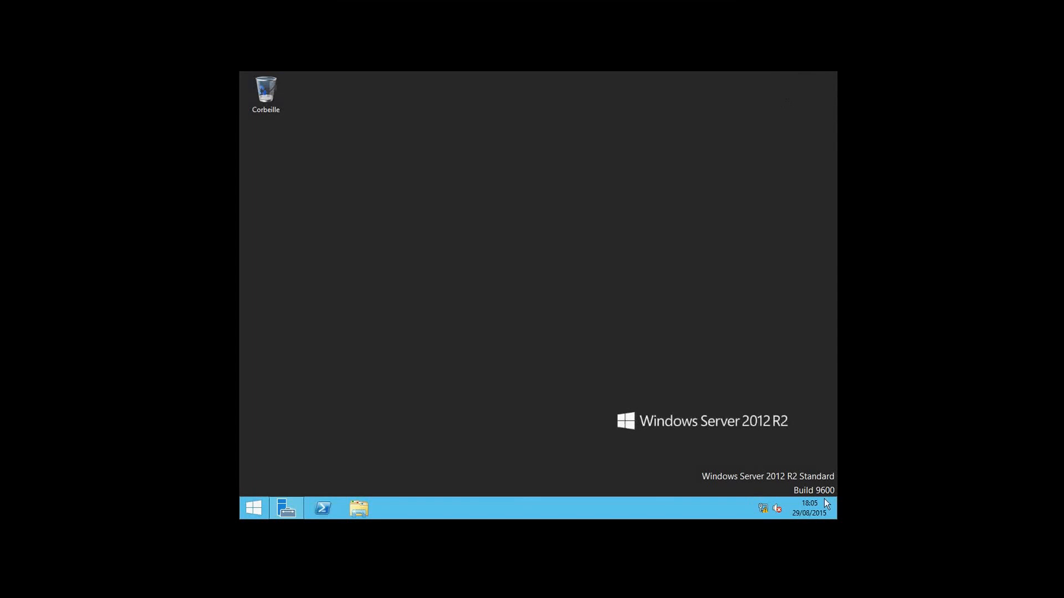
Search Windows for 'mmc' and launch the management console from the results
{"action": "mouse_move", "coordinate": [836, 483]}
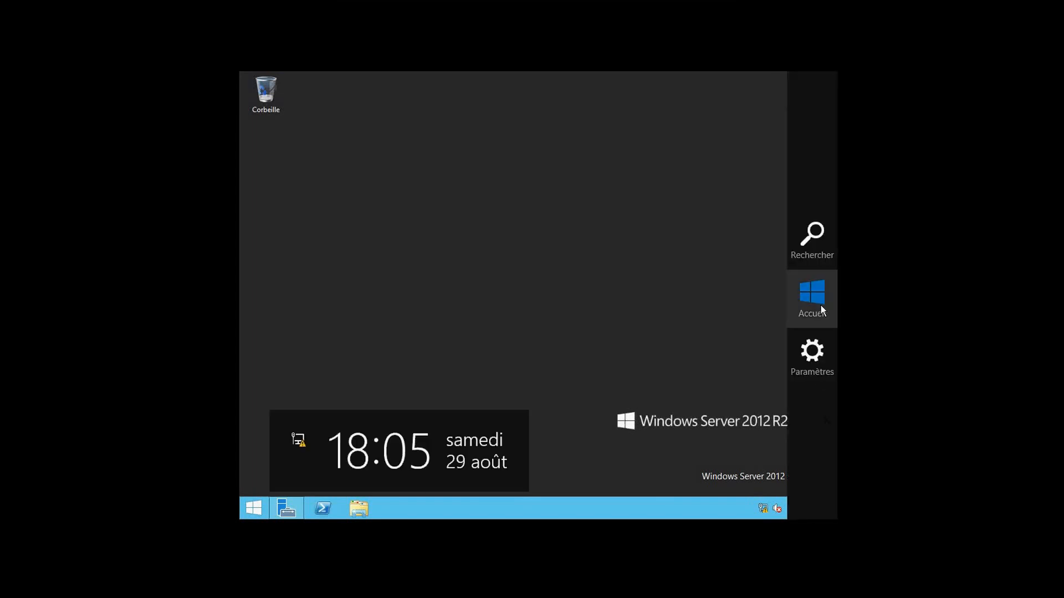
{"action": "left_click", "coordinate": [795, 247]}
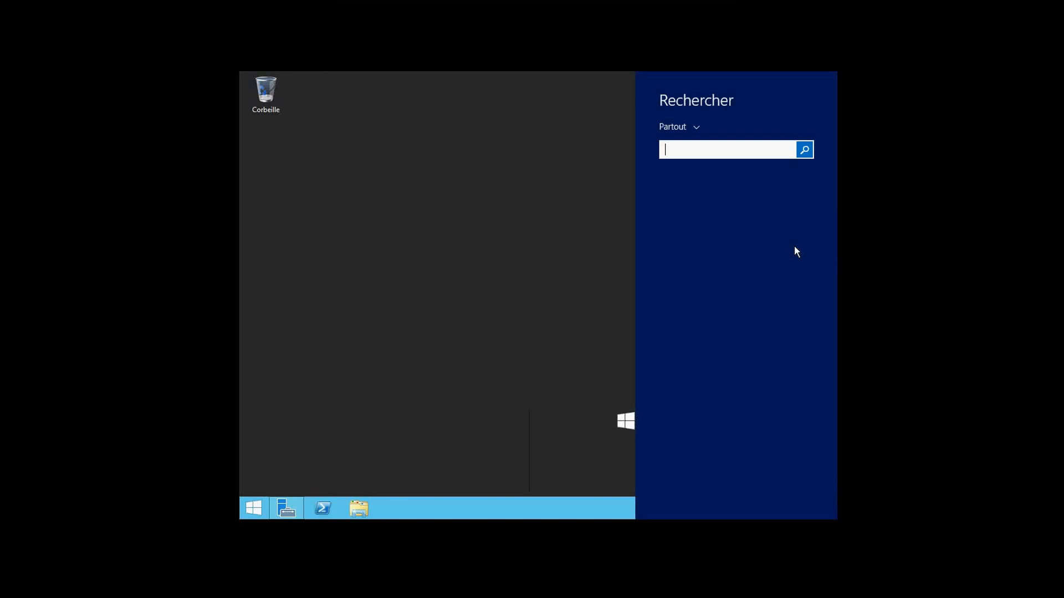
{"action": "type", "text": "mmc"}
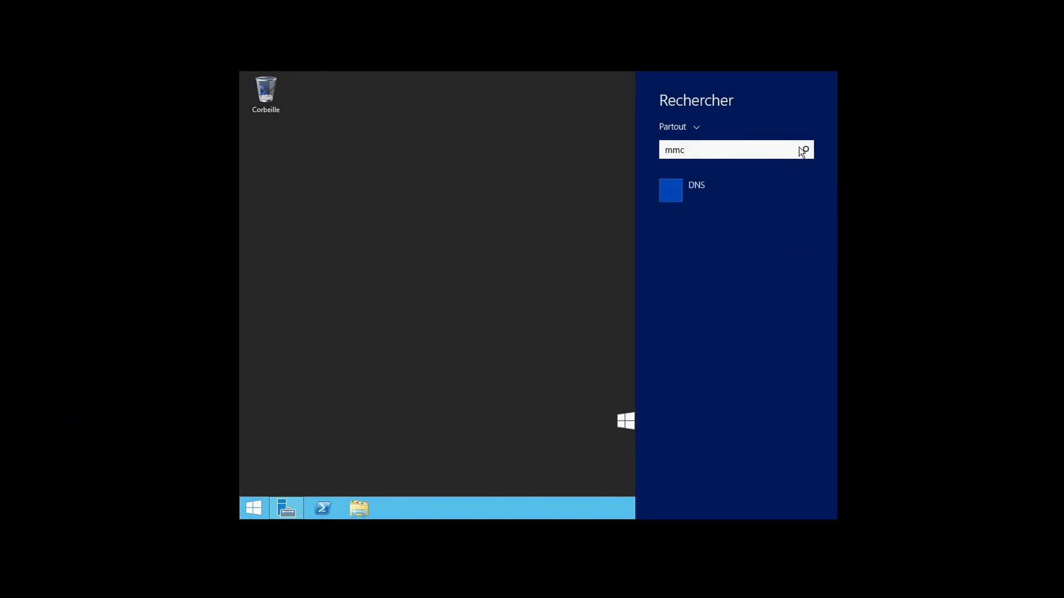
{"action": "key", "text": "Return"}
{"action": "left_click", "coordinate": [723, 176]}
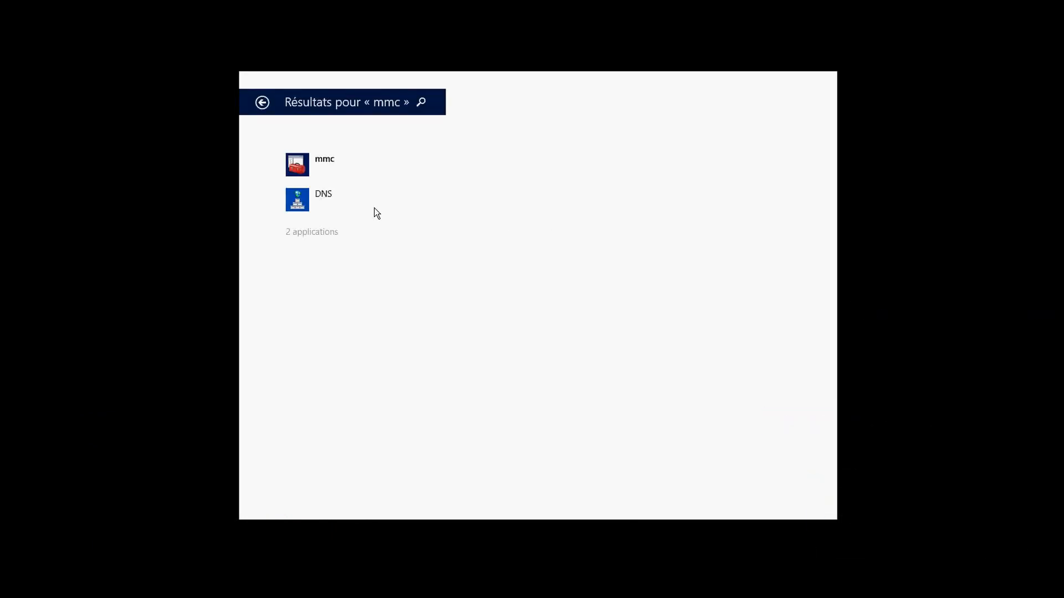
{"action": "left_click", "coordinate": [307, 165]}
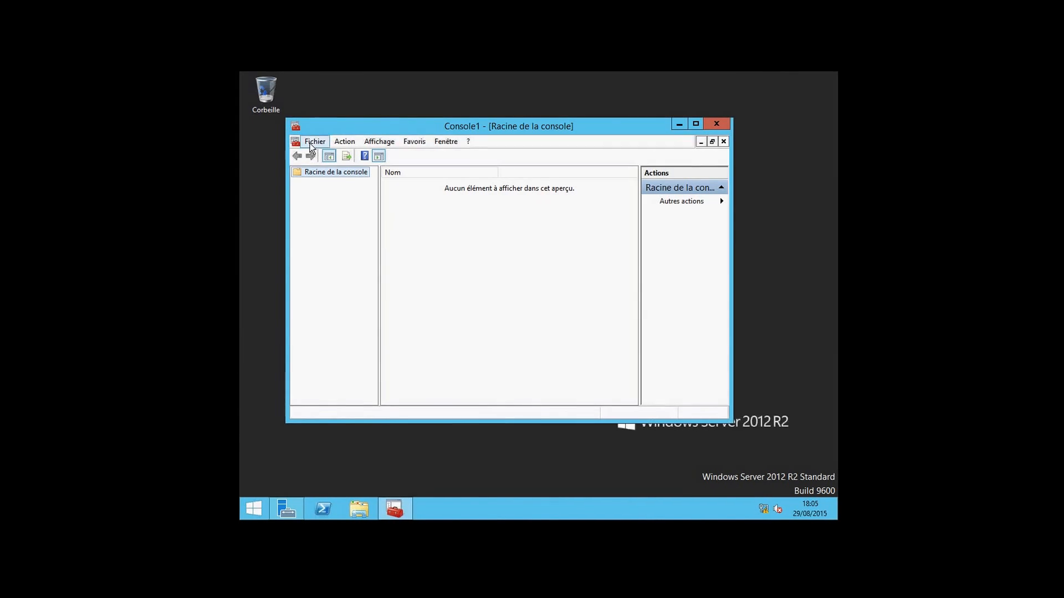
Add the Pare-feu Windows avec fonctions avancées de sécurité snap-in targeting the local computer
{"action": "left_click", "coordinate": [313, 142]}
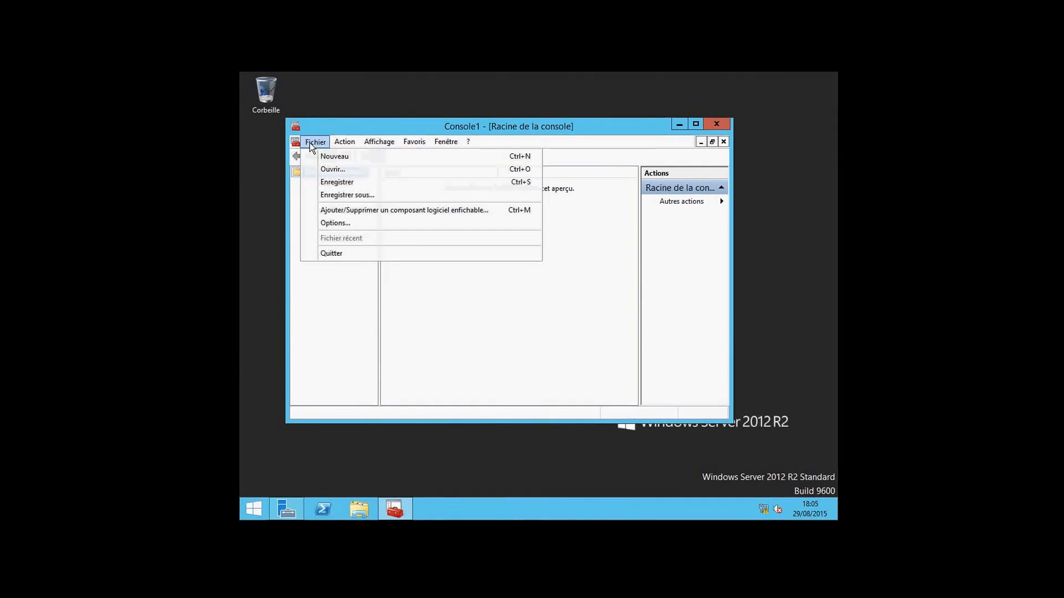
{"action": "left_click", "coordinate": [337, 213]}
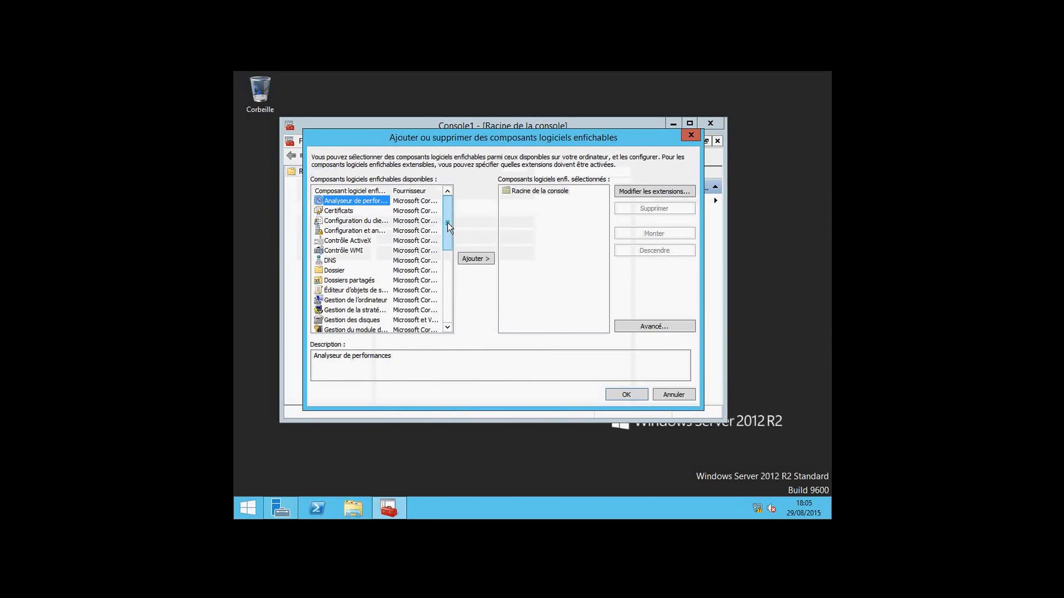
{"action": "left_click_drag", "start_coordinate": [448, 227], "coordinate": [441, 303]}
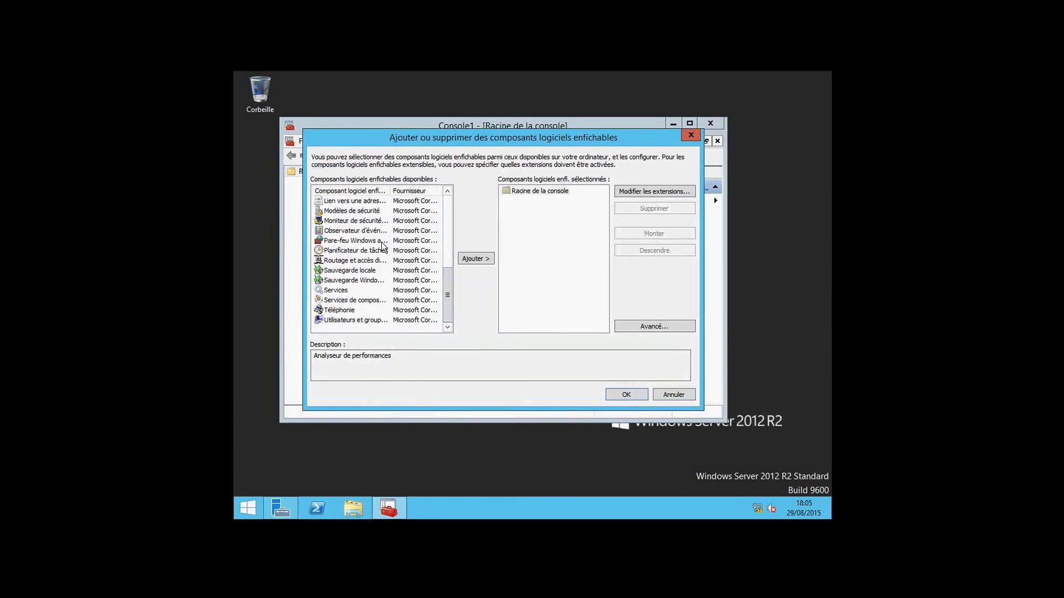
{"action": "left_click", "coordinate": [381, 241]}
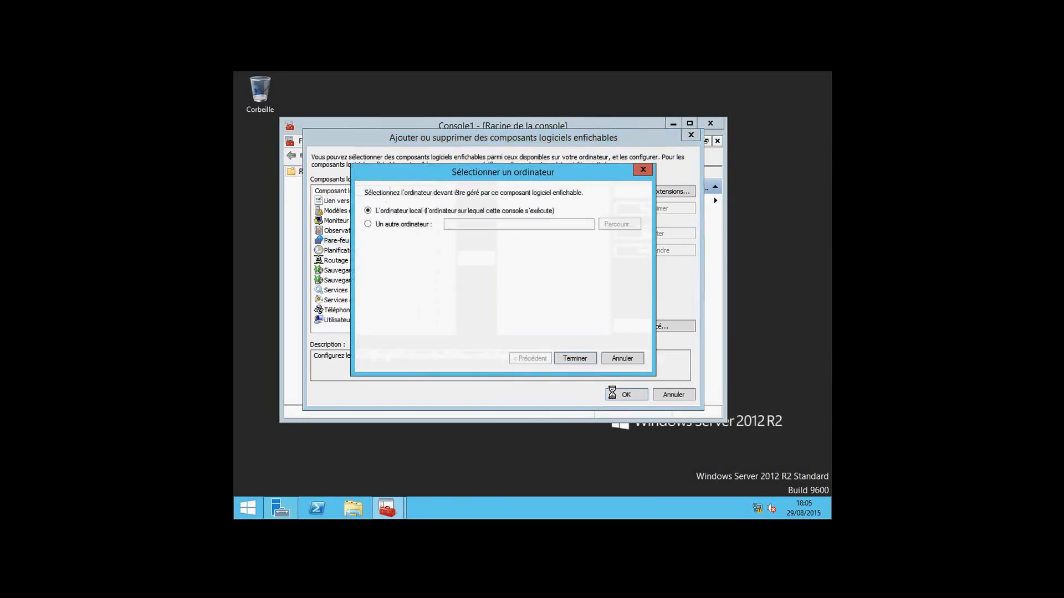
{"action": "left_click", "coordinate": [583, 356]}
{"action": "left_click", "coordinate": [626, 394]}
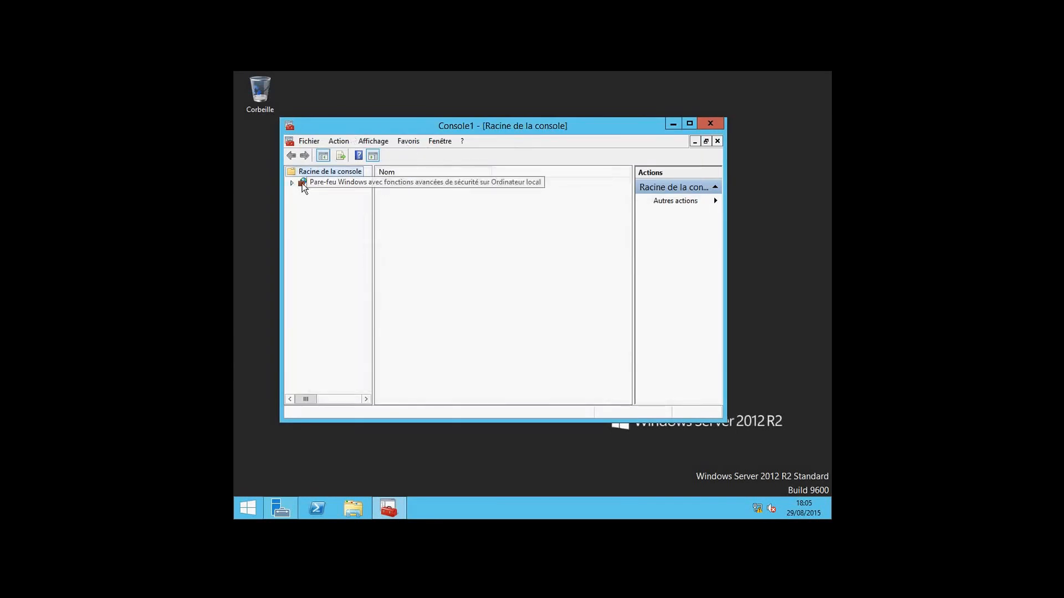
Under Inbound Rules, enable the Accès réseau COM+ (DCOM-In) and COM+ remote administration rules
{"action": "left_click", "coordinate": [292, 184]}
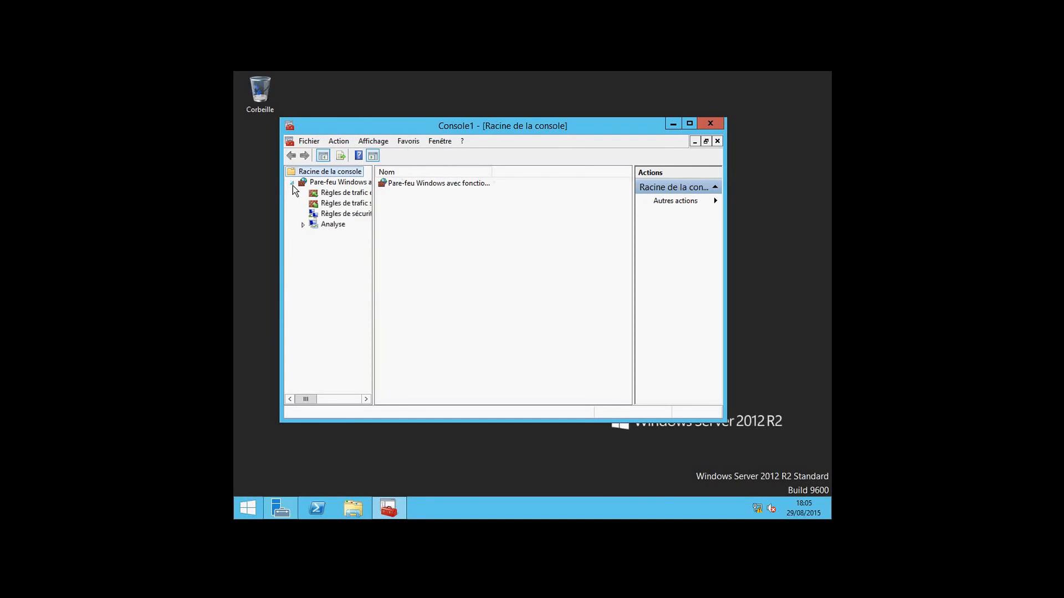
{"action": "left_click", "coordinate": [330, 194]}
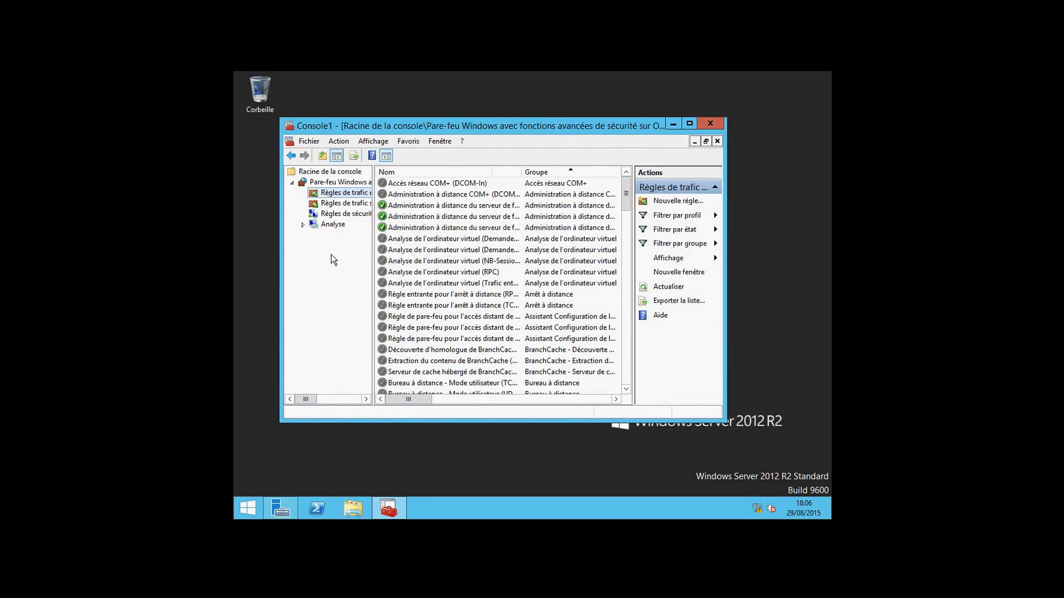
{"action": "left_click", "coordinate": [391, 184]}
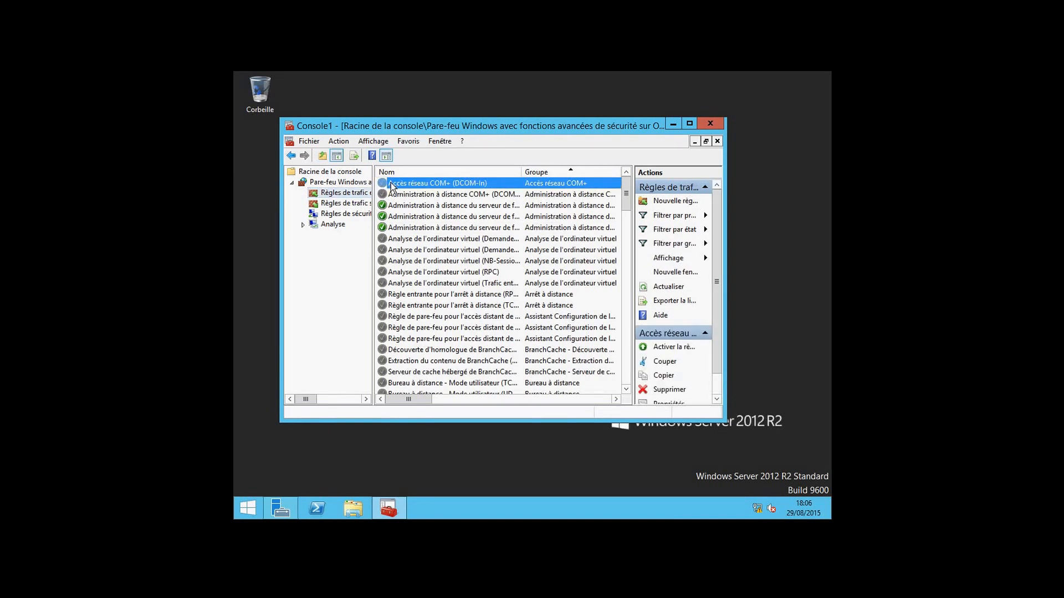
{"action": "right_click", "coordinate": [391, 183]}
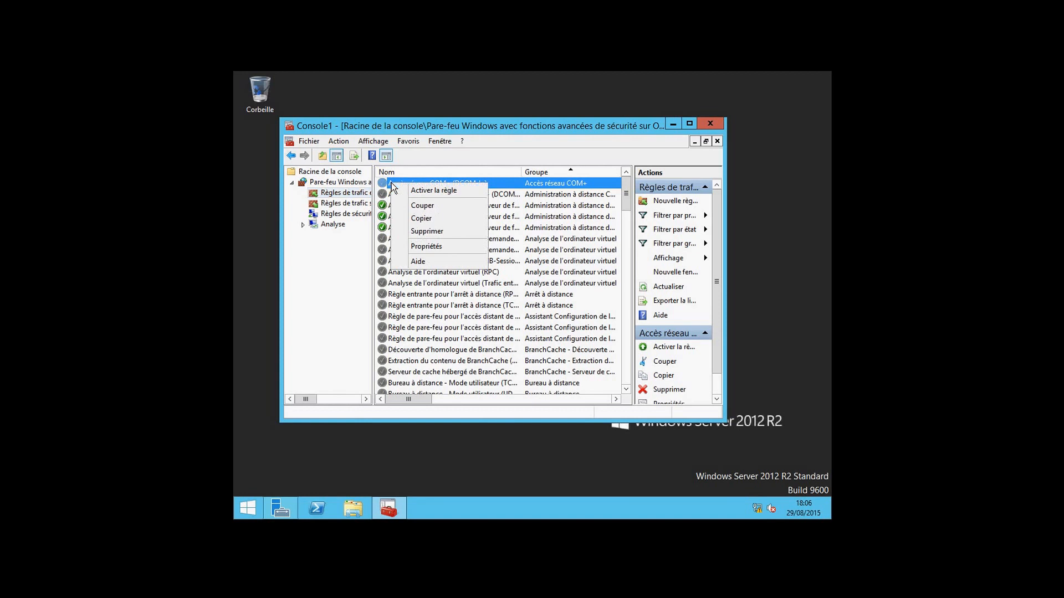
{"action": "left_click", "coordinate": [405, 189]}
{"action": "left_click", "coordinate": [406, 195]}
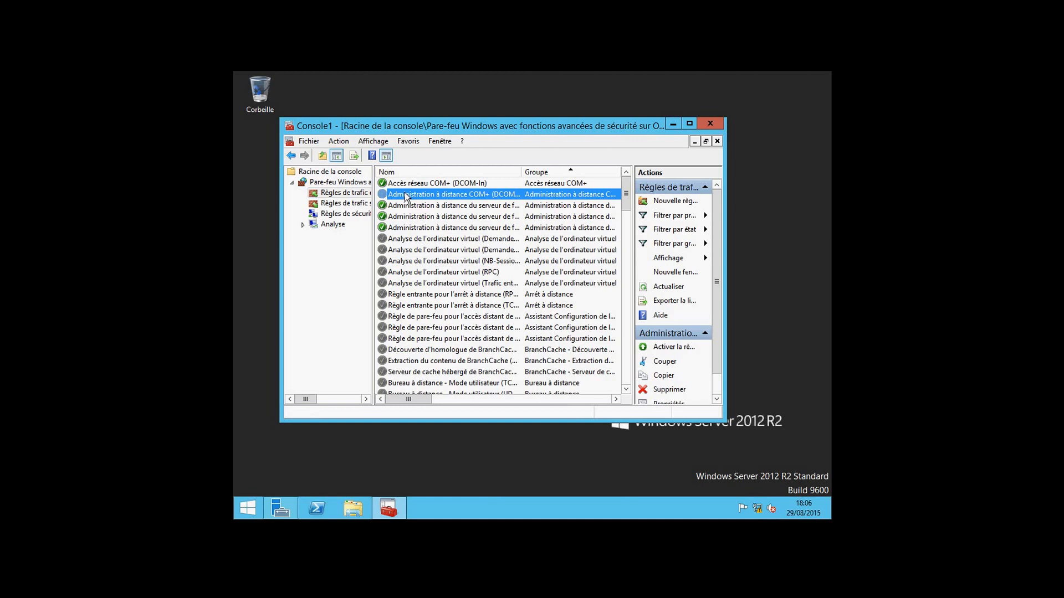
{"action": "right_click", "coordinate": [406, 196]}
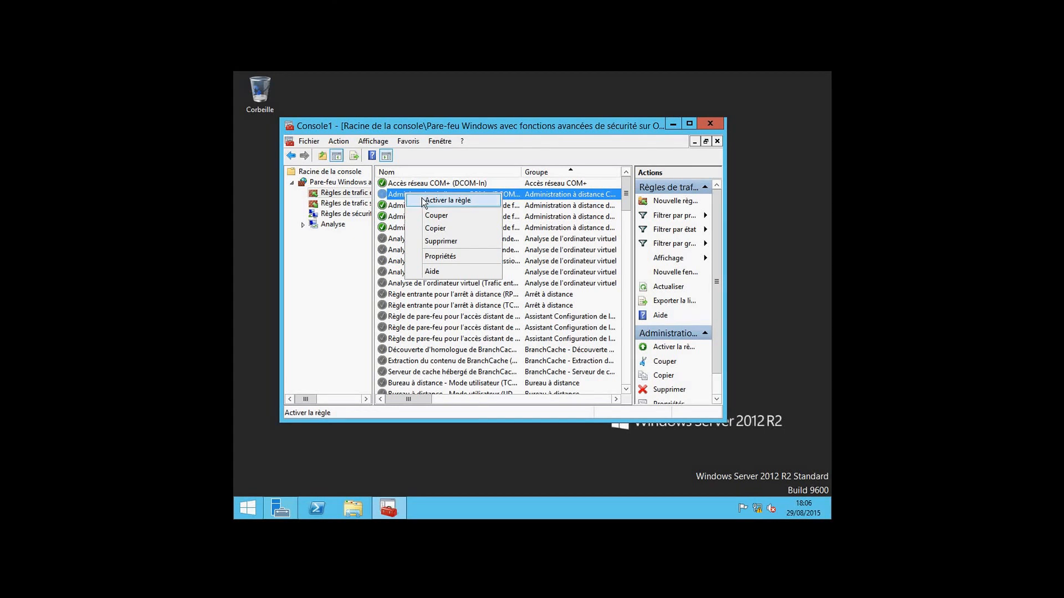
{"action": "left_click", "coordinate": [430, 201]}
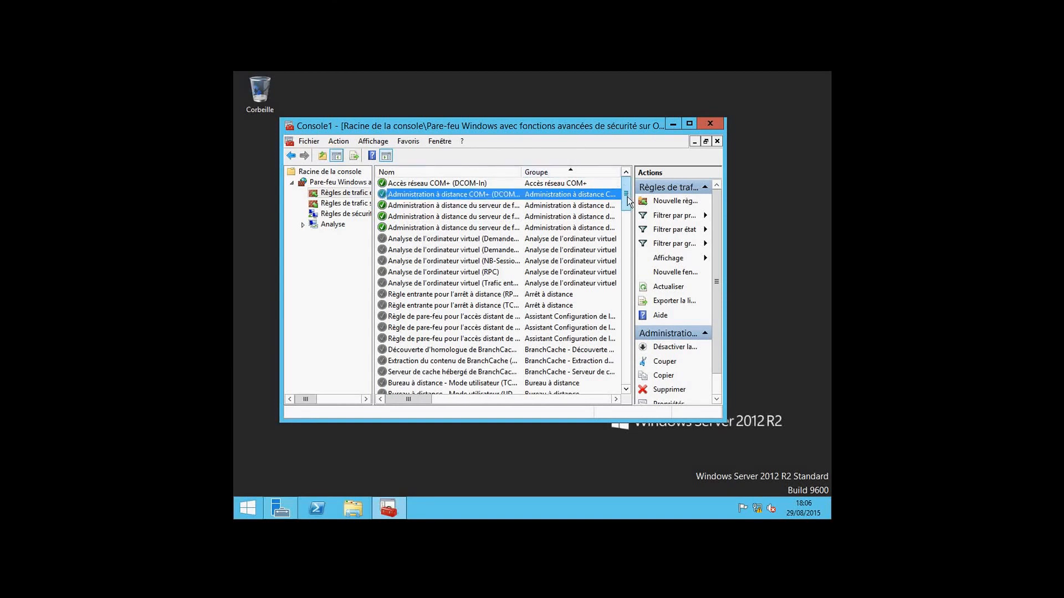
Enable the three Gestion des services à distance rules: NP-Entrée, RPC and RPC-EPMAP
{"action": "left_click_drag", "start_coordinate": [626, 192], "coordinate": [627, 199]}
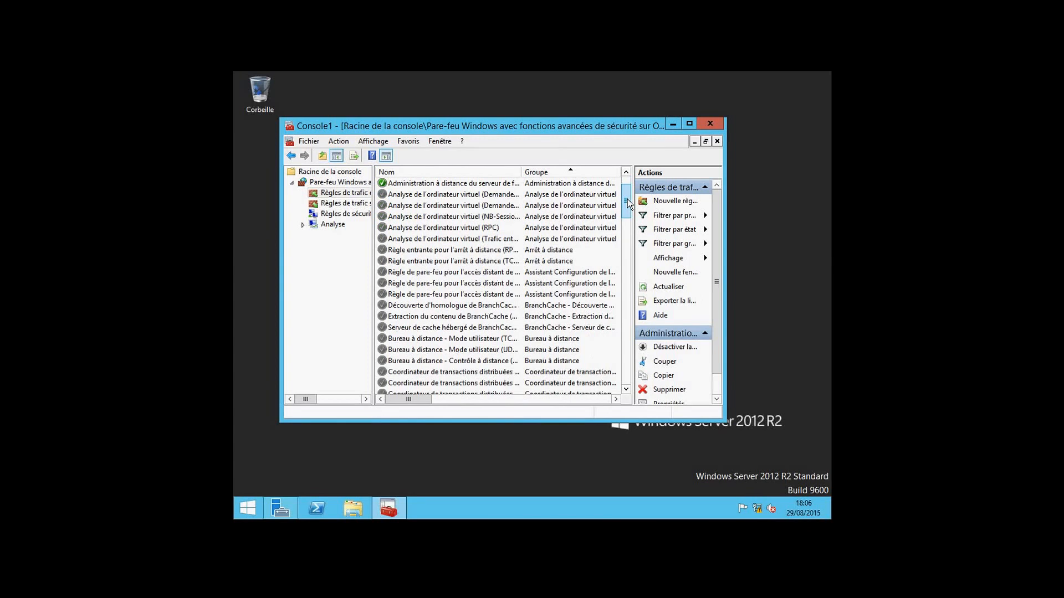
{"action": "left_click_drag", "start_coordinate": [627, 204], "coordinate": [628, 230]}
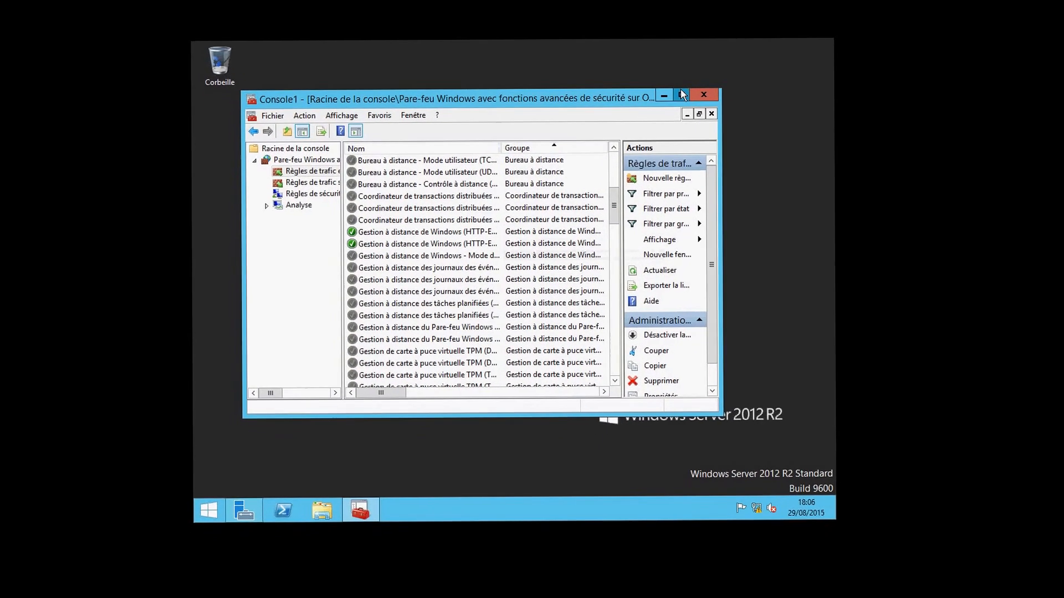
{"action": "left_click", "coordinate": [671, 120]}
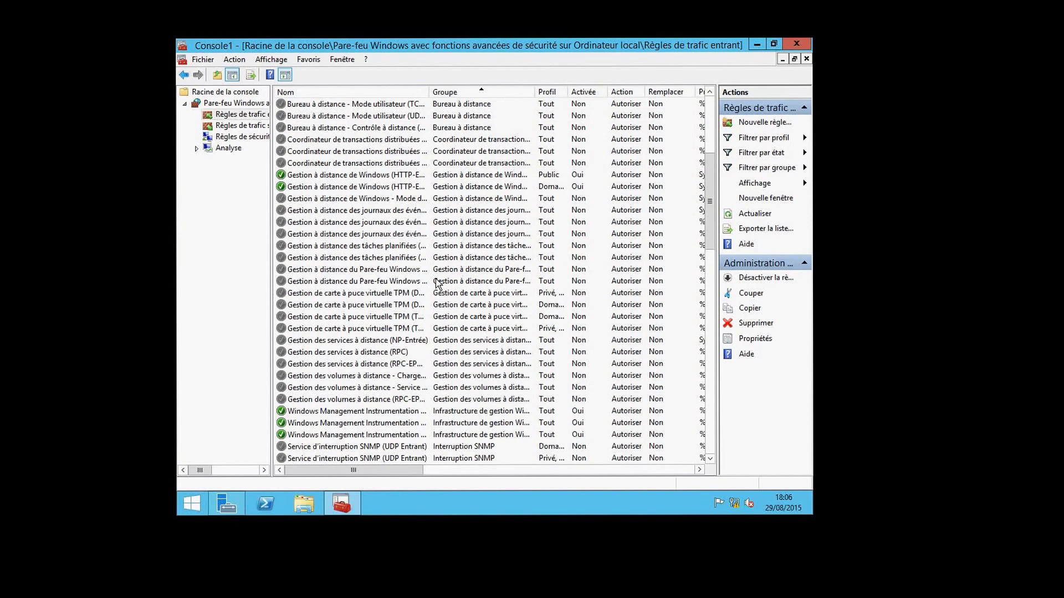
{"action": "left_click", "coordinate": [380, 352]}
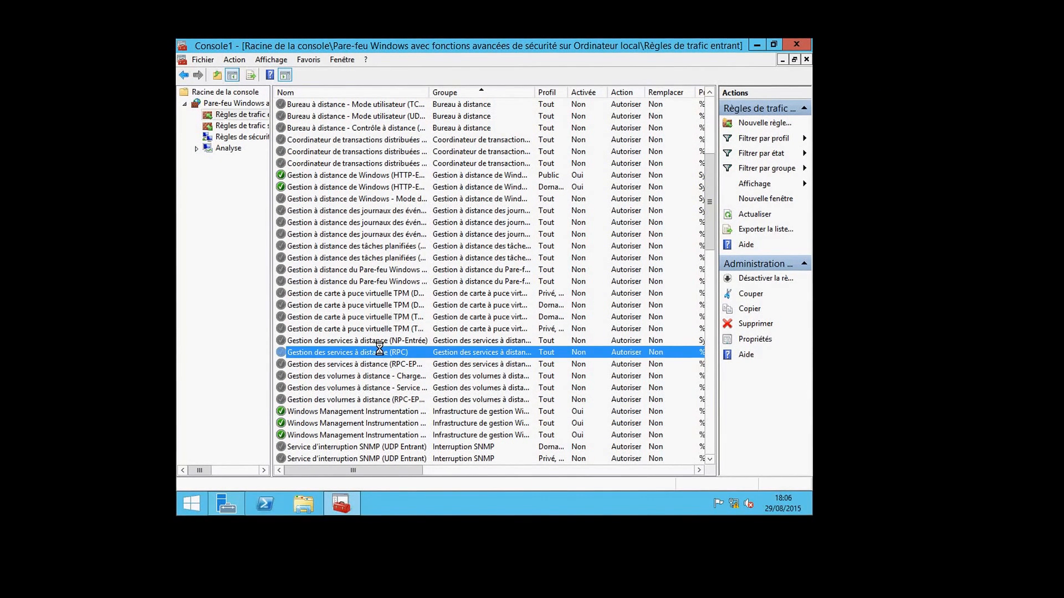
{"action": "left_click", "coordinate": [377, 340]}
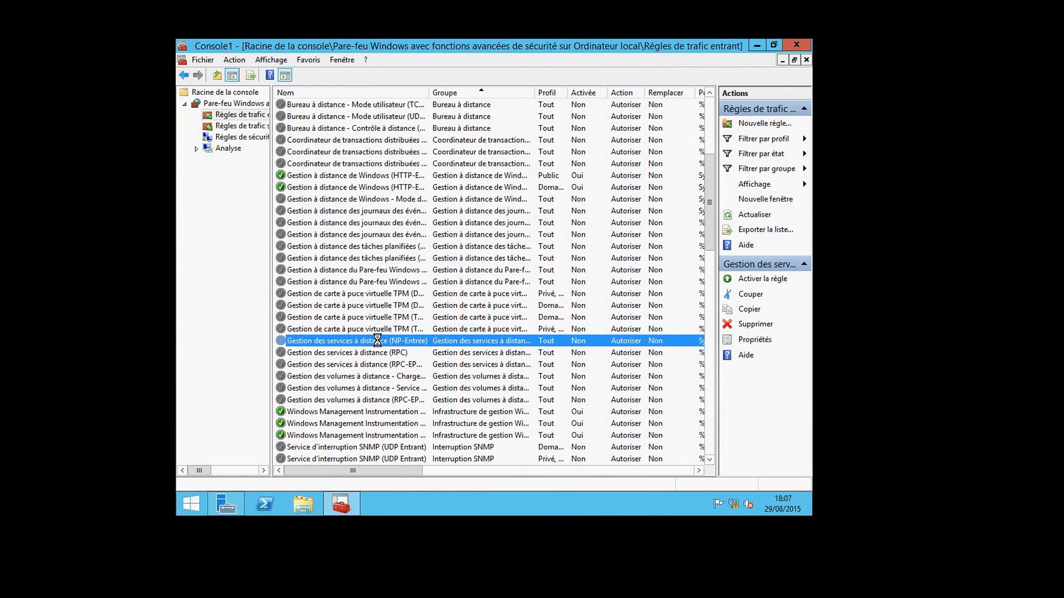
{"action": "right_click", "coordinate": [377, 340]}
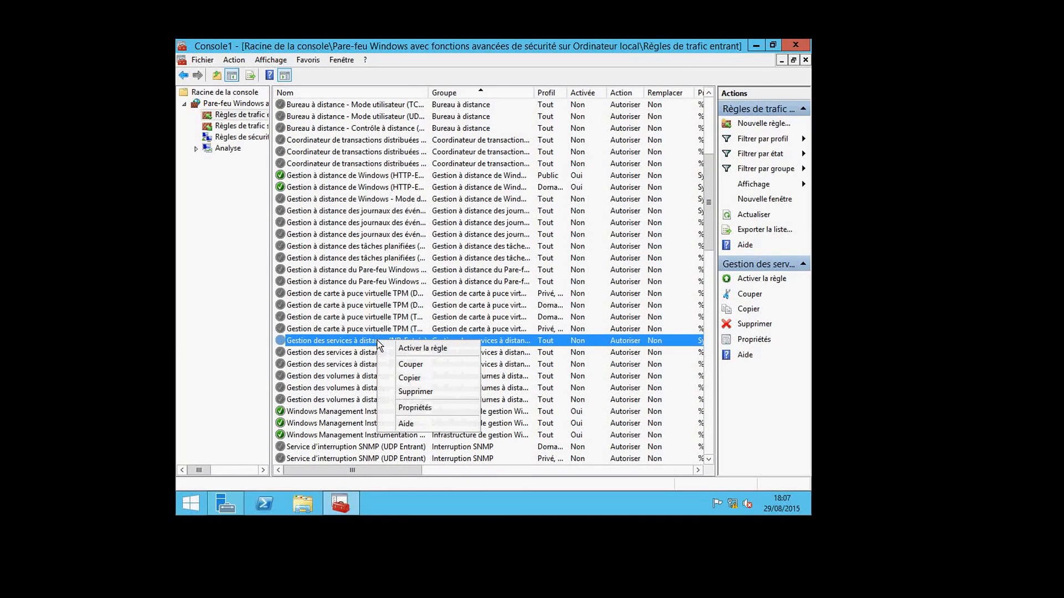
{"action": "left_click", "coordinate": [395, 350]}
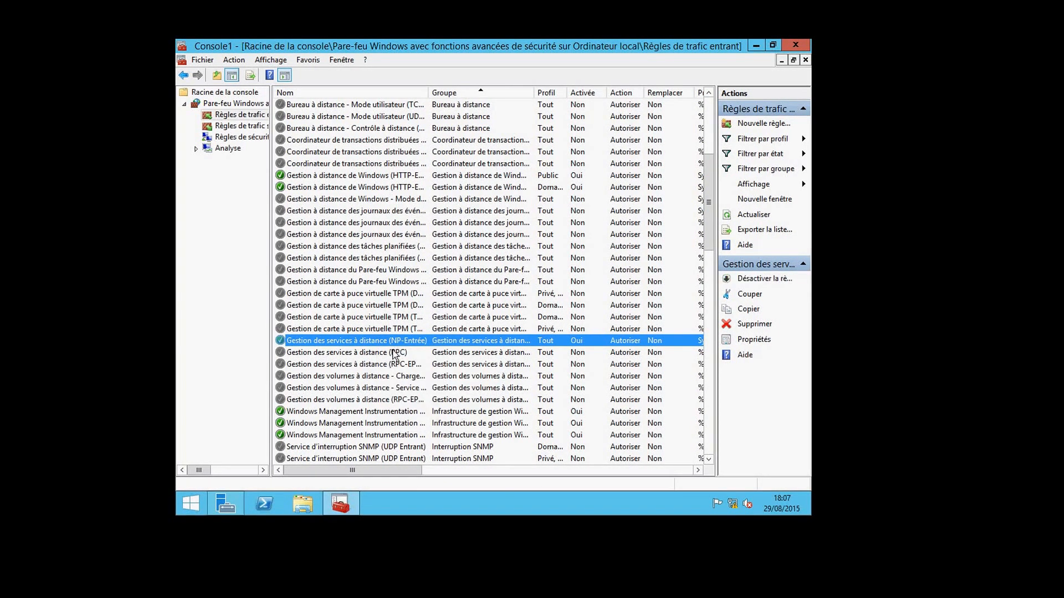
{"action": "right_click", "coordinate": [395, 352]}
{"action": "left_click", "coordinate": [401, 358]}
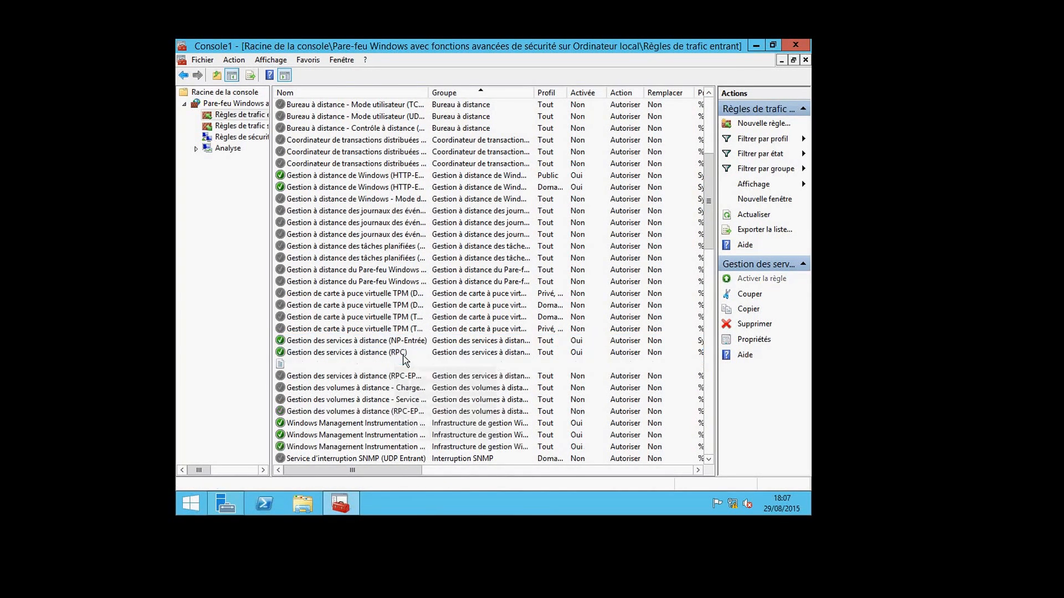
{"action": "left_click", "coordinate": [403, 365]}
{"action": "right_click", "coordinate": [416, 366]}
{"action": "left_click", "coordinate": [428, 374]}
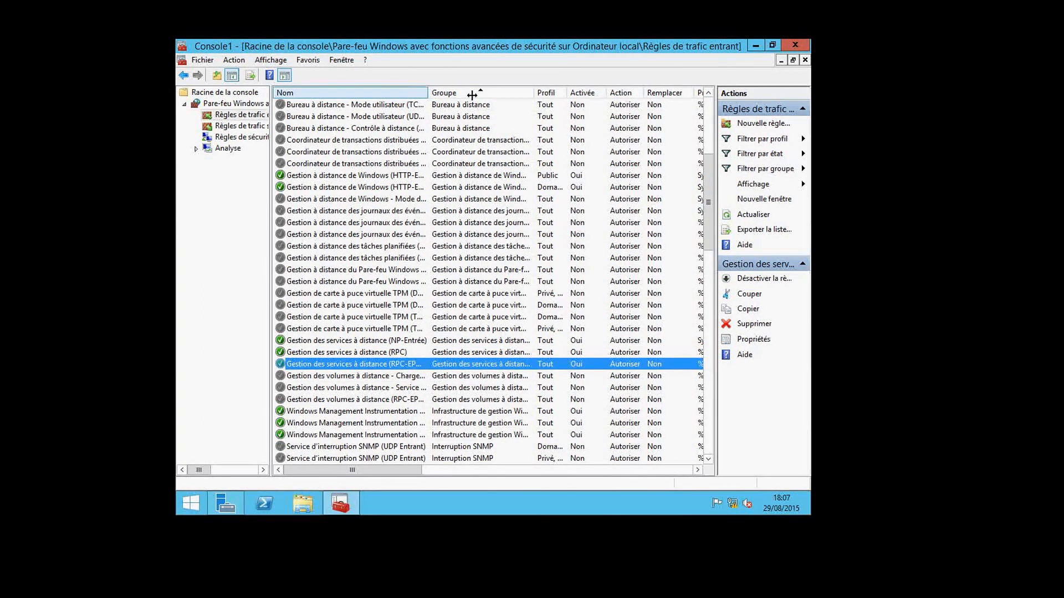
Enable the three Gestion des volumes à distance rules: RPC-EPMAP, loader and virtual disk service
{"action": "left_click_drag", "start_coordinate": [427, 92], "coordinate": [472, 93]}
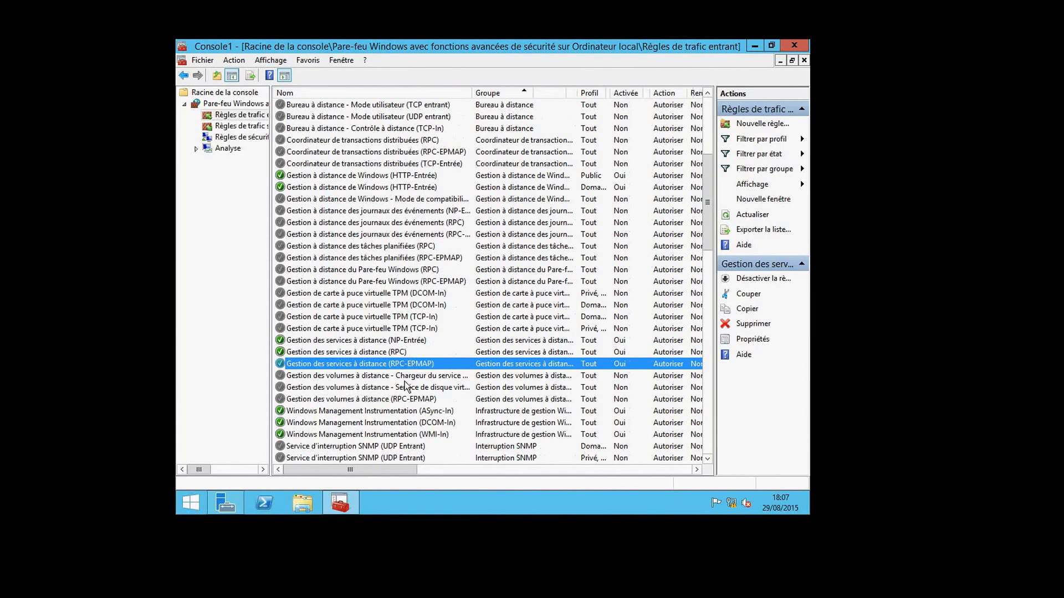
{"action": "left_click", "coordinate": [403, 390]}
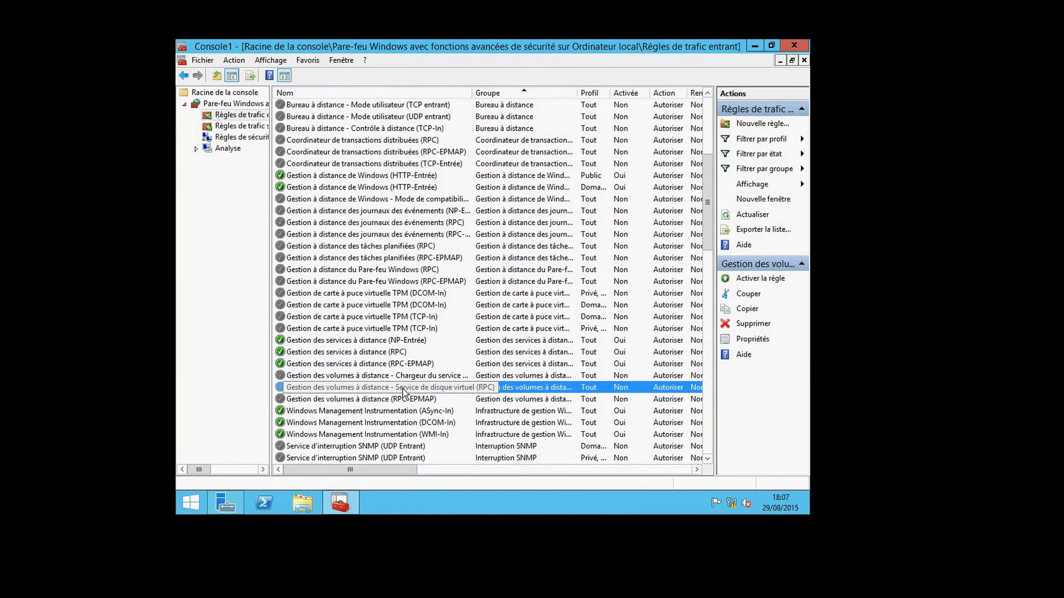
{"action": "left_click", "coordinate": [401, 399]}
{"action": "right_click", "coordinate": [398, 398]}
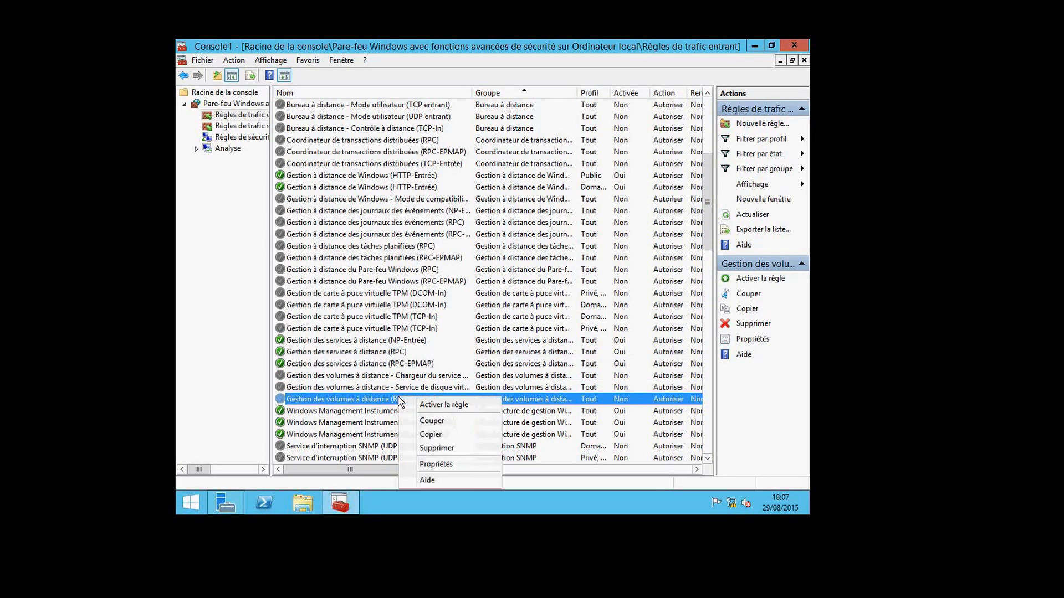
{"action": "left_click", "coordinate": [416, 408]}
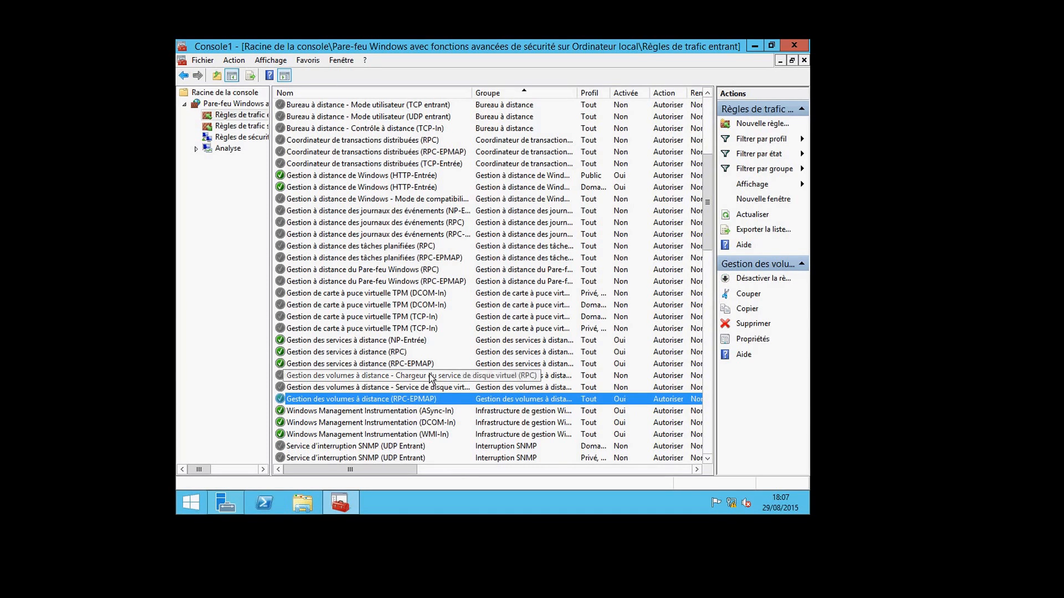
{"action": "left_click", "coordinate": [430, 377]}
{"action": "right_click", "coordinate": [430, 377]}
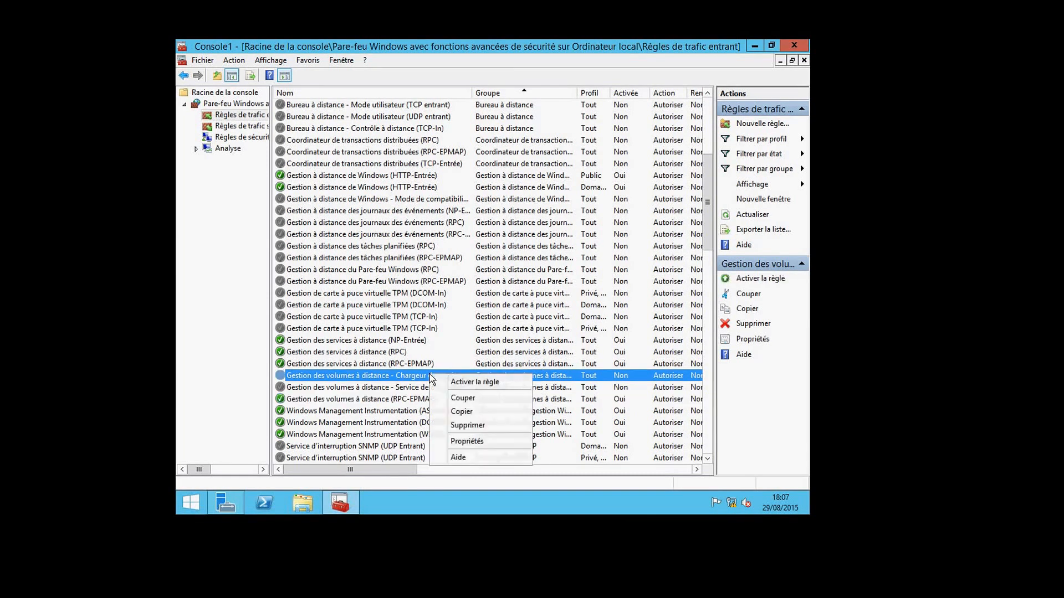
{"action": "left_click", "coordinate": [431, 382]}
{"action": "left_click", "coordinate": [431, 388]}
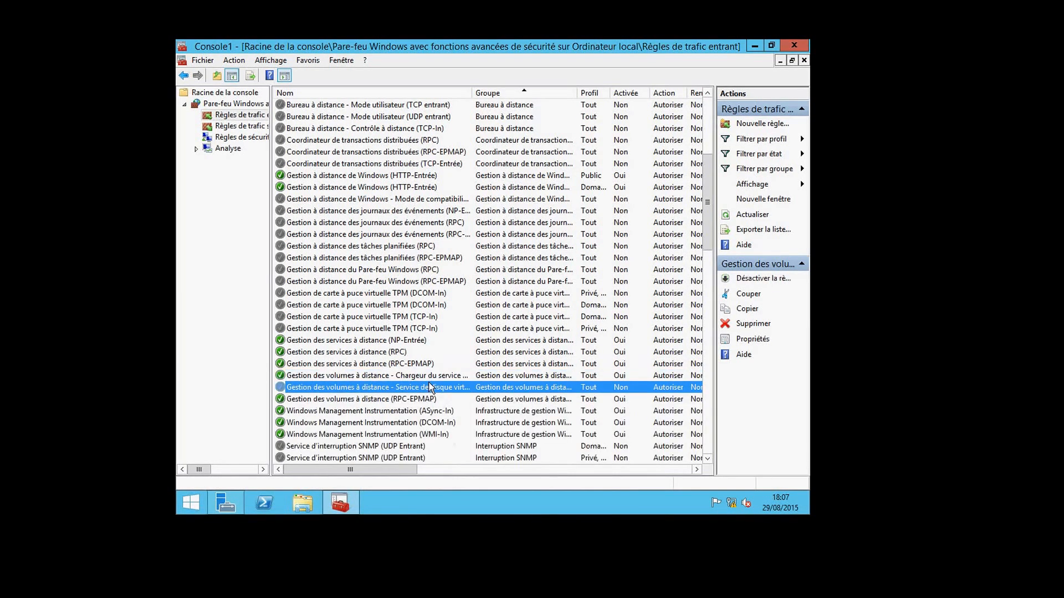
{"action": "right_click", "coordinate": [431, 388]}
{"action": "left_click", "coordinate": [441, 391]}
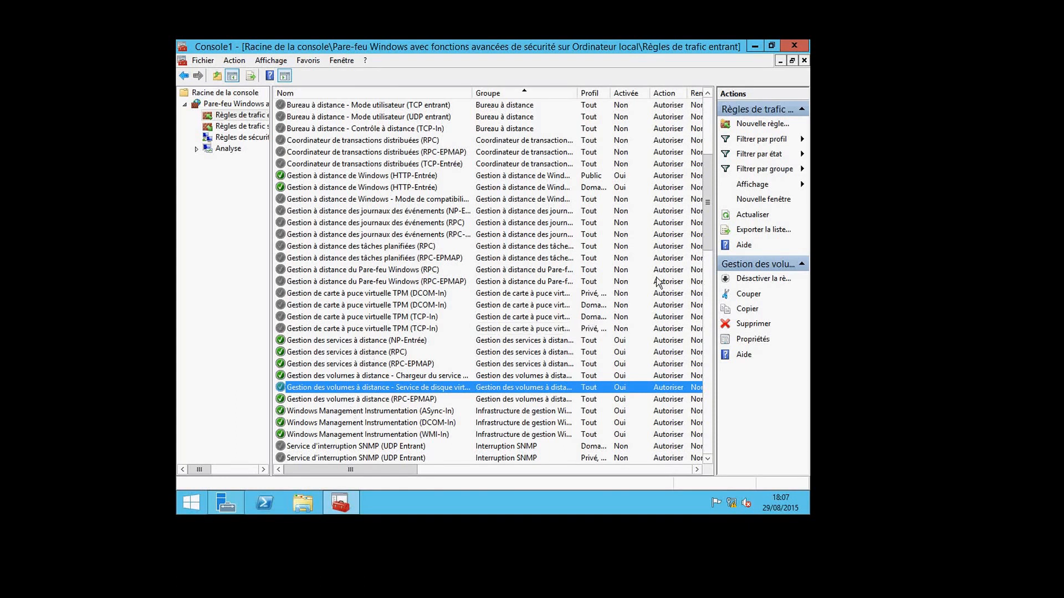
Scroll VM2's inbound rules to confirm COM+ and remote volume management rules are enabled, then leave VM2's window
{"action": "left_click_drag", "start_coordinate": [713, 198], "coordinate": [712, 154]}
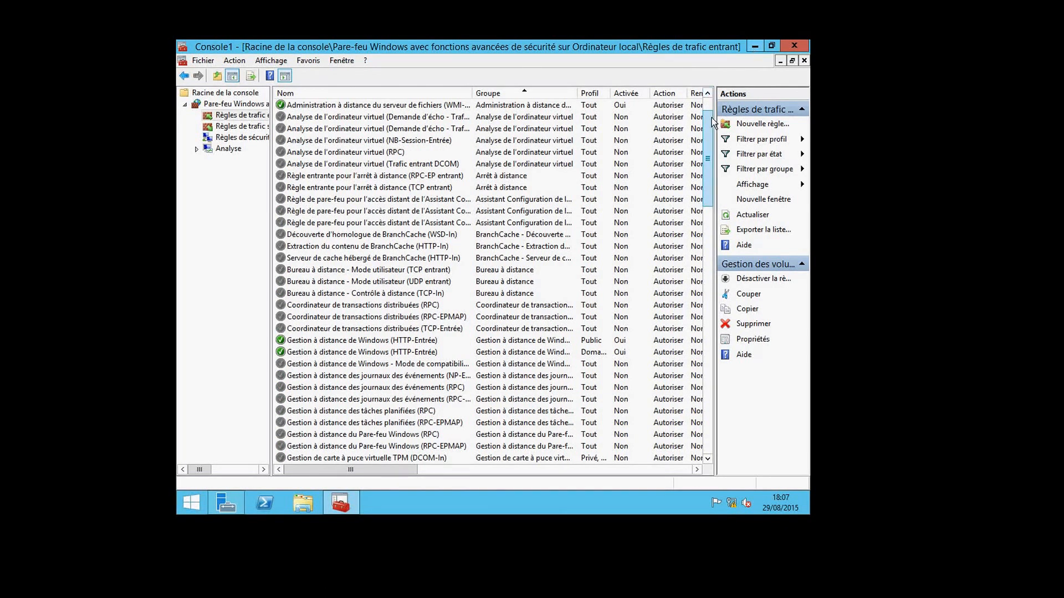
{"action": "left_click_drag", "start_coordinate": [710, 117], "coordinate": [709, 92]}
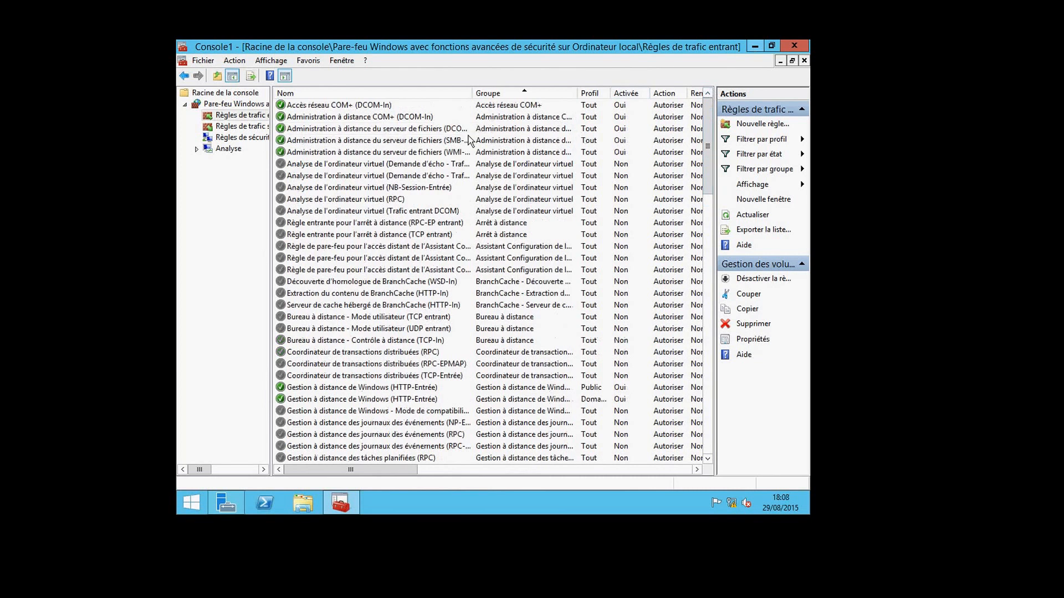
{"action": "left_click_drag", "start_coordinate": [711, 107], "coordinate": [710, 168]}
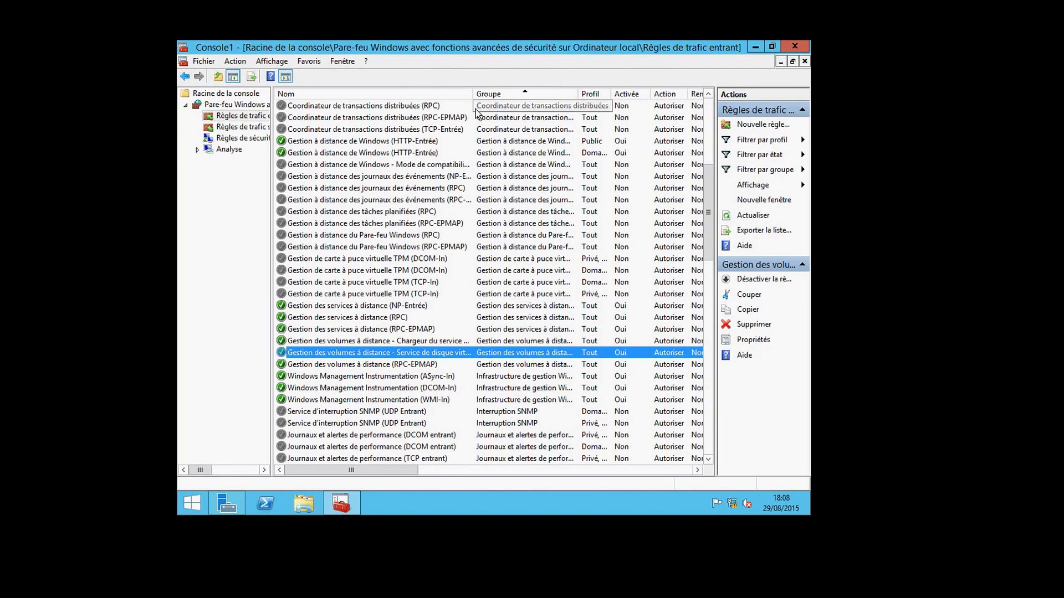
{"action": "mouse_move", "coordinate": [708, 166]}
{"action": "left_mouse_down"}
{"action": "mouse_move", "coordinate": [708, 114]}
{"action": "mouse_move", "coordinate": [708, 166]}
{"action": "left_mouse_up"}
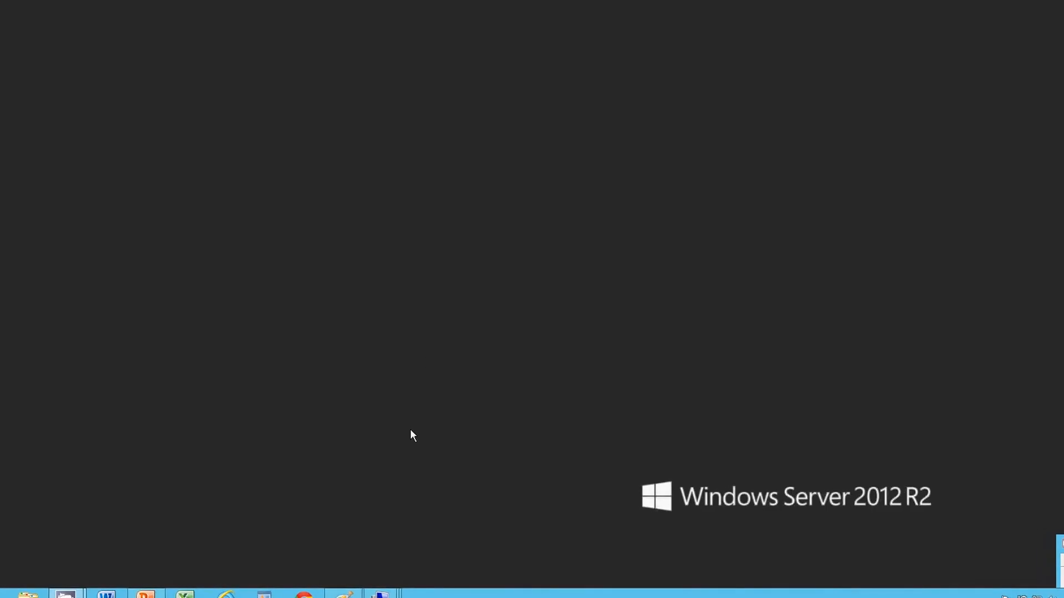
From vm1's Server Manager, launch Computer Management for VM2 and dismiss the firewall connection error
{"action": "mouse_move", "coordinate": [382, 593]}
{"action": "left_click", "coordinate": [269, 588]}
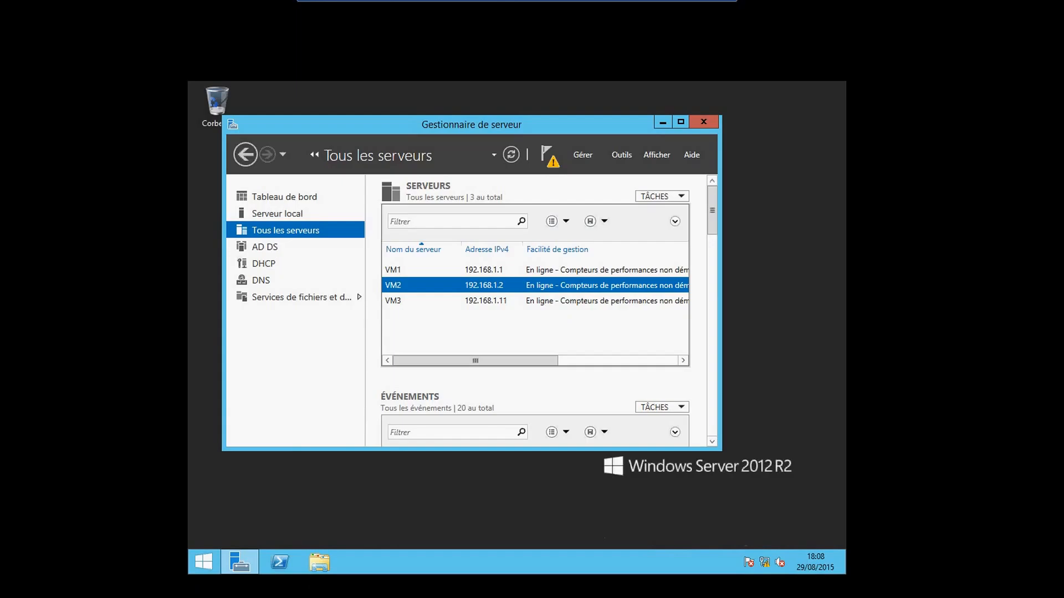
{"action": "right_click", "coordinate": [432, 290]}
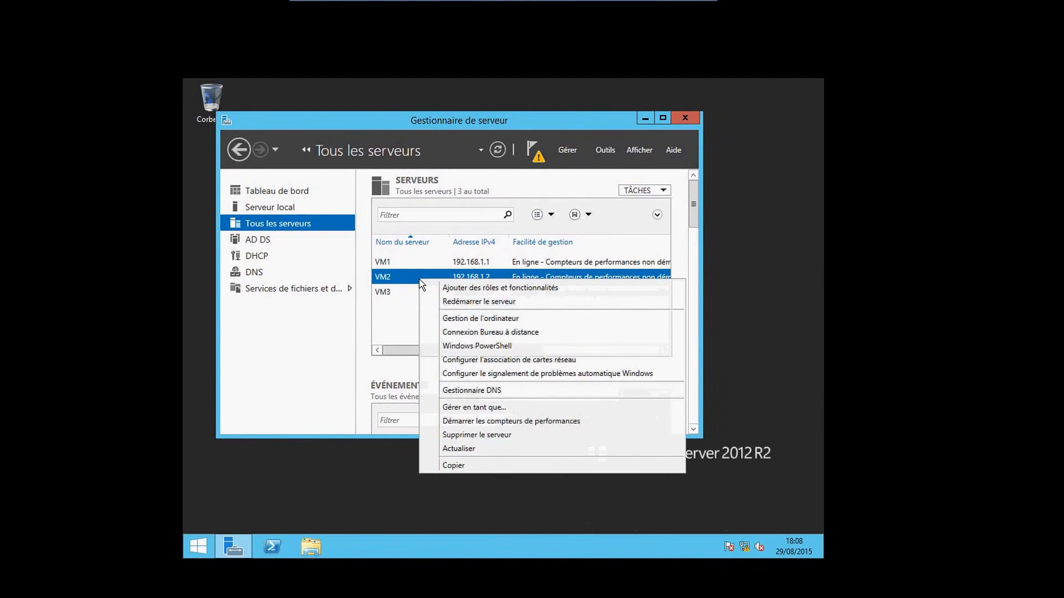
{"action": "left_click", "coordinate": [446, 319]}
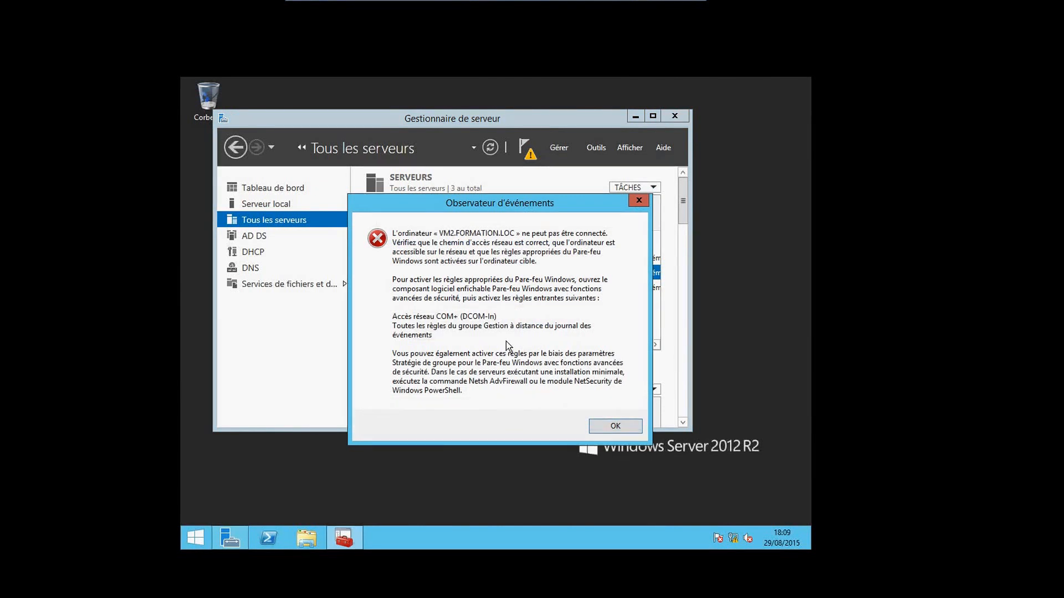
{"action": "left_click", "coordinate": [609, 425]}
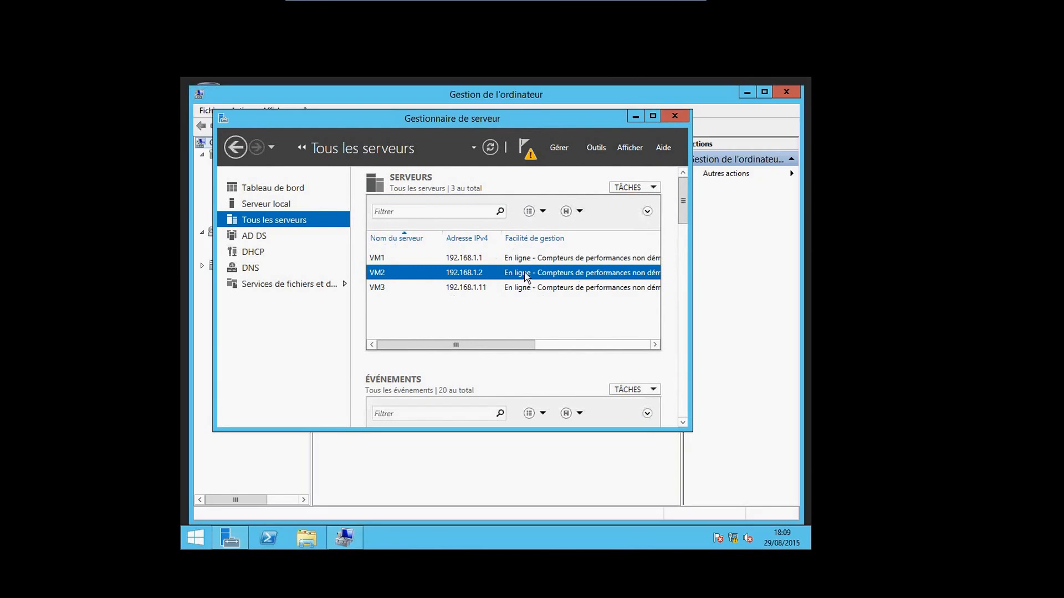
Display VM2's Disk Management with Disque 0, its C: volume and the CD-ROM in a maximized window
{"action": "left_click", "coordinate": [636, 117]}
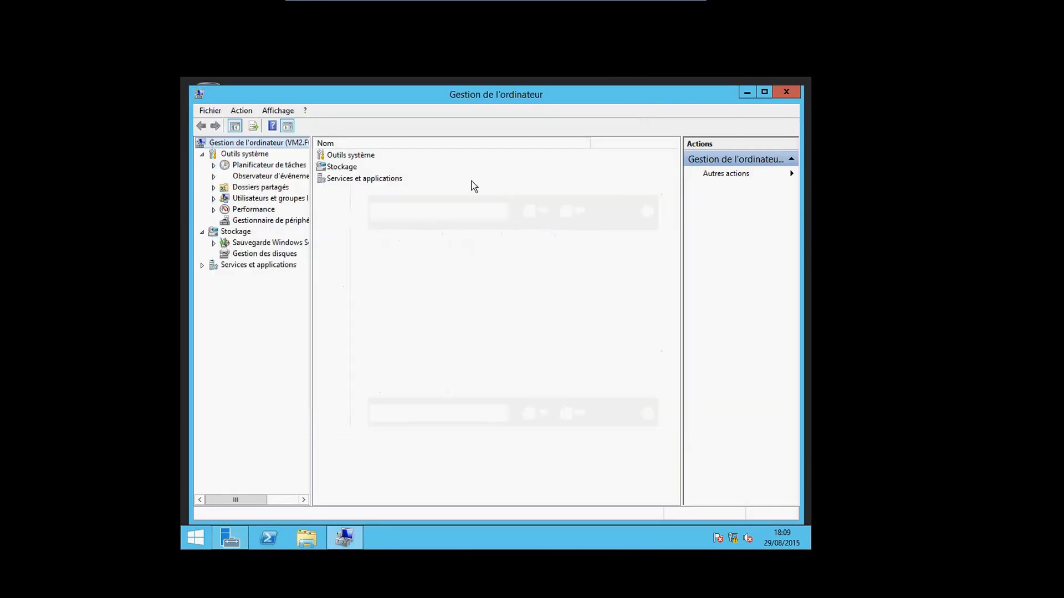
{"action": "left_click", "coordinate": [270, 255]}
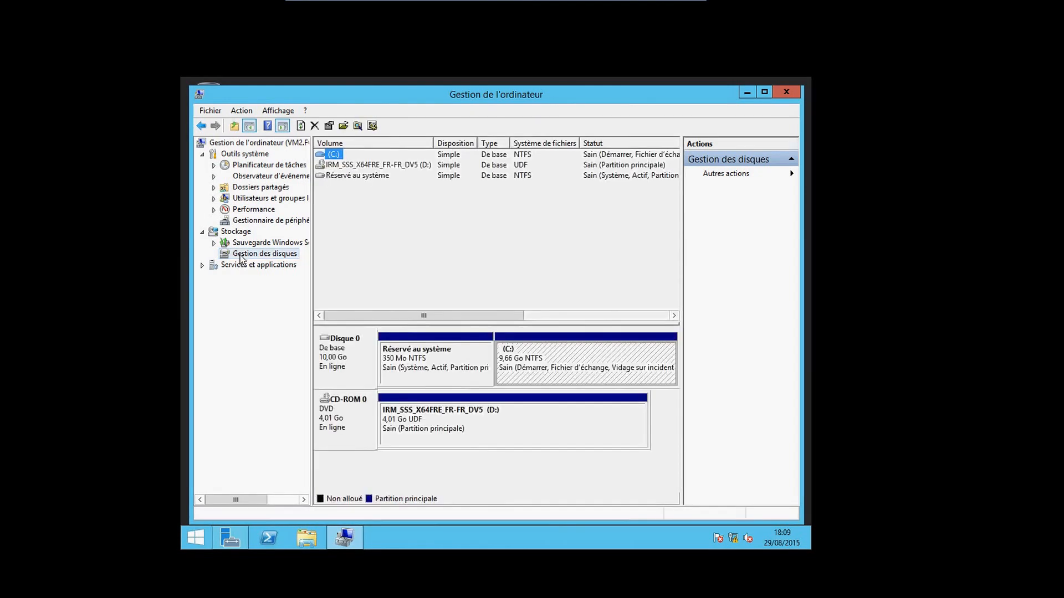
{"action": "left_click", "coordinate": [312, 143]}
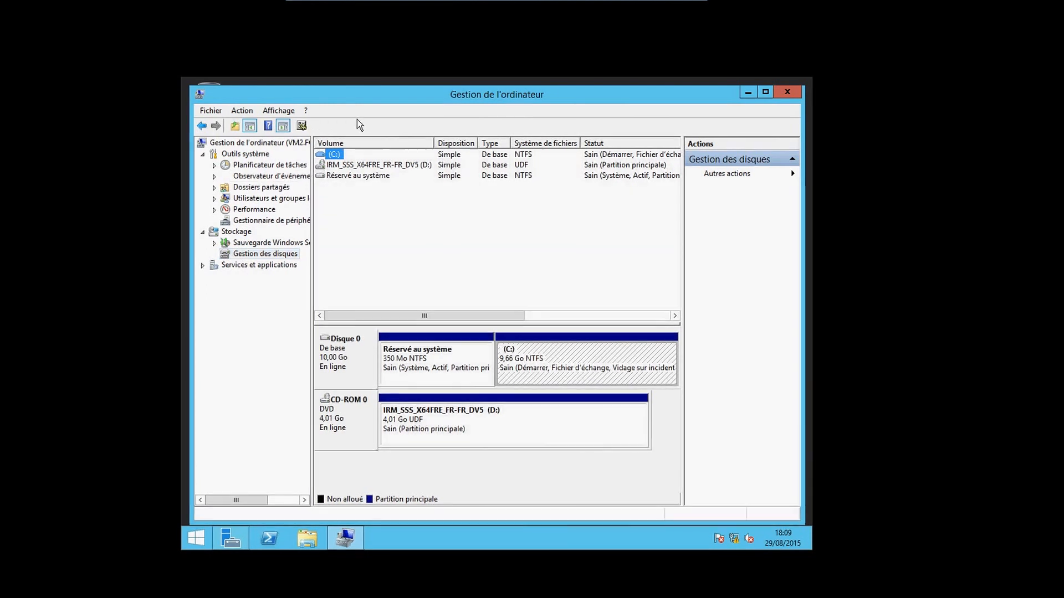
{"action": "left_click", "coordinate": [765, 92]}
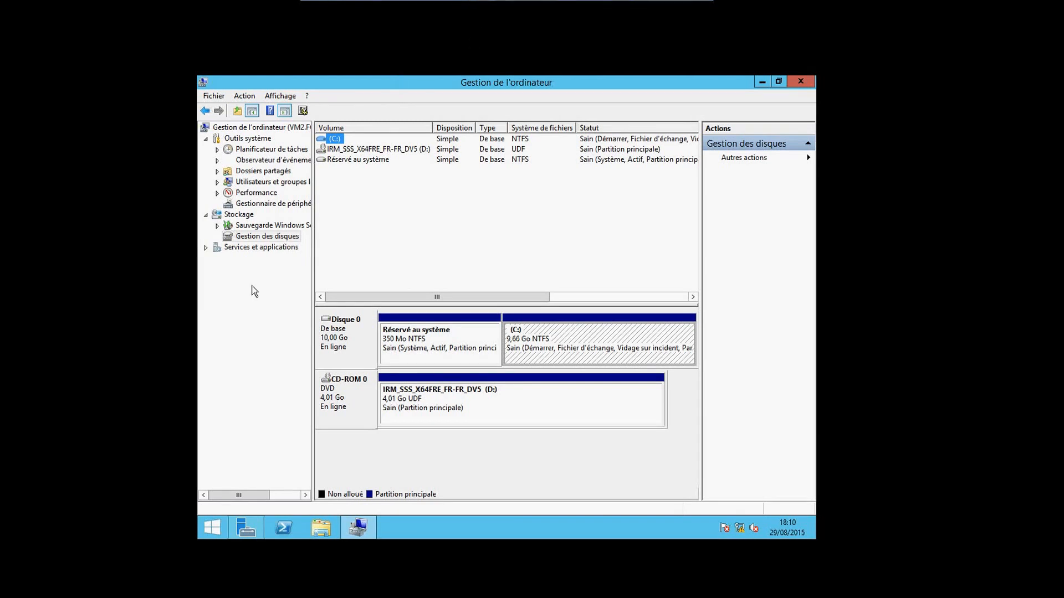
{"action": "left_click", "coordinate": [235, 237]}
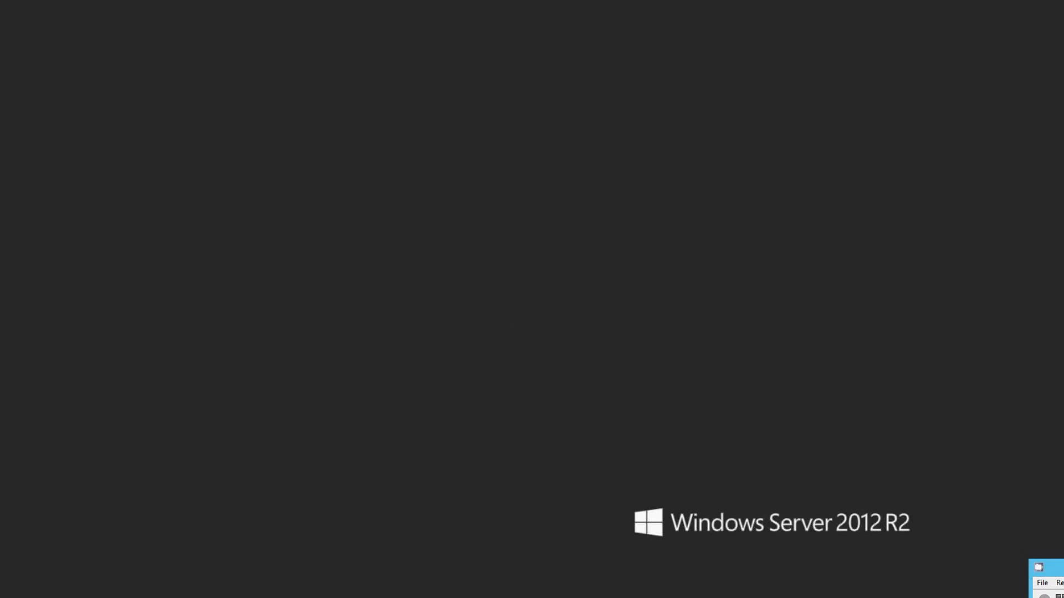
Add a Paint note below 'ajout un role dhcp': VM2 storage management needs DCOM, NP entrée and RPC firewall rules
{"action": "key", "text": "alt+Tab"}
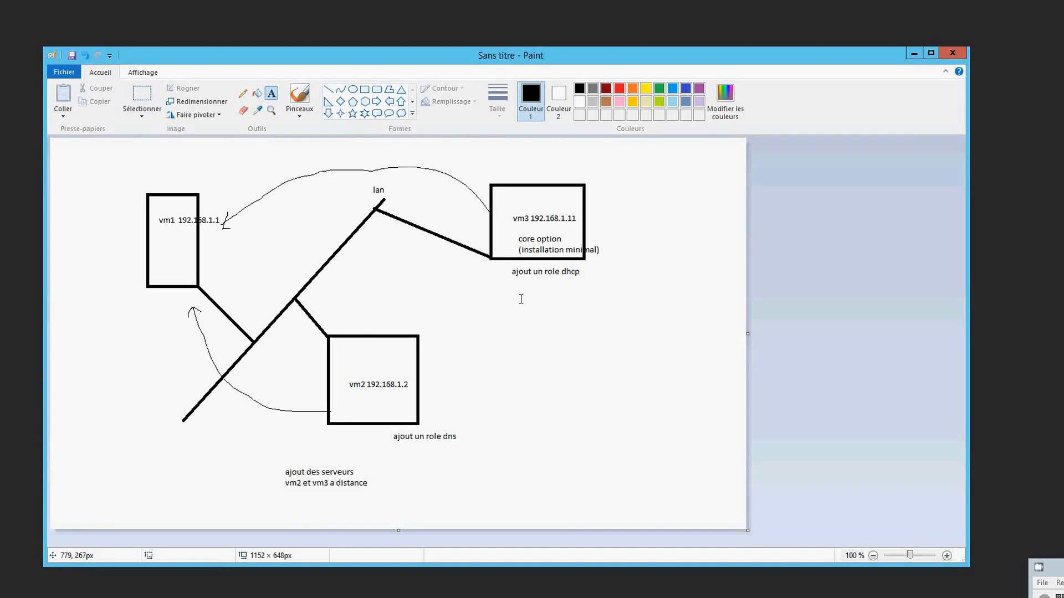
{"action": "left_click", "coordinate": [515, 277]}
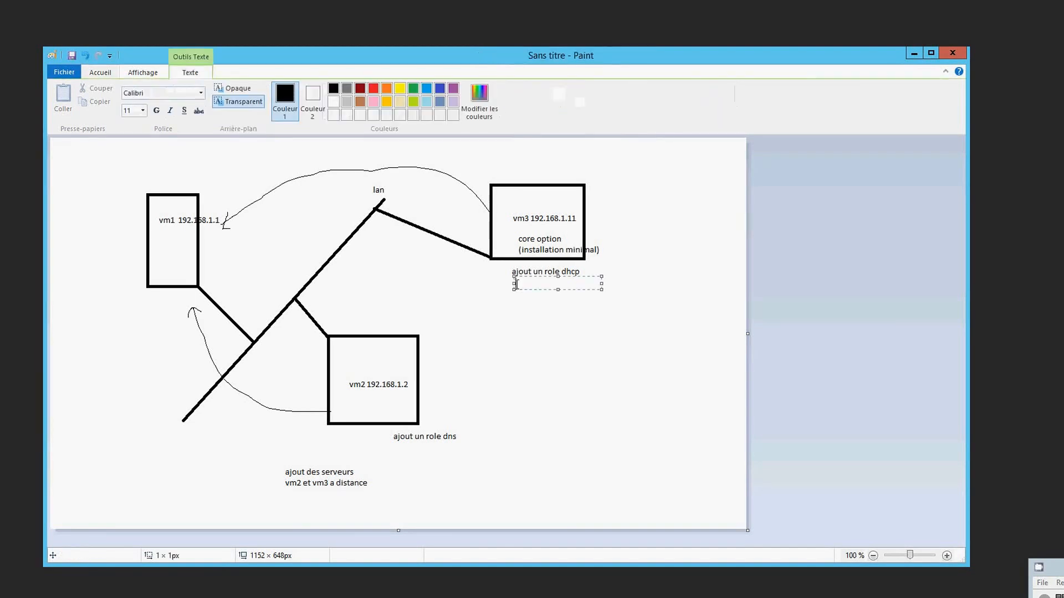
{"action": "type", "text": "pour le"}
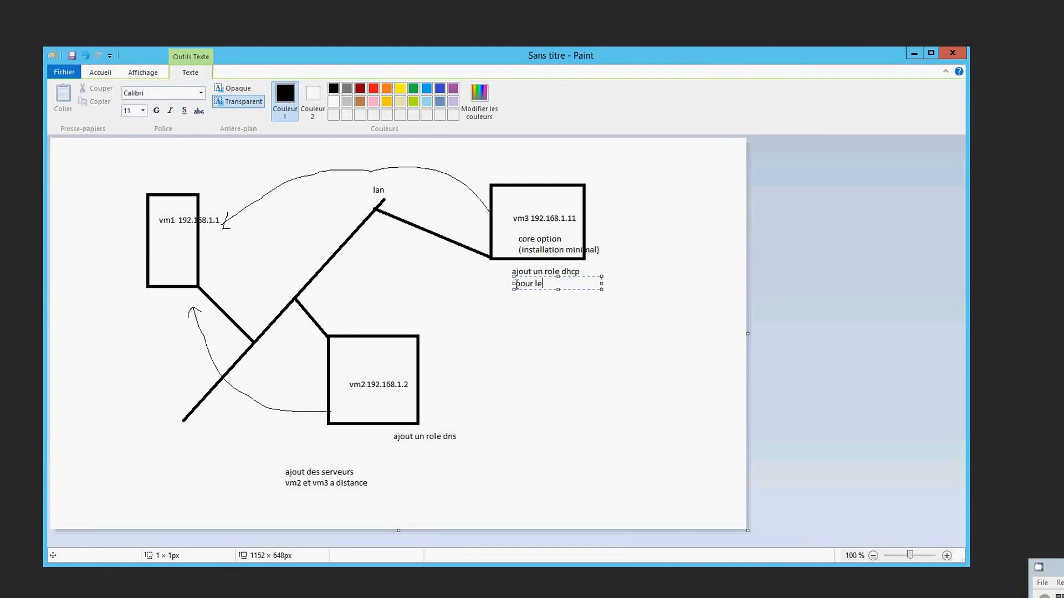
{"action": "key", "text": "BackSpace"}
{"action": "type", "text": "a gestion du st"}
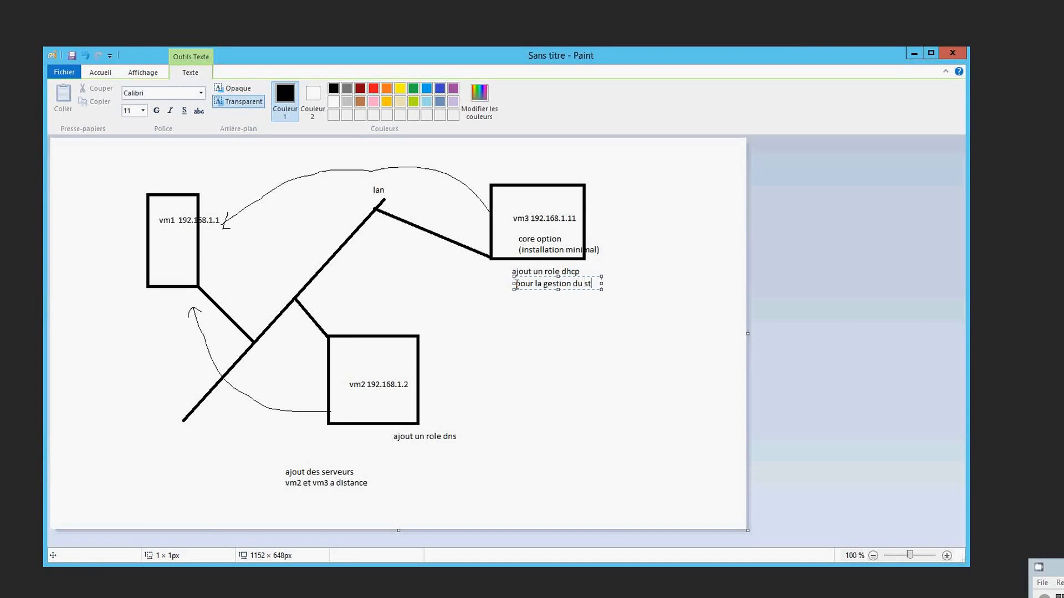
{"action": "type", "text": "ockage interne de"}
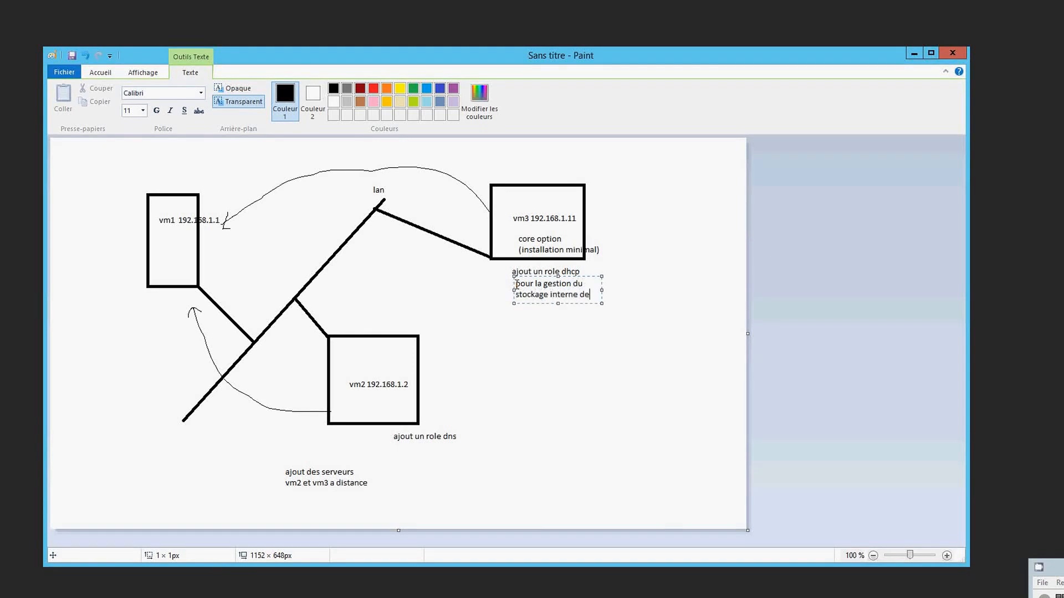
{"action": "type", "text": " vm2 je doi"}
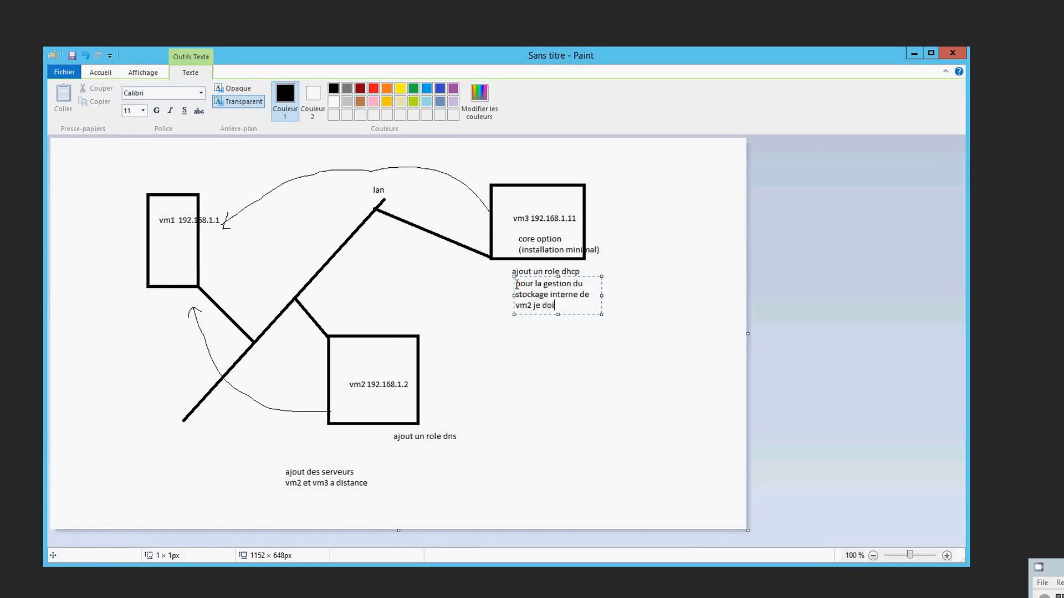
{"action": "type", "text": "s acti"}
{"action": "type", "text": "ve"}
{"action": "type", "text": "les po"}
{"action": "type", "text": "rts dist"}
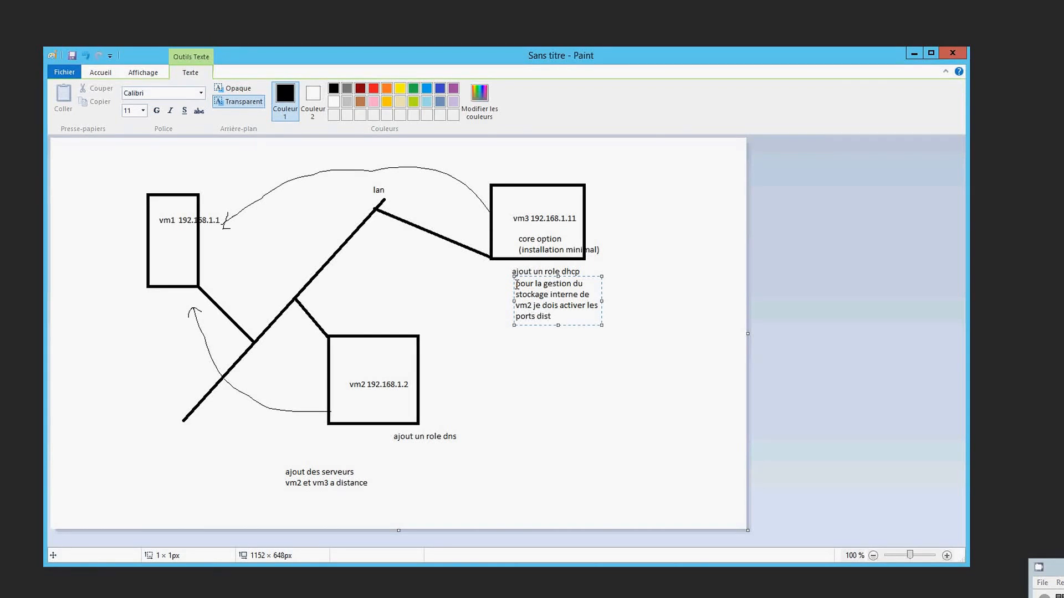
{"action": "key", "text": "BackSpace"}
{"action": "key", "text": "BackSpace"}
{"action": "key", "text": "BackSpace"}
{"action": "key", "text": "BackSpace"}
{"action": "key", "text": "BackSpace"}
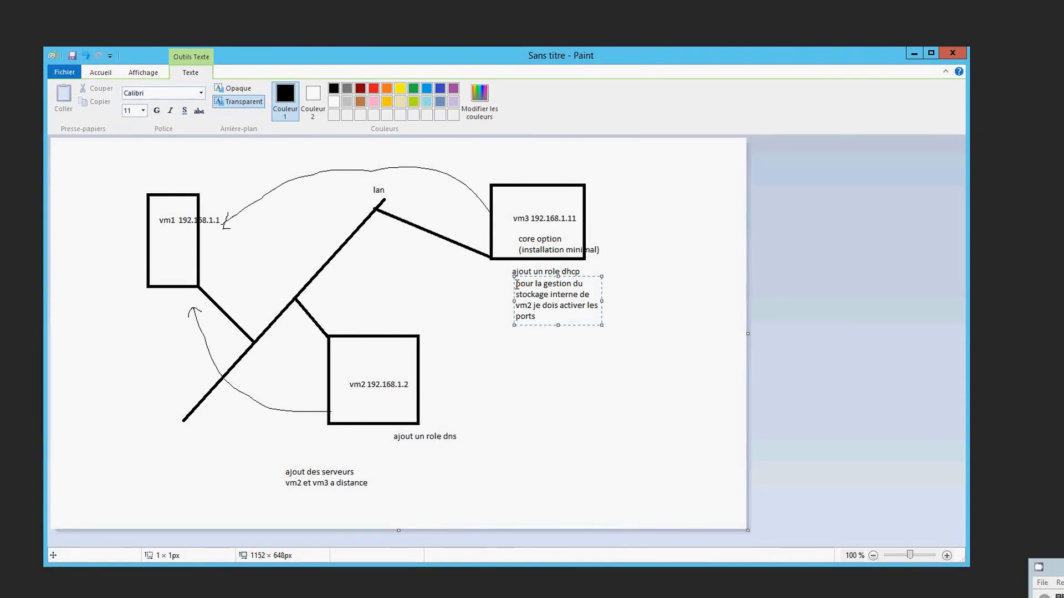
{"action": "type", "text": "dcom et "}
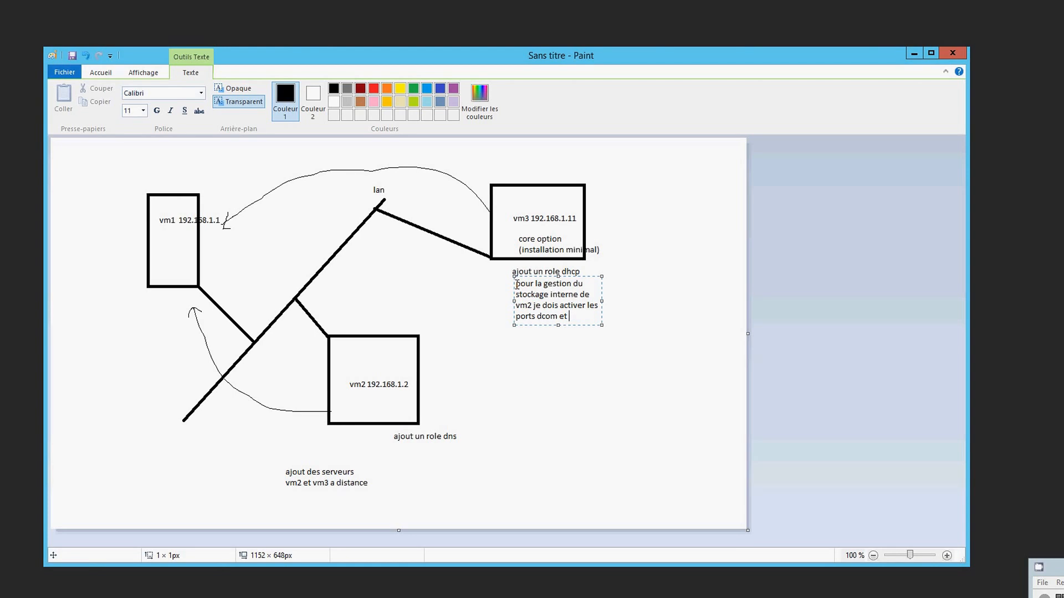
{"action": "type", "text": "NP entrée"}
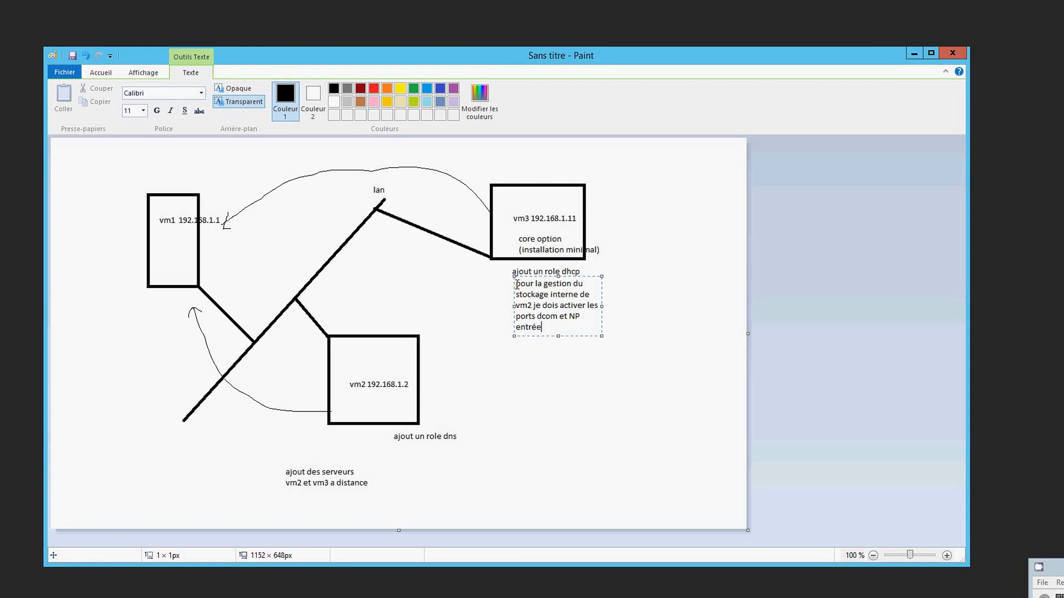
{"action": "type", "text": " et RPC dans les para"}
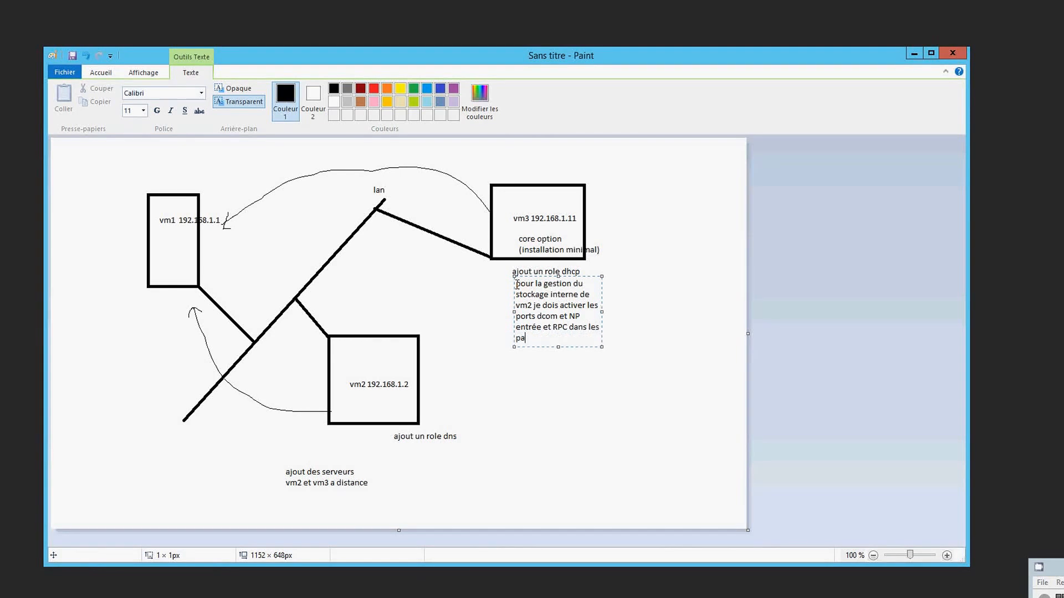
{"action": "type", "text": "metres avancée "}
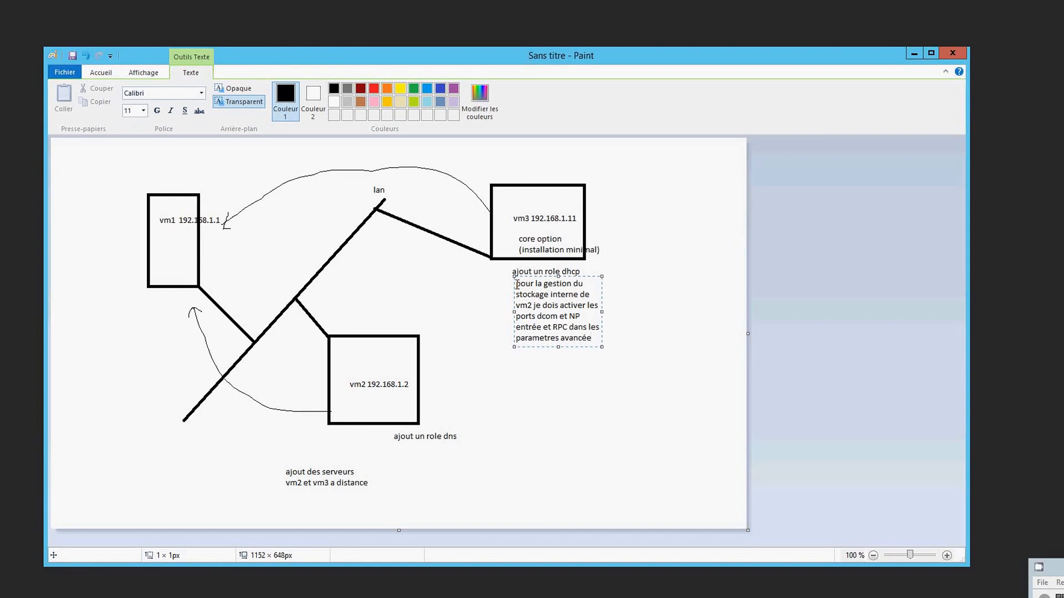
{"action": "type", "text": "du parfeu"}
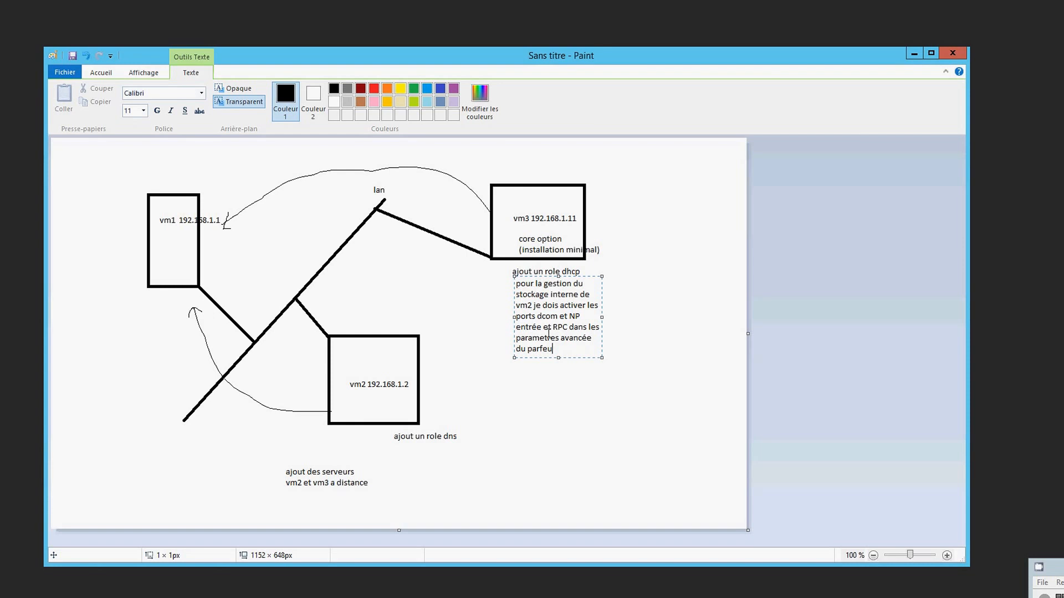
{"action": "left_click", "coordinate": [573, 375]}
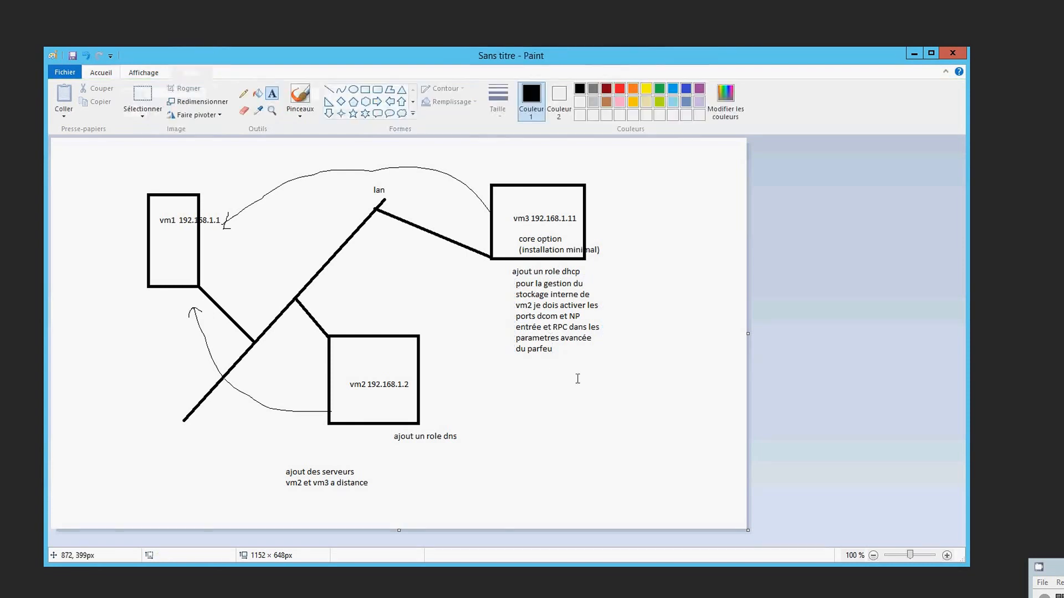